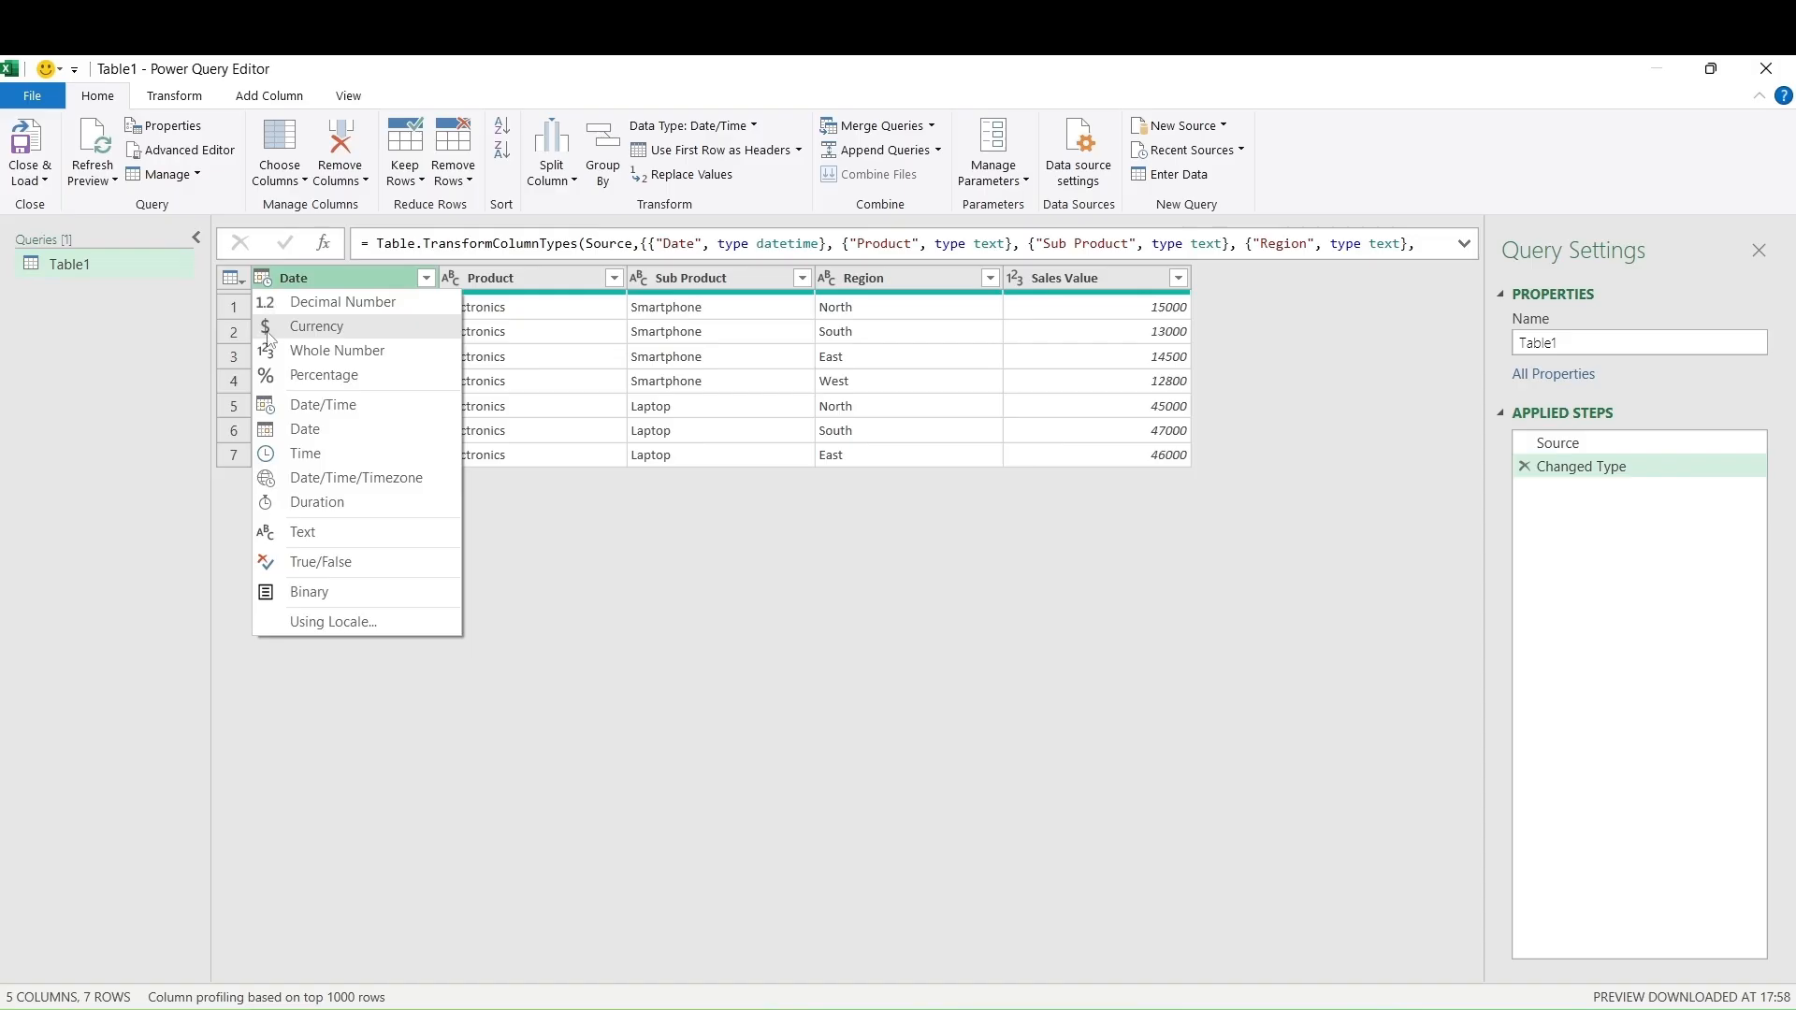
Change the Date column type to Date, replacing the existing date/time conversion
click(297, 430)
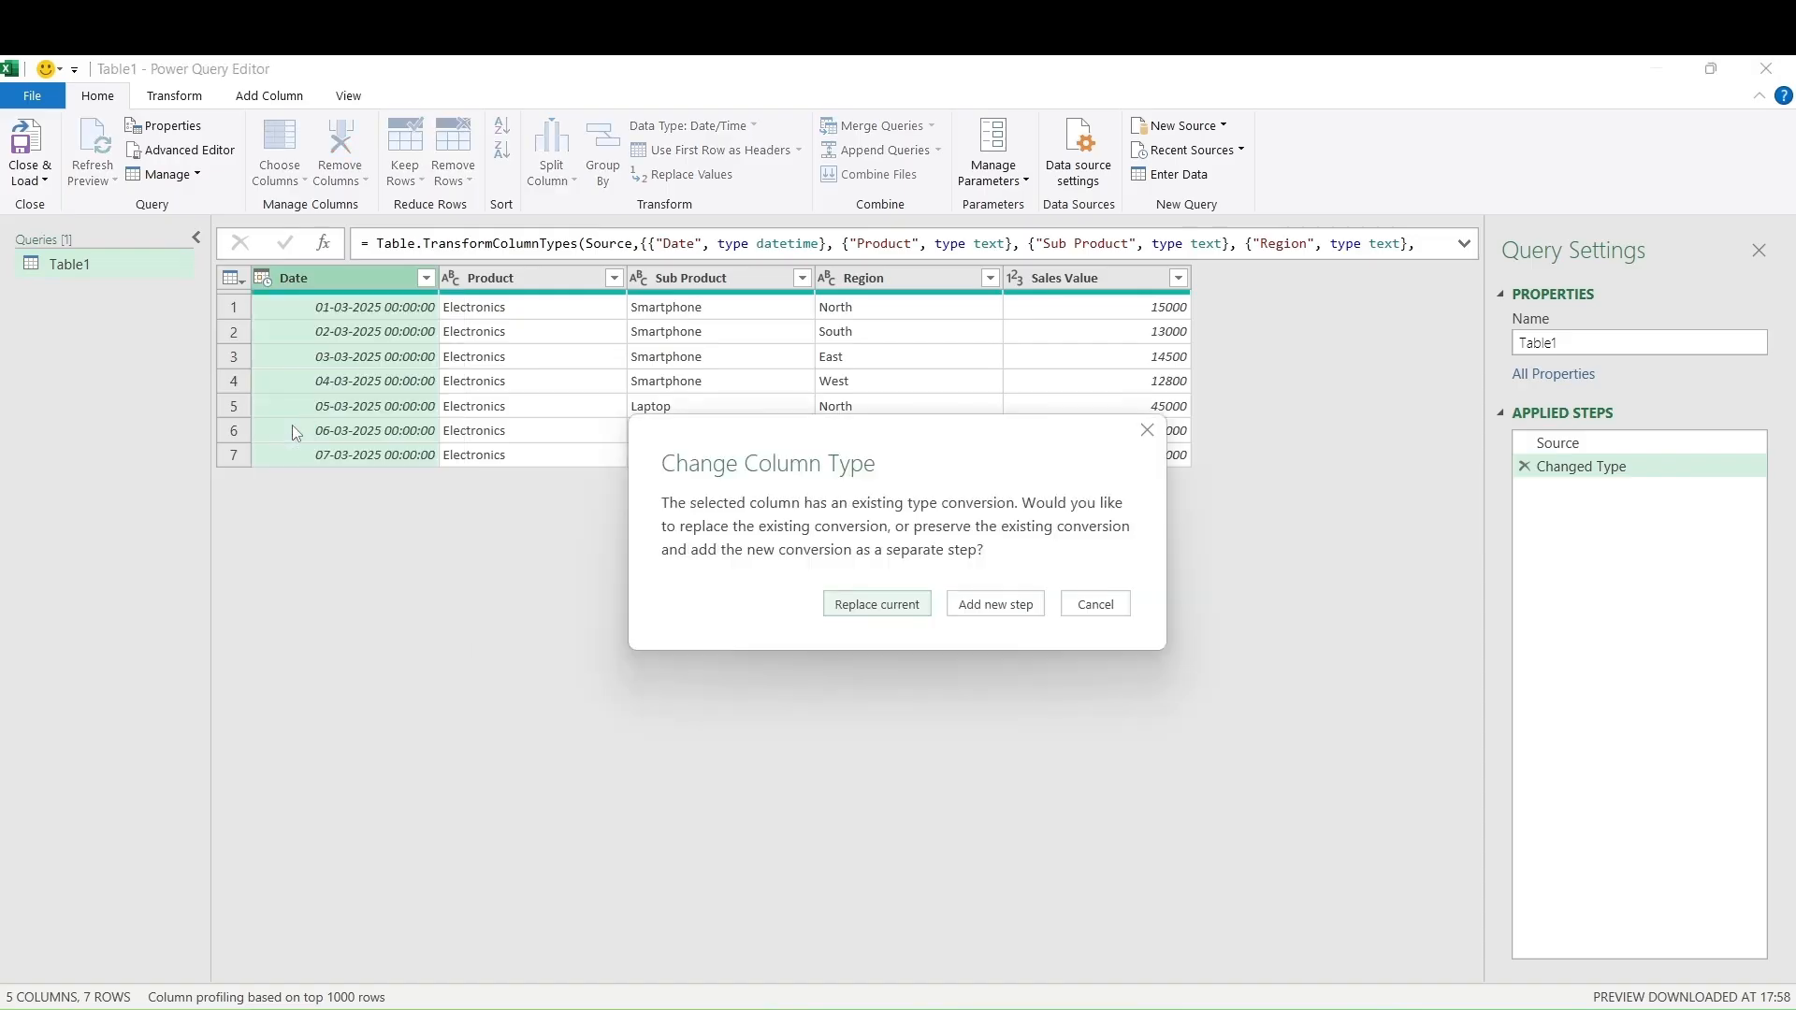
click(876, 604)
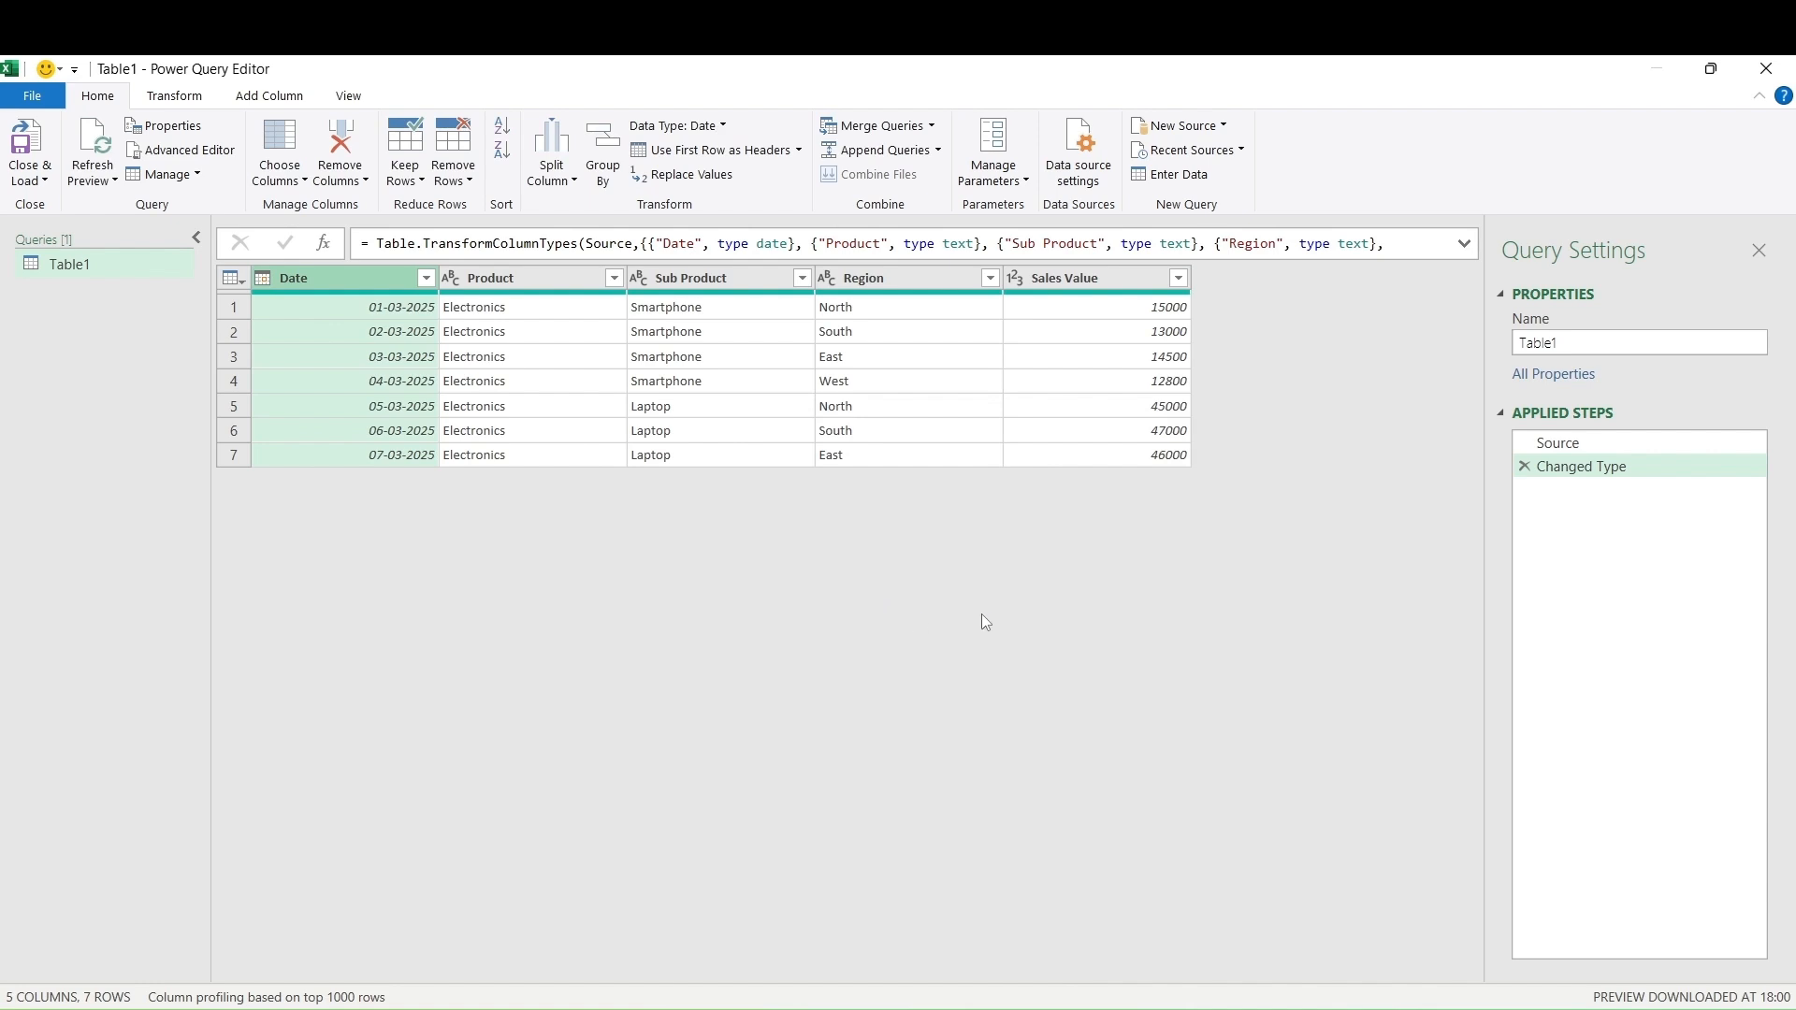
click(1001, 180)
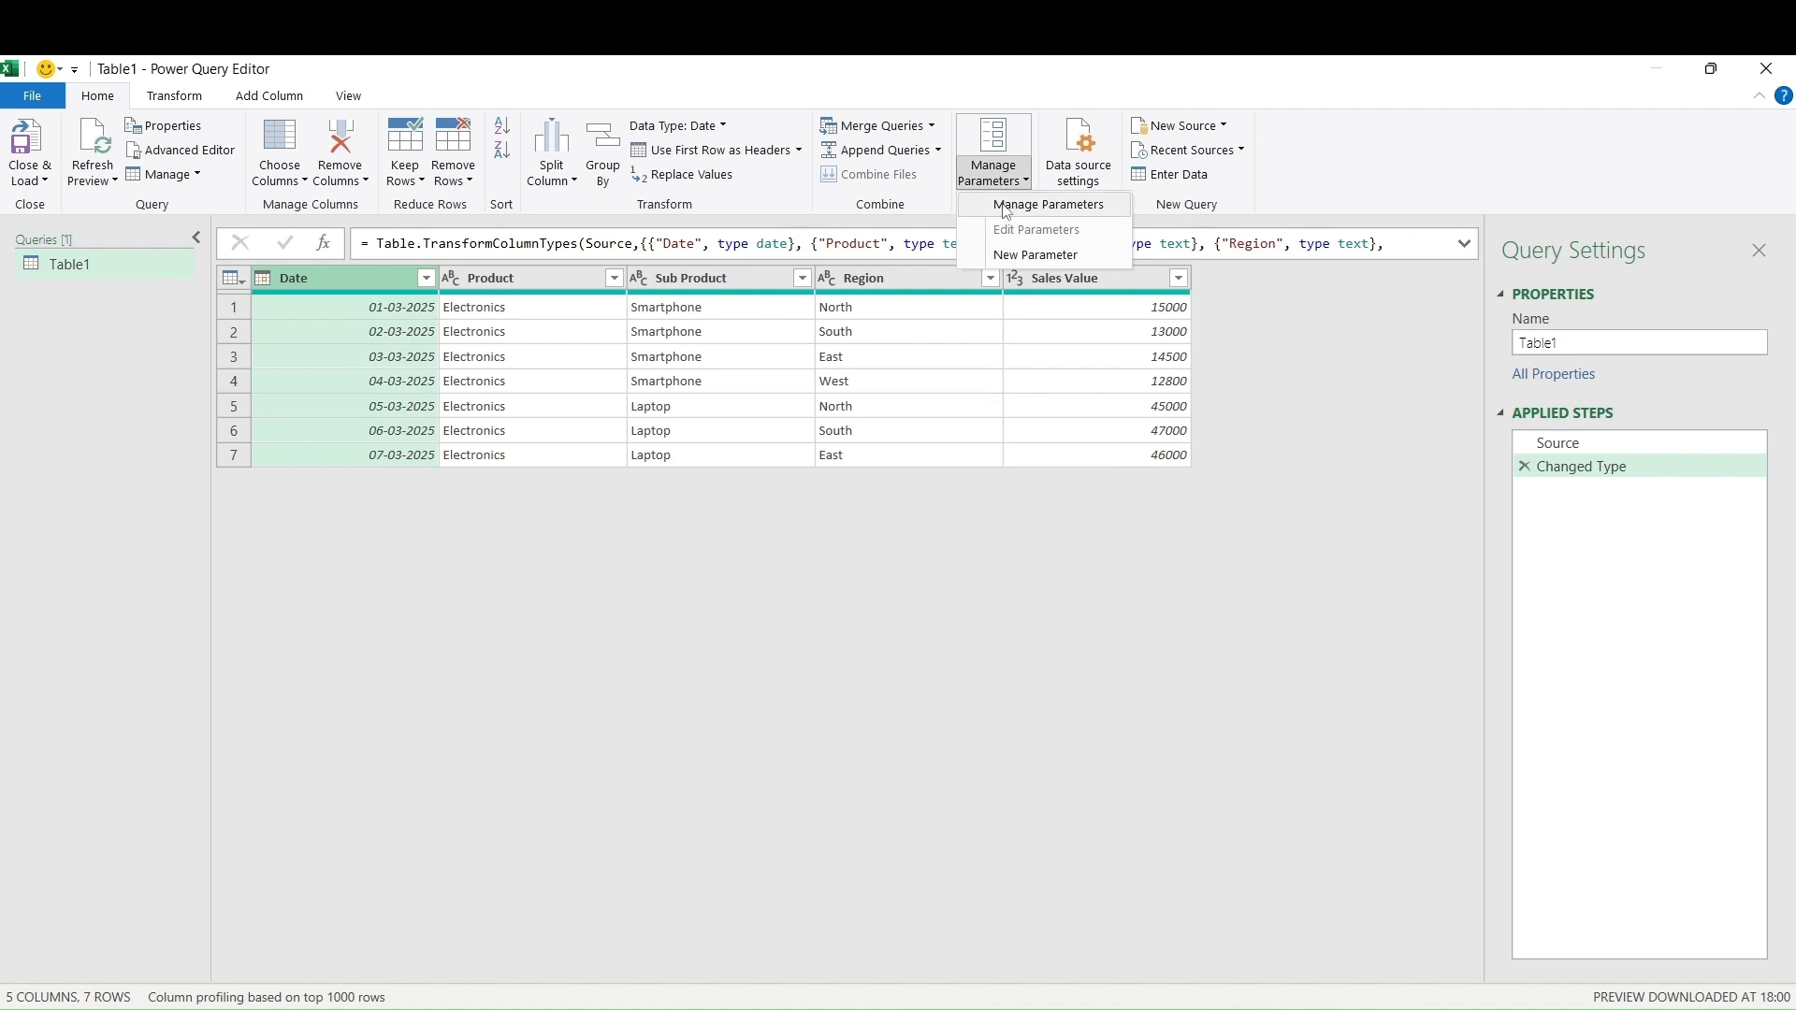
Create a Text parameter named Region with current value North, then return to Table1
click(1003, 260)
click(933, 259)
drag(933, 259, 847, 261)
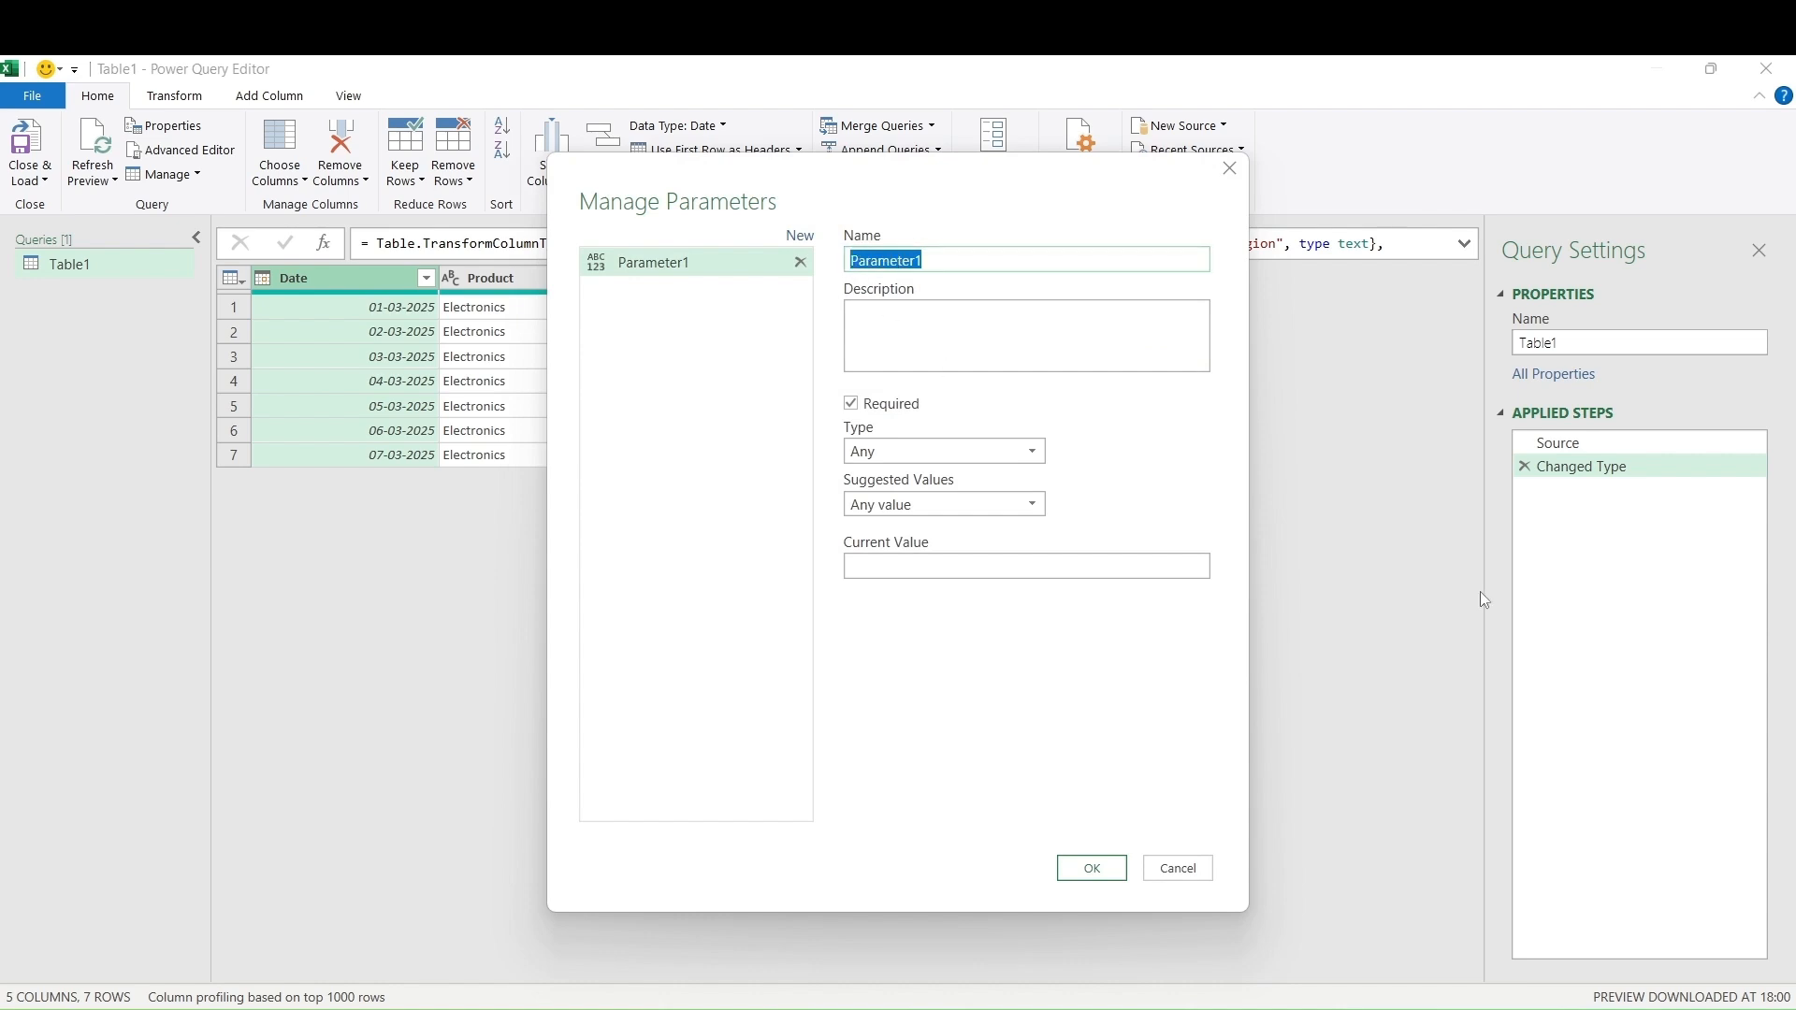
text(Region)
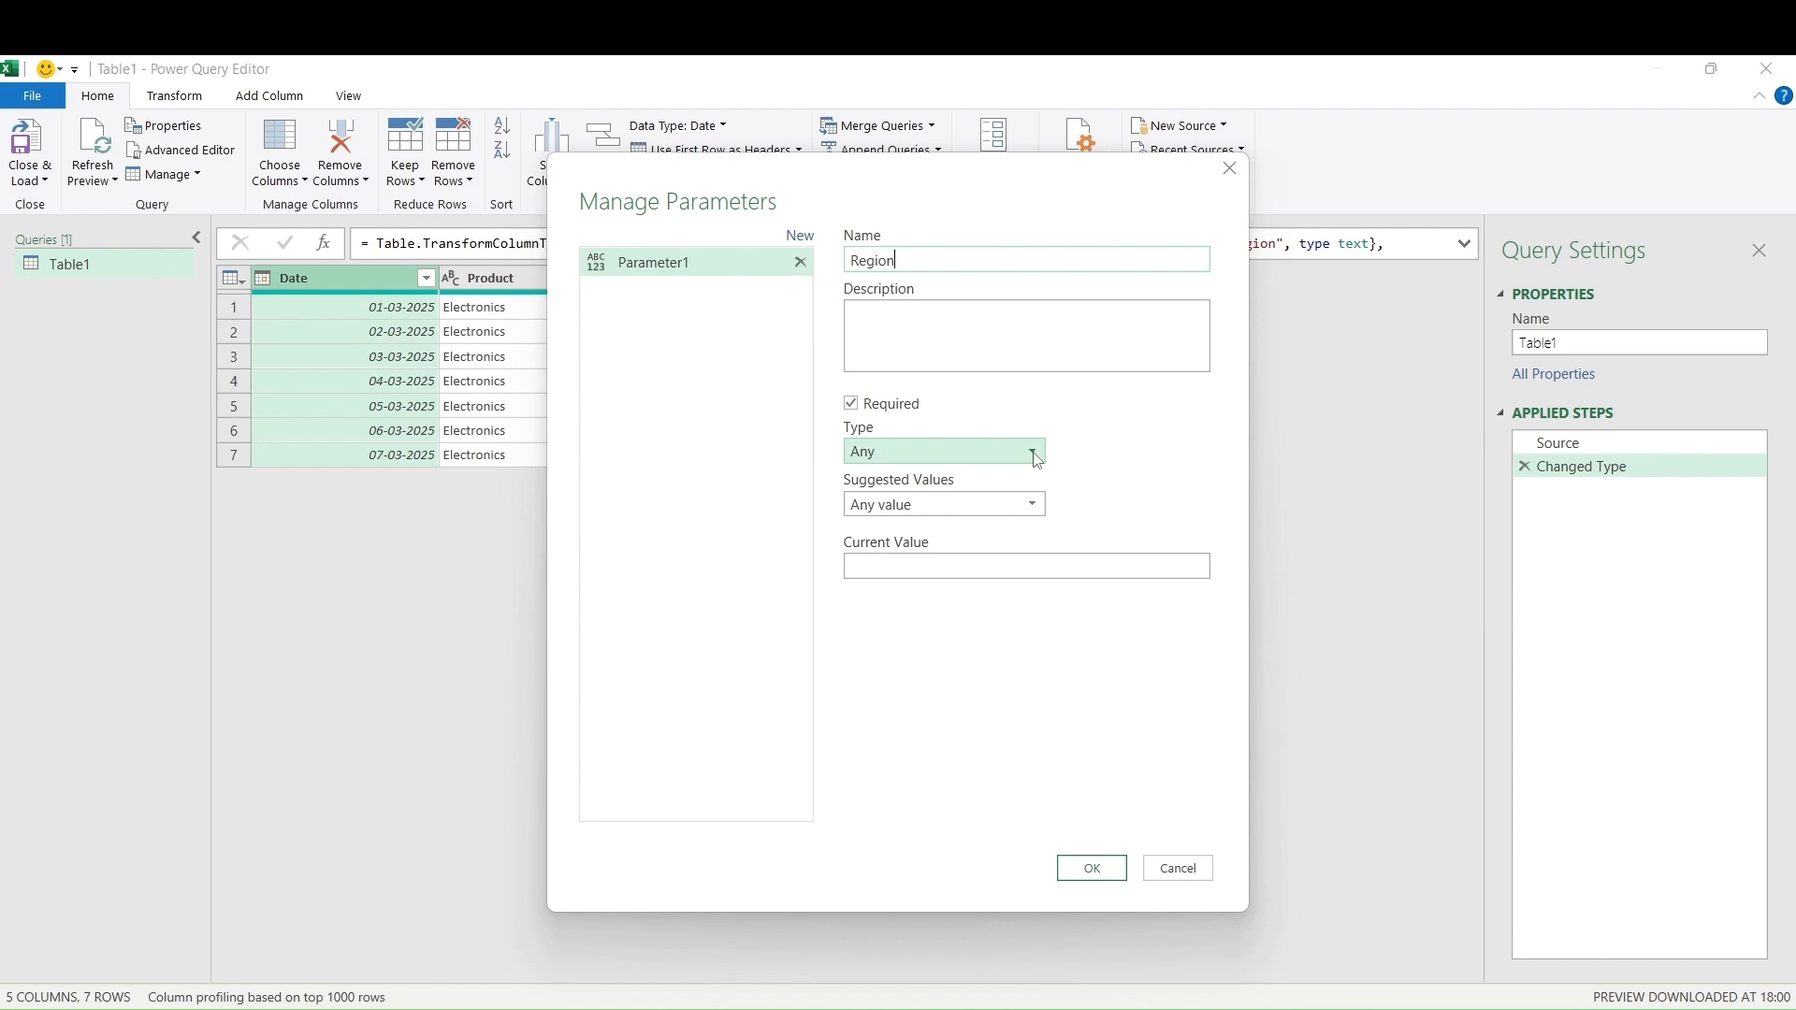
click(1035, 454)
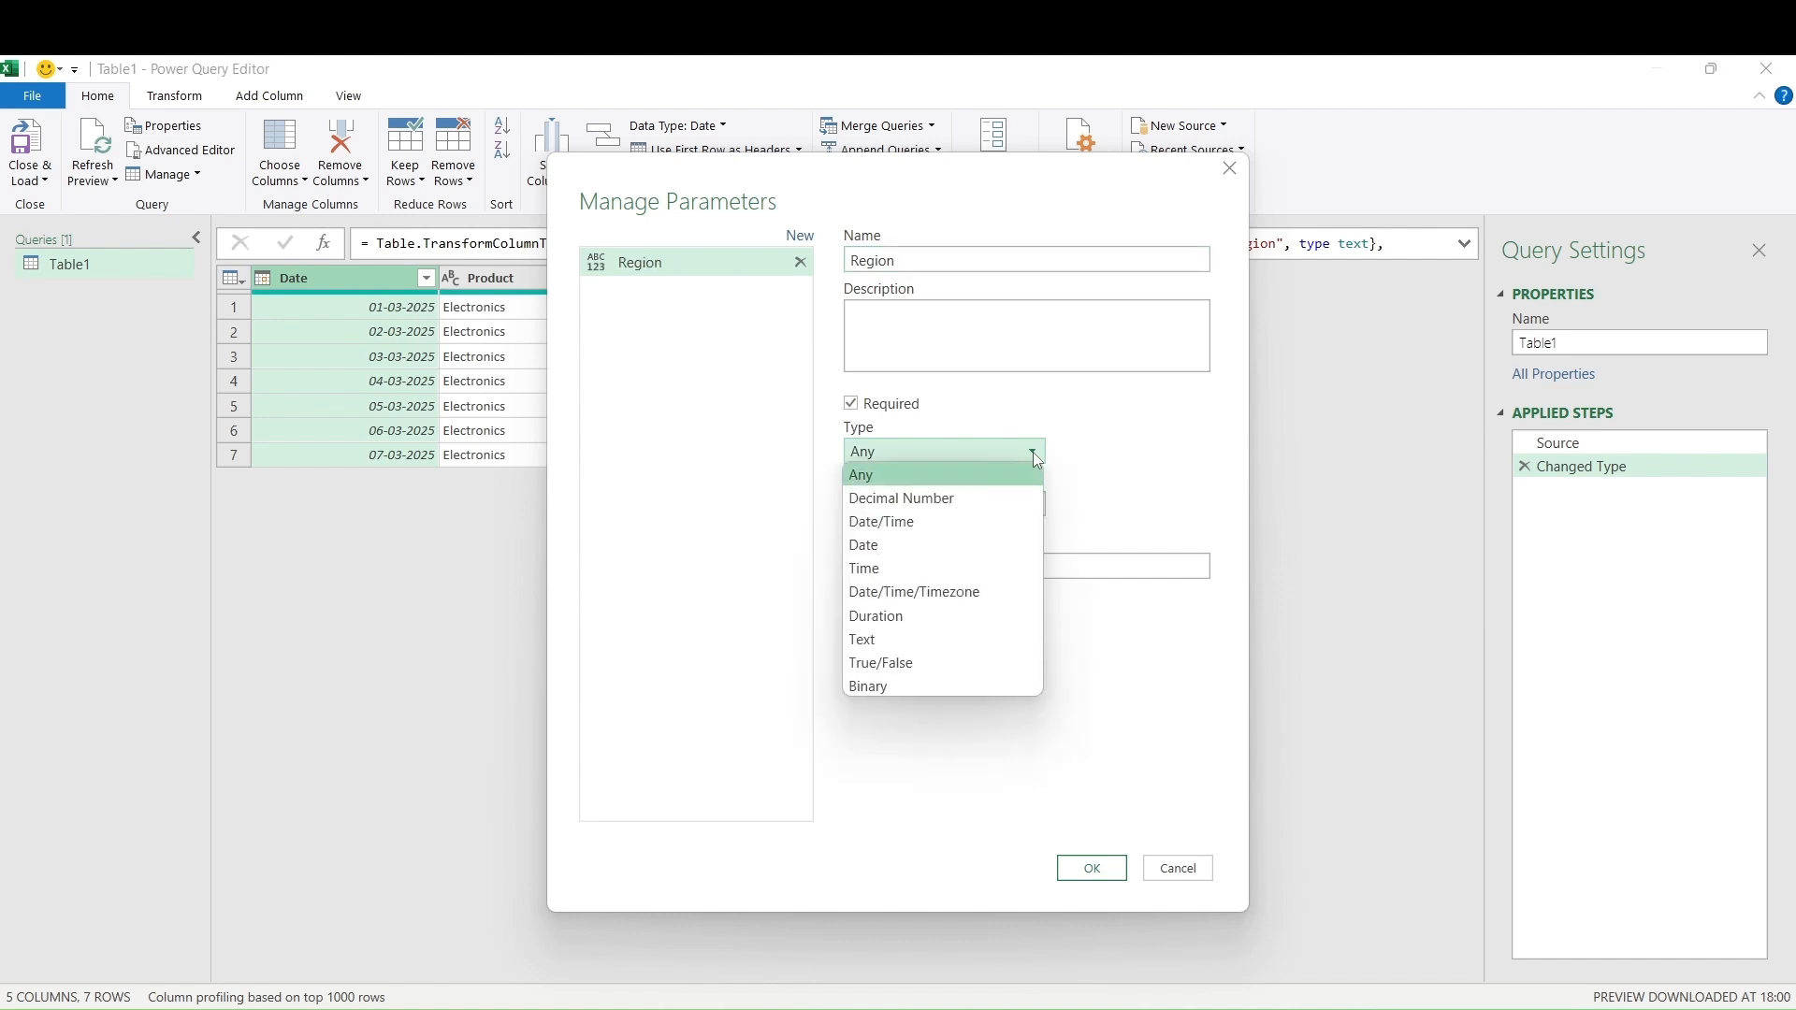
click(986, 636)
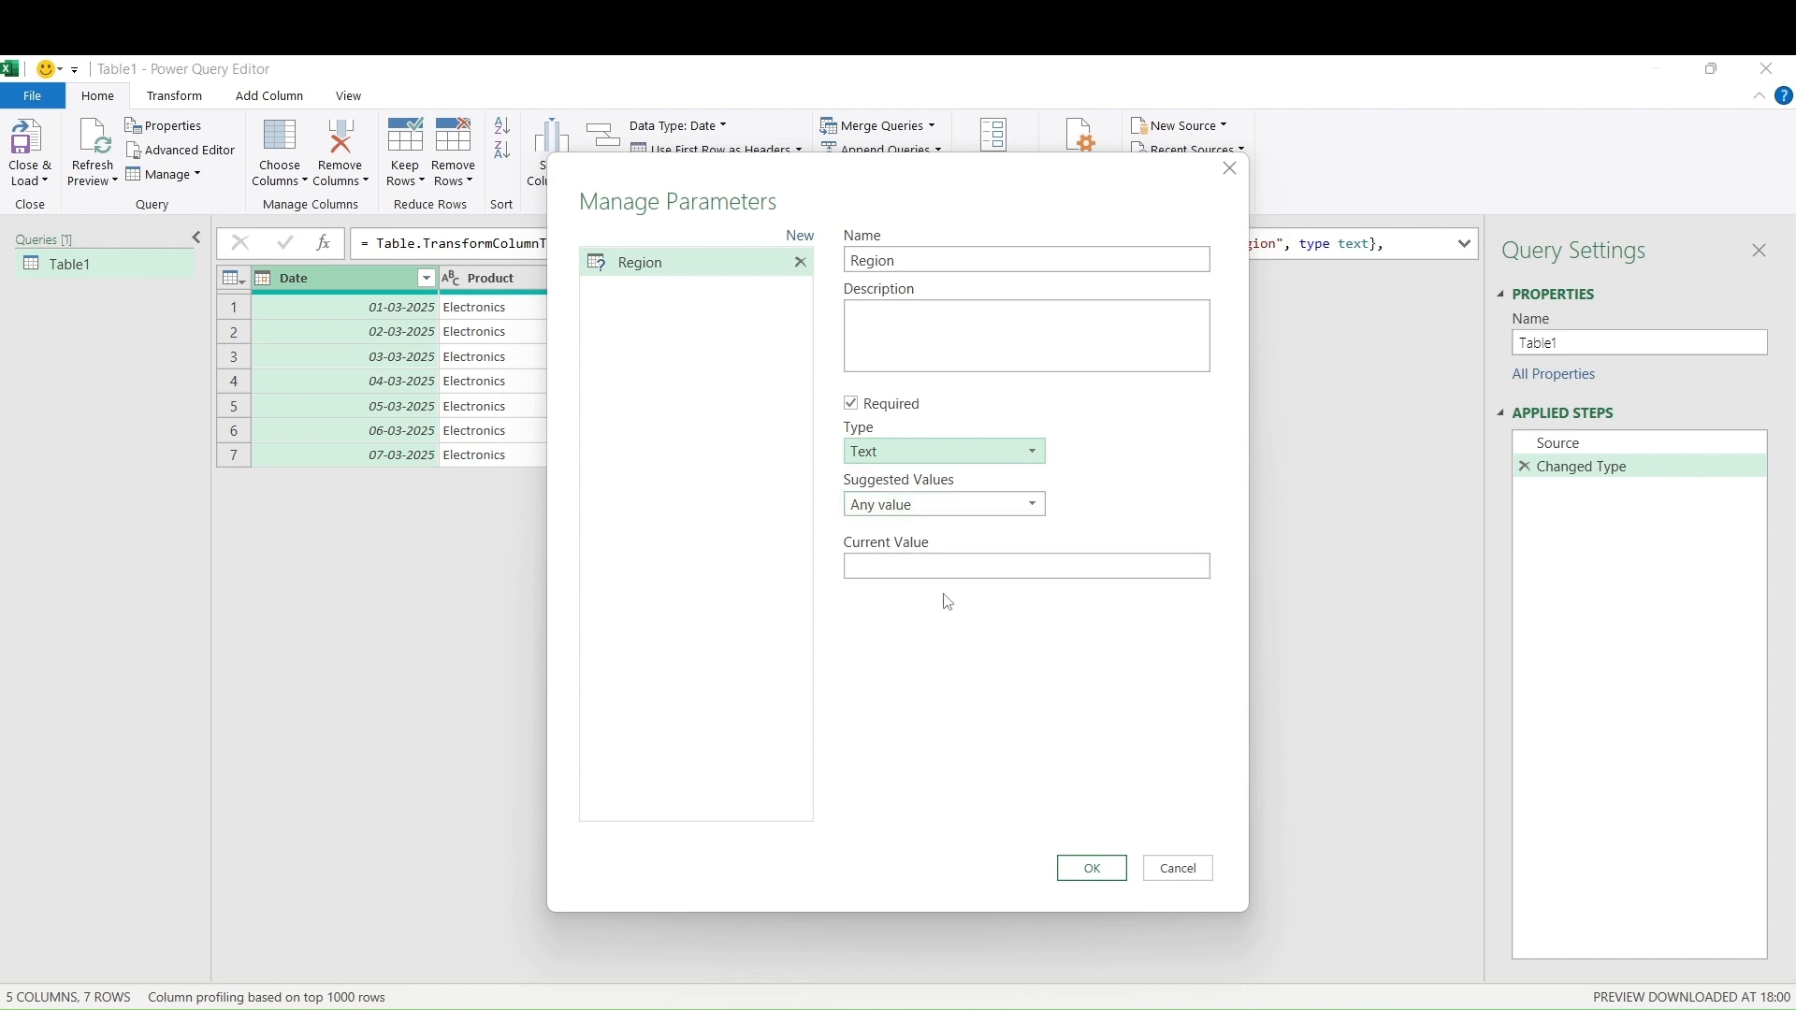
click(870, 567)
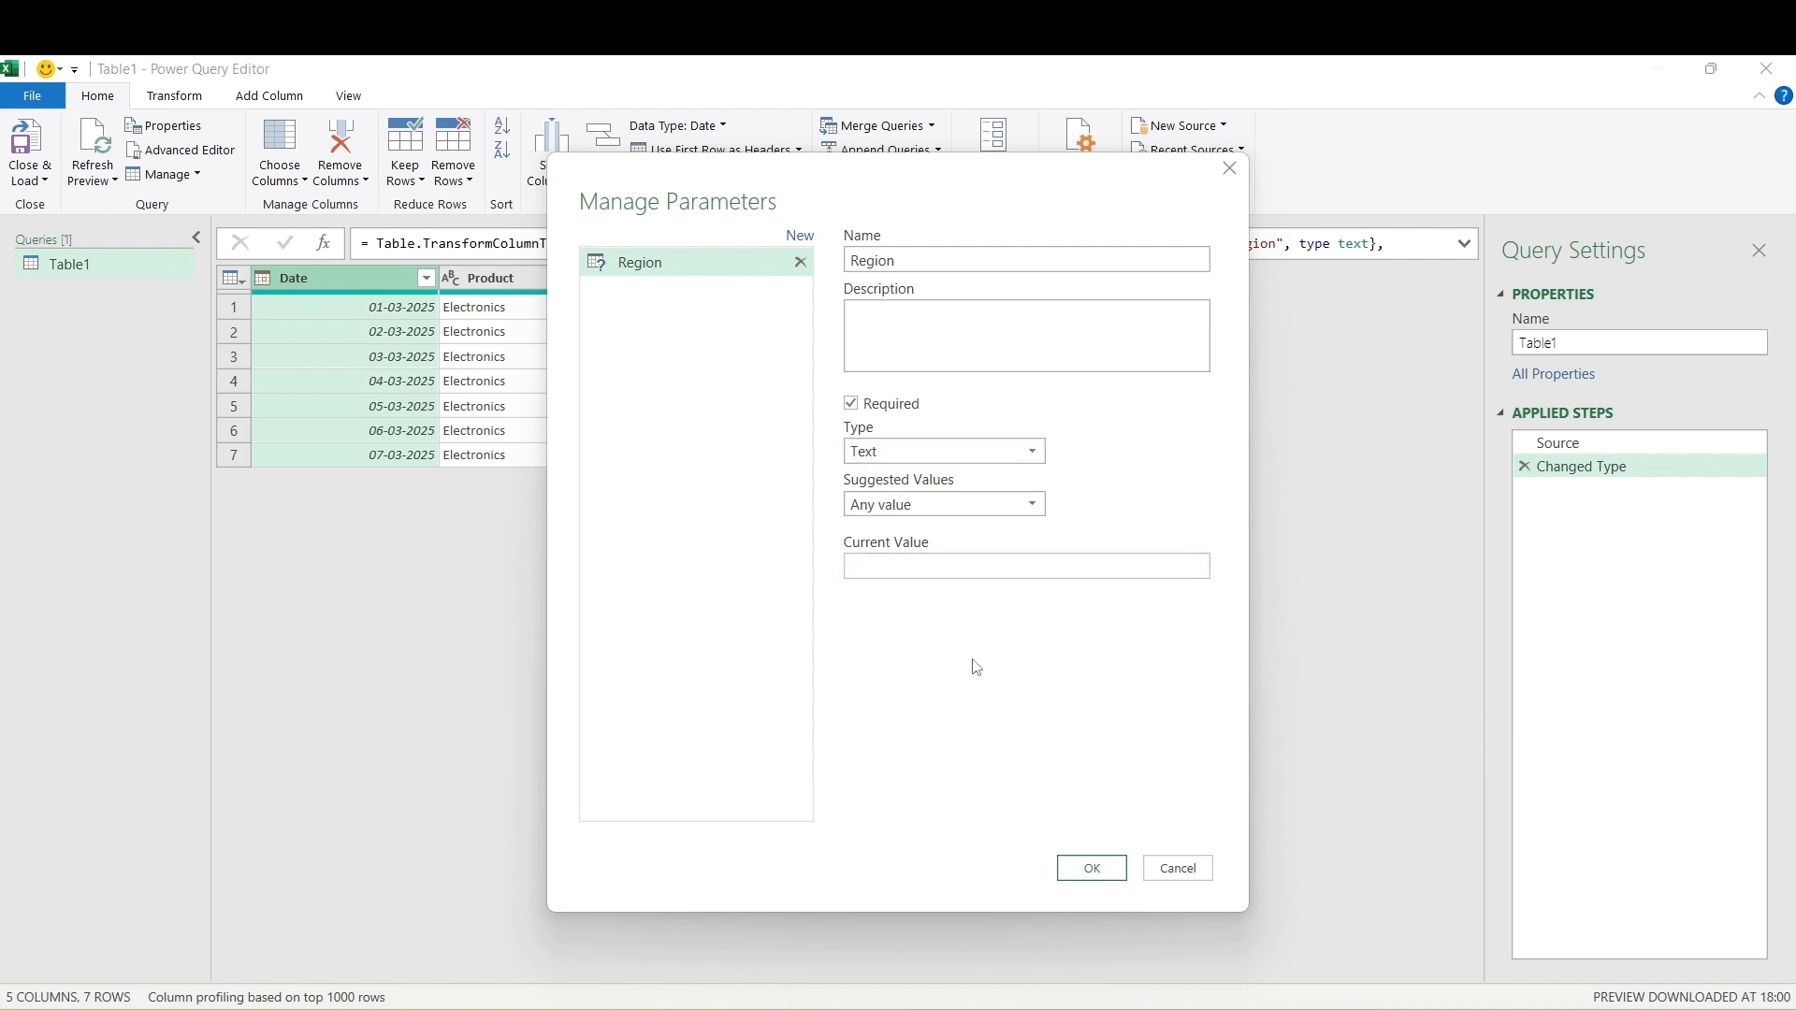
text(North)
click(1092, 868)
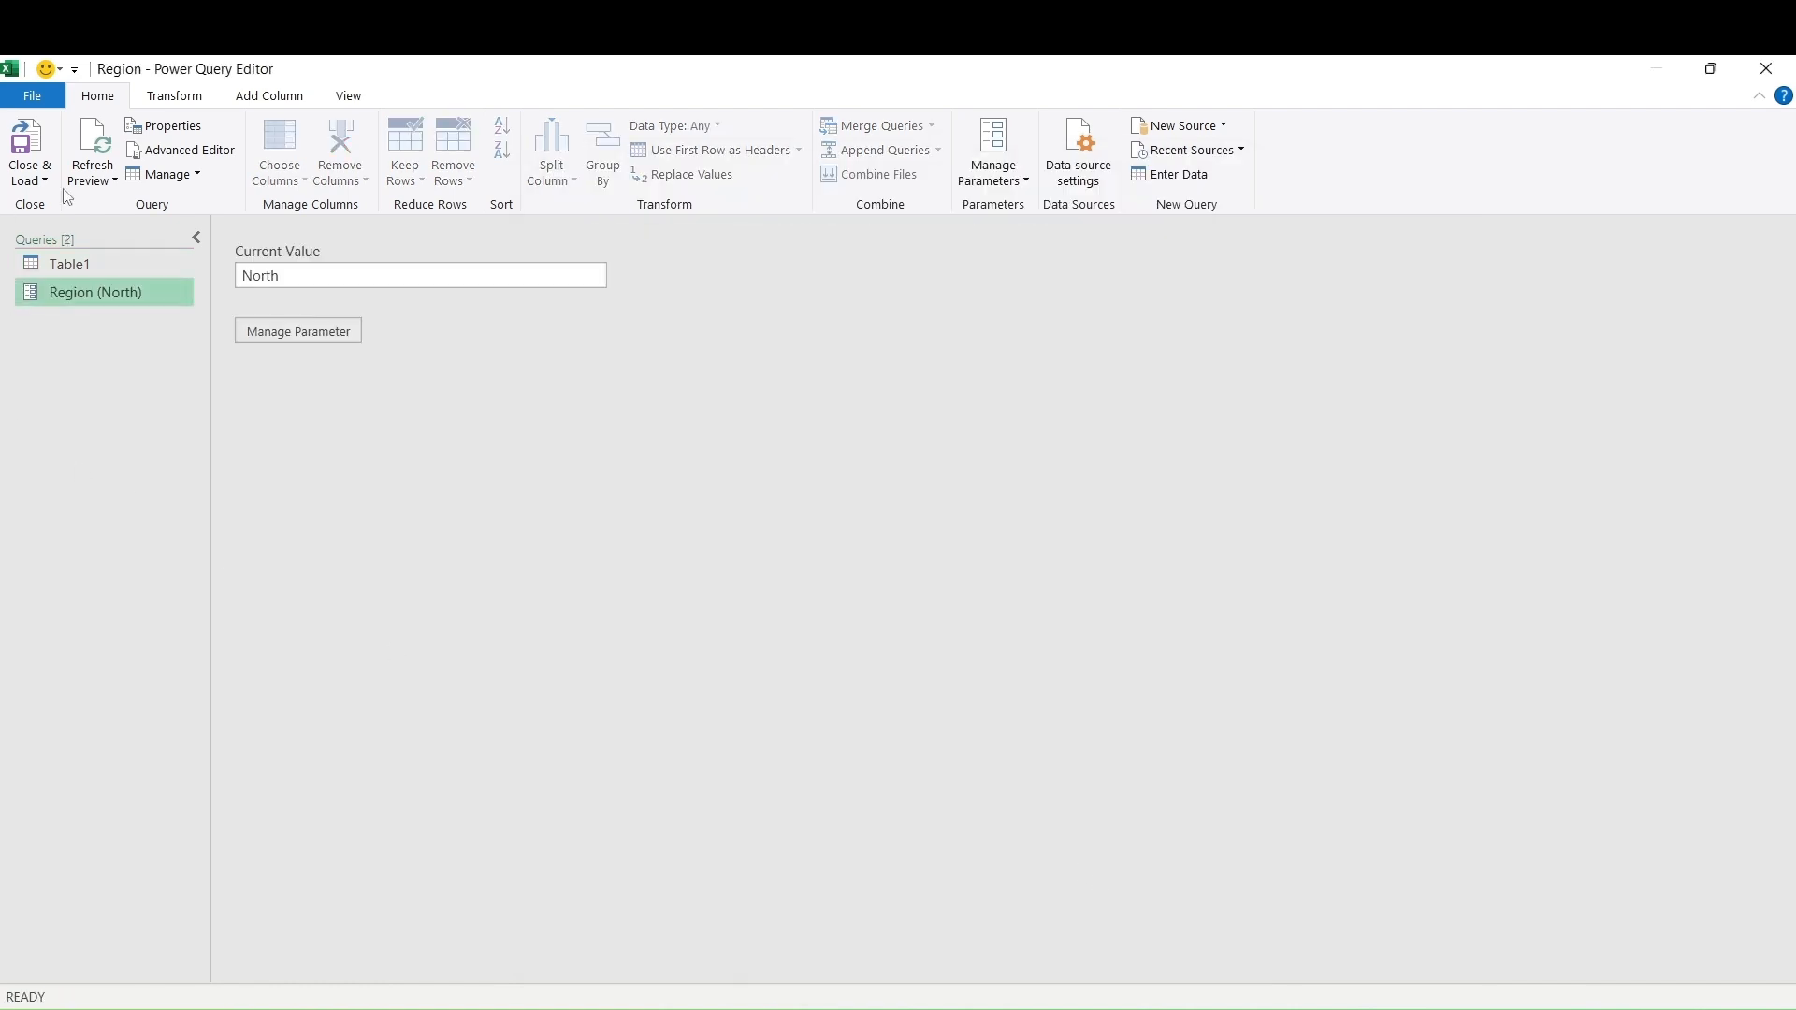
click(86, 265)
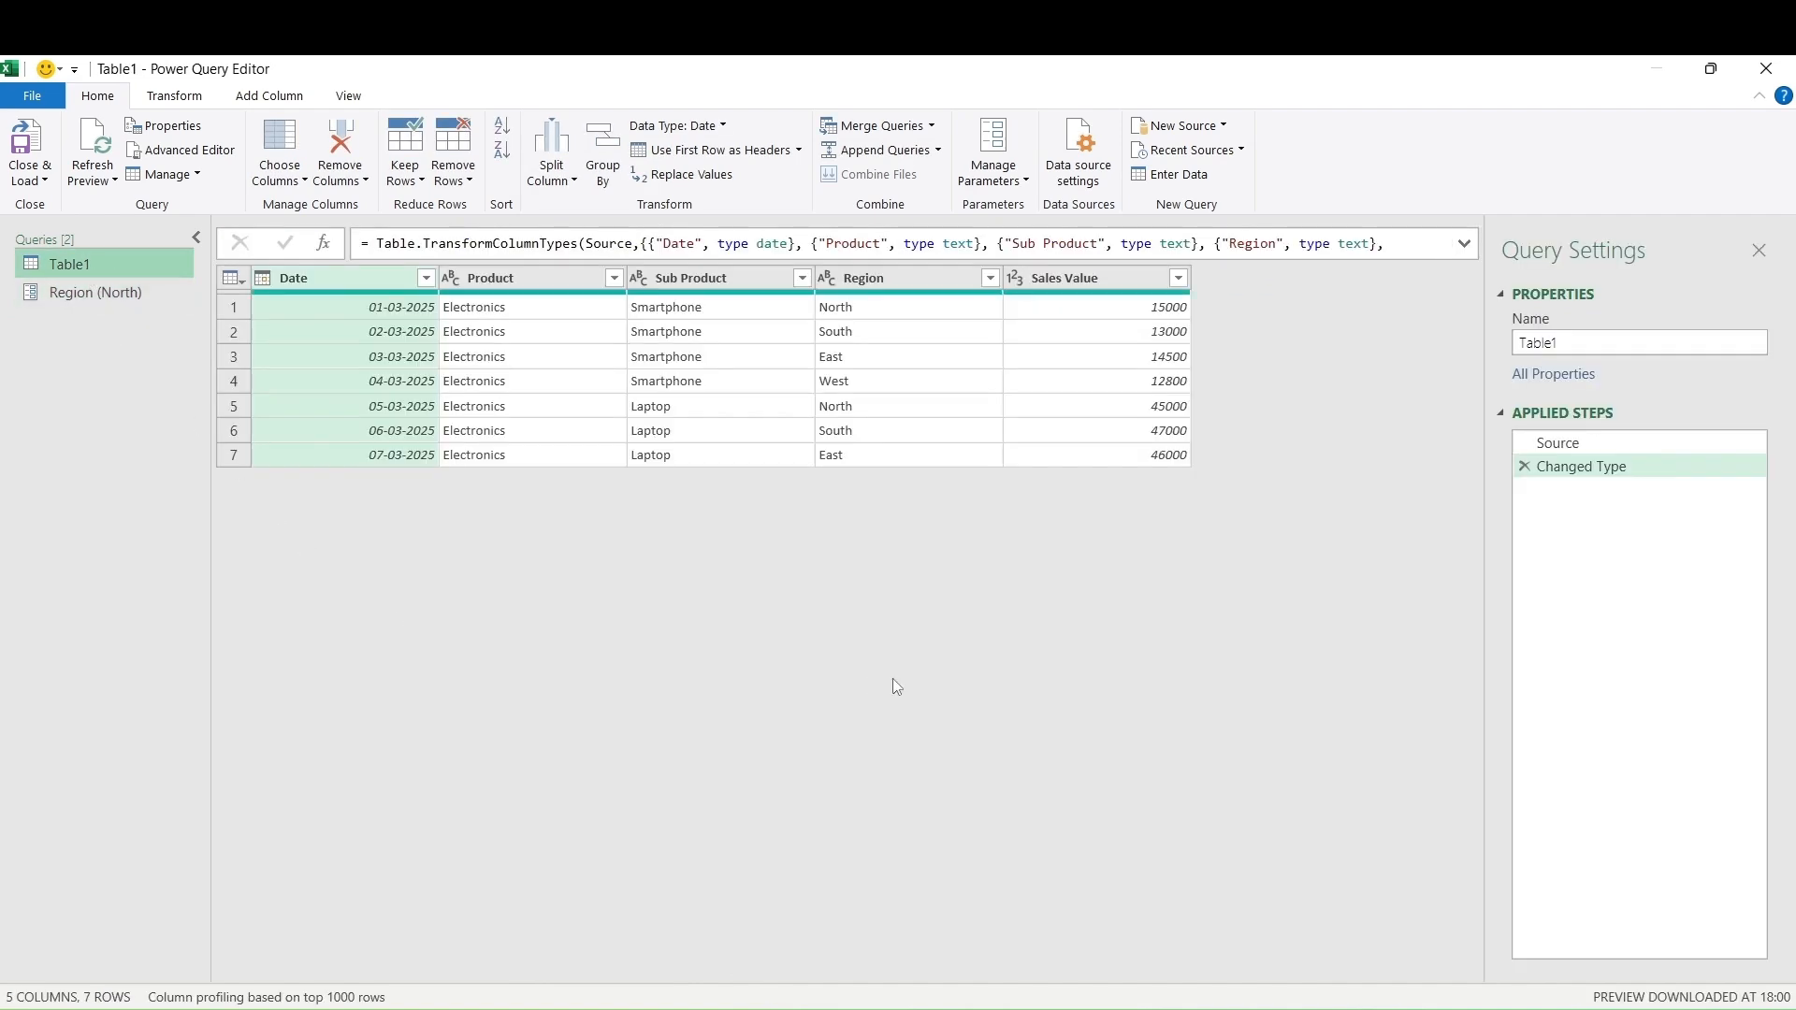
Create a Text parameter named SubProduct with current value Laptop, then return to Table1
click(1006, 186)
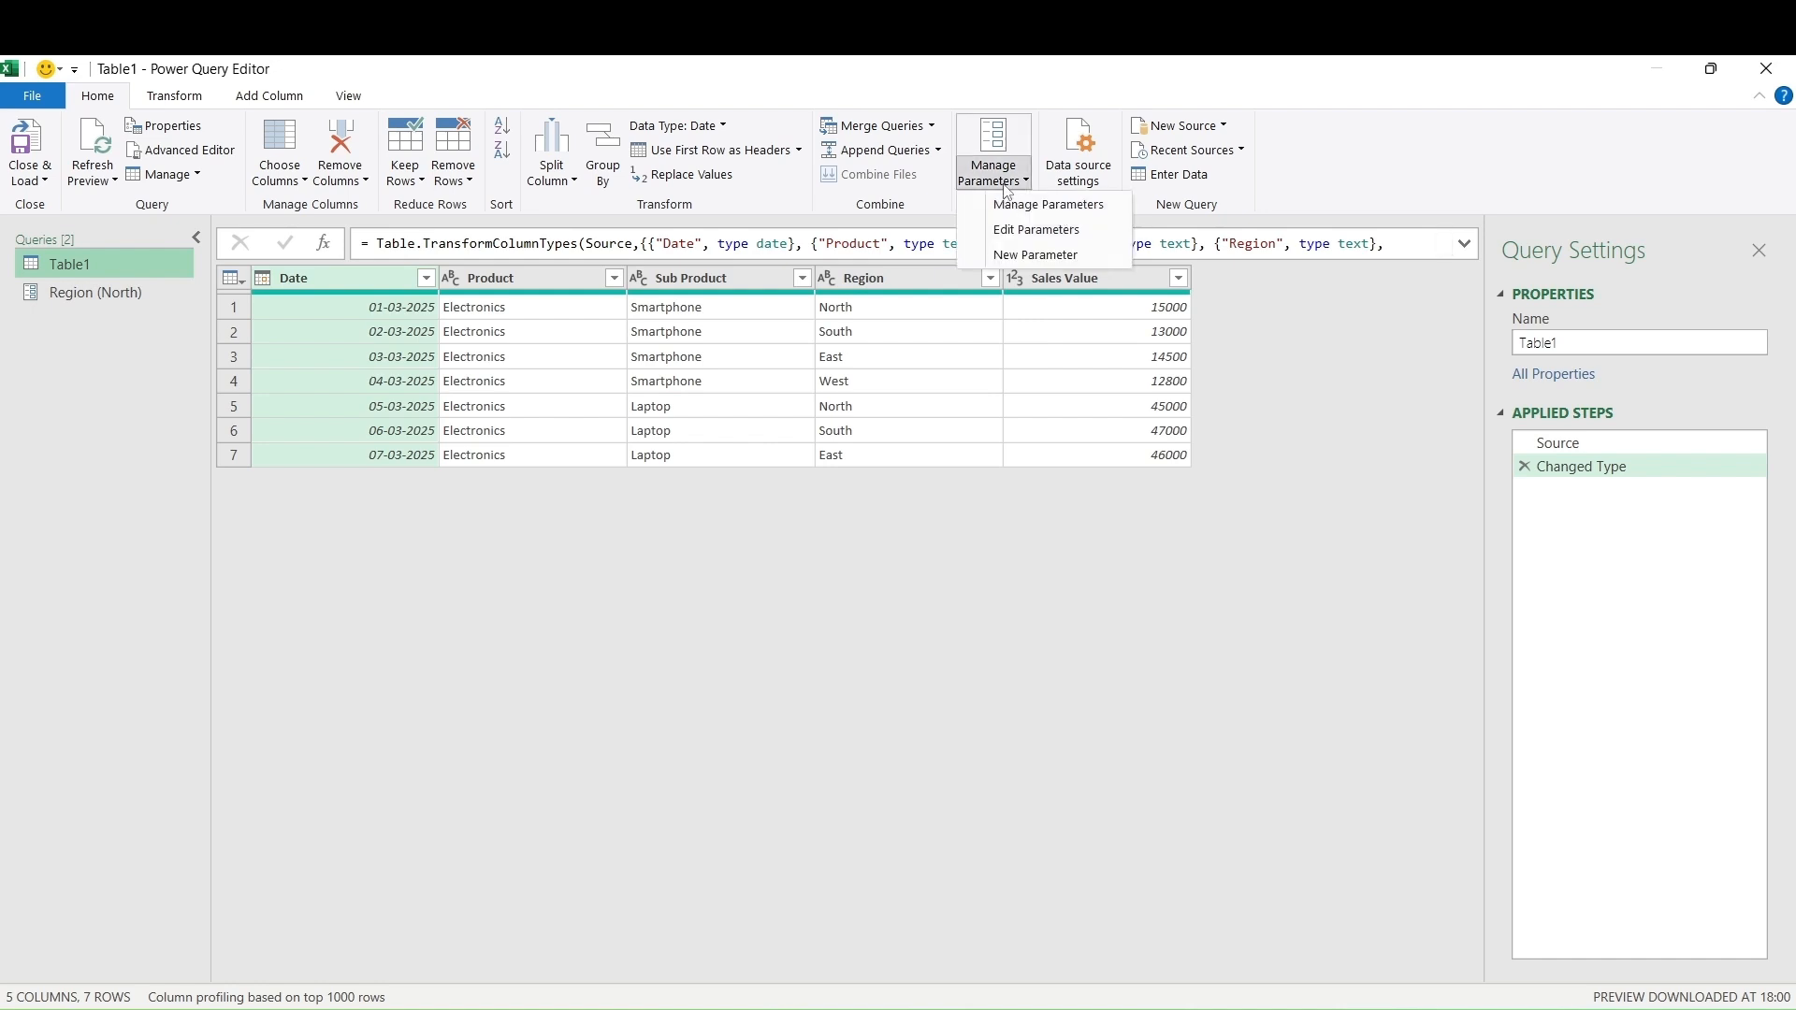
click(1029, 254)
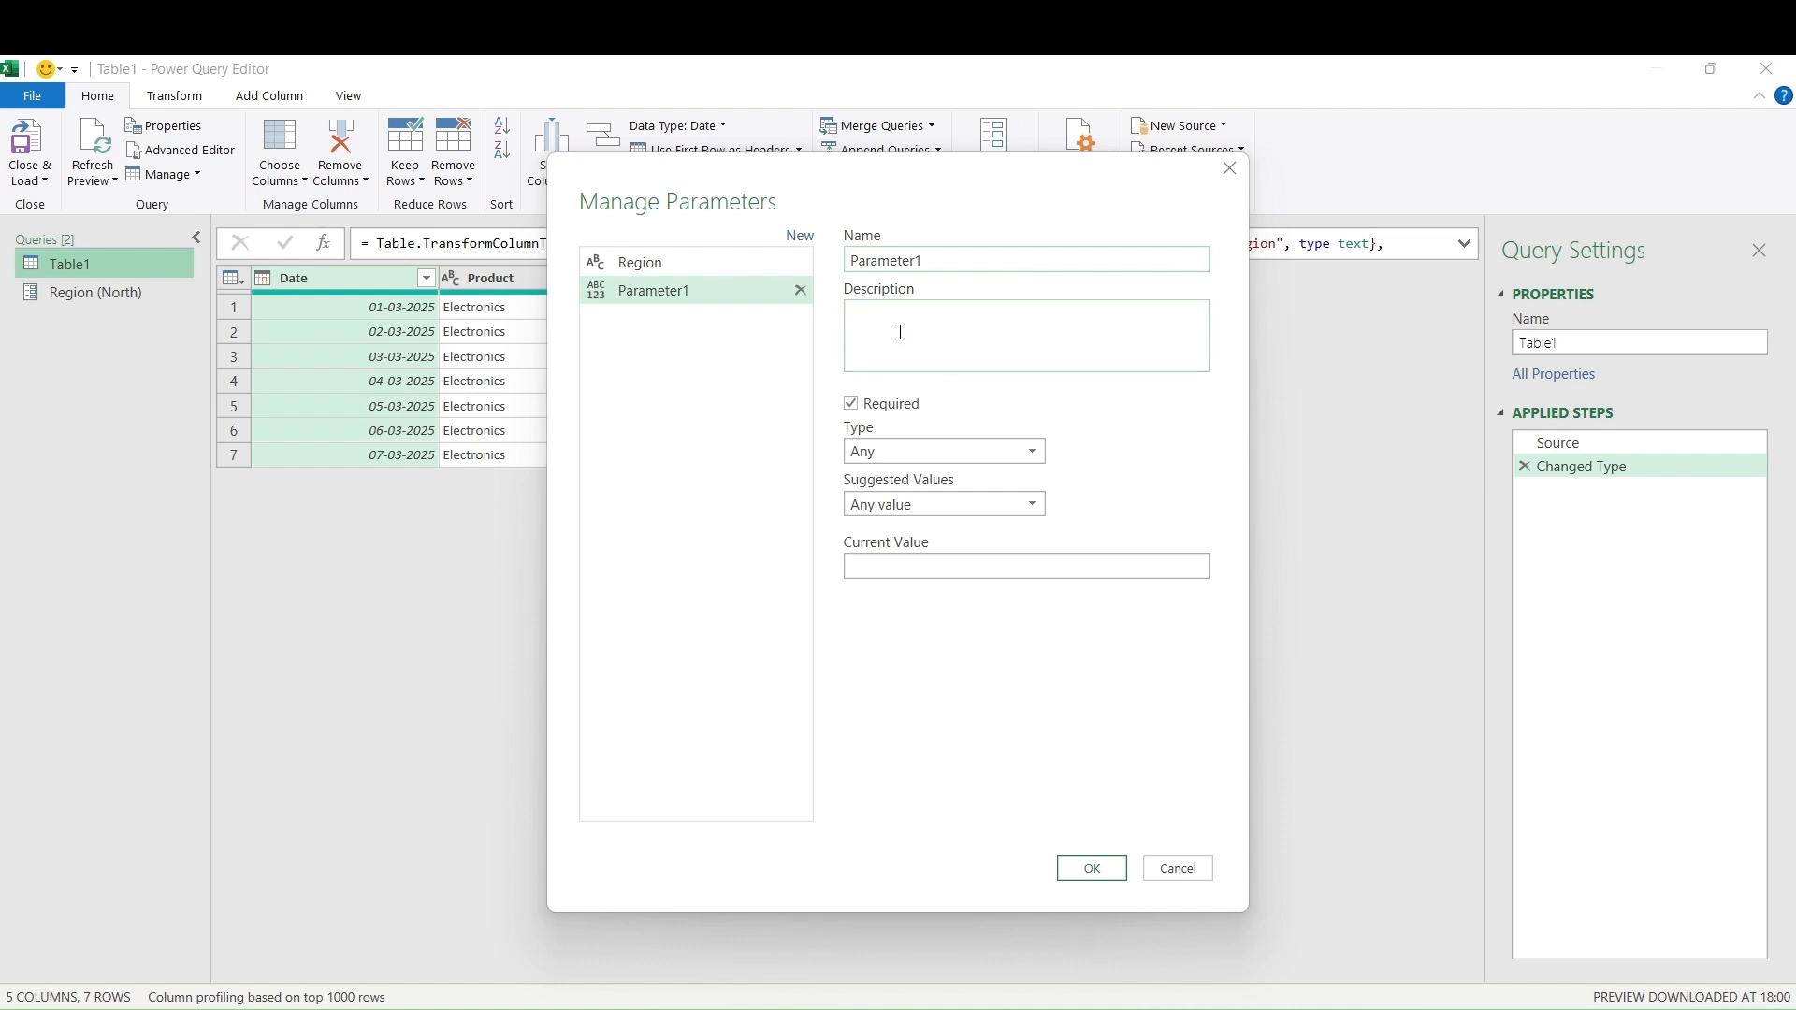
drag(931, 261, 842, 263)
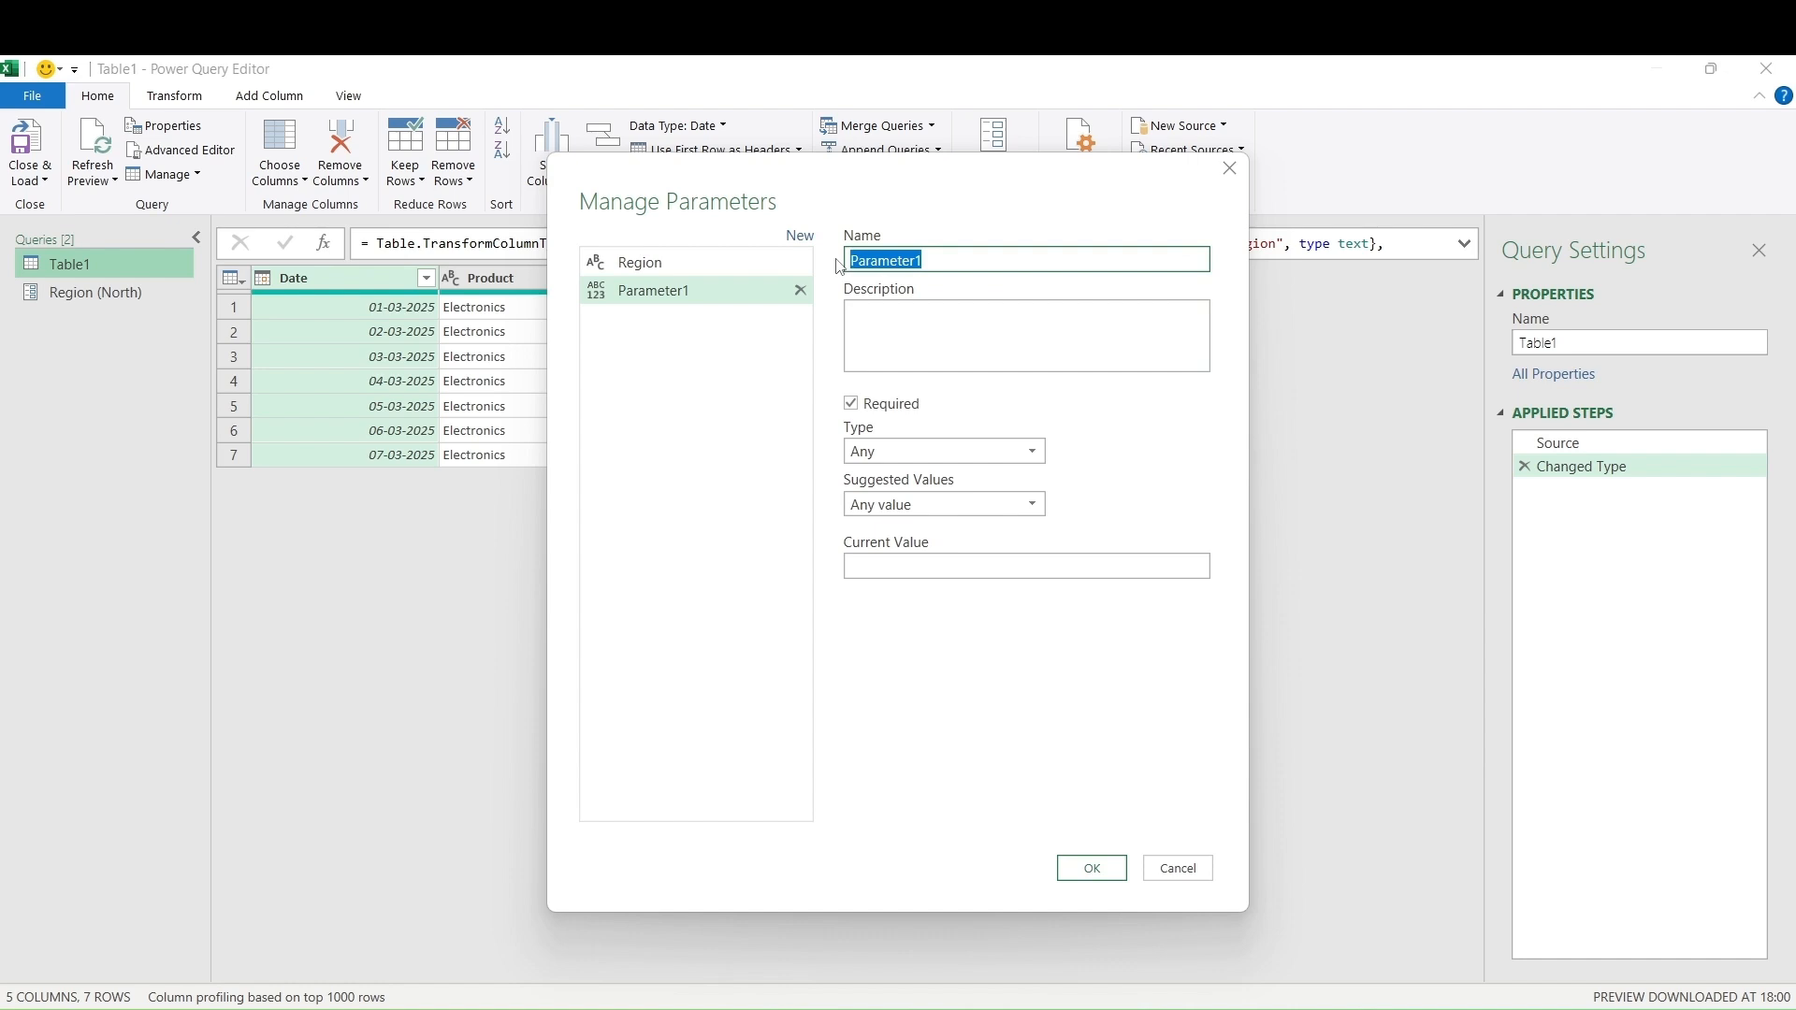
text(S)
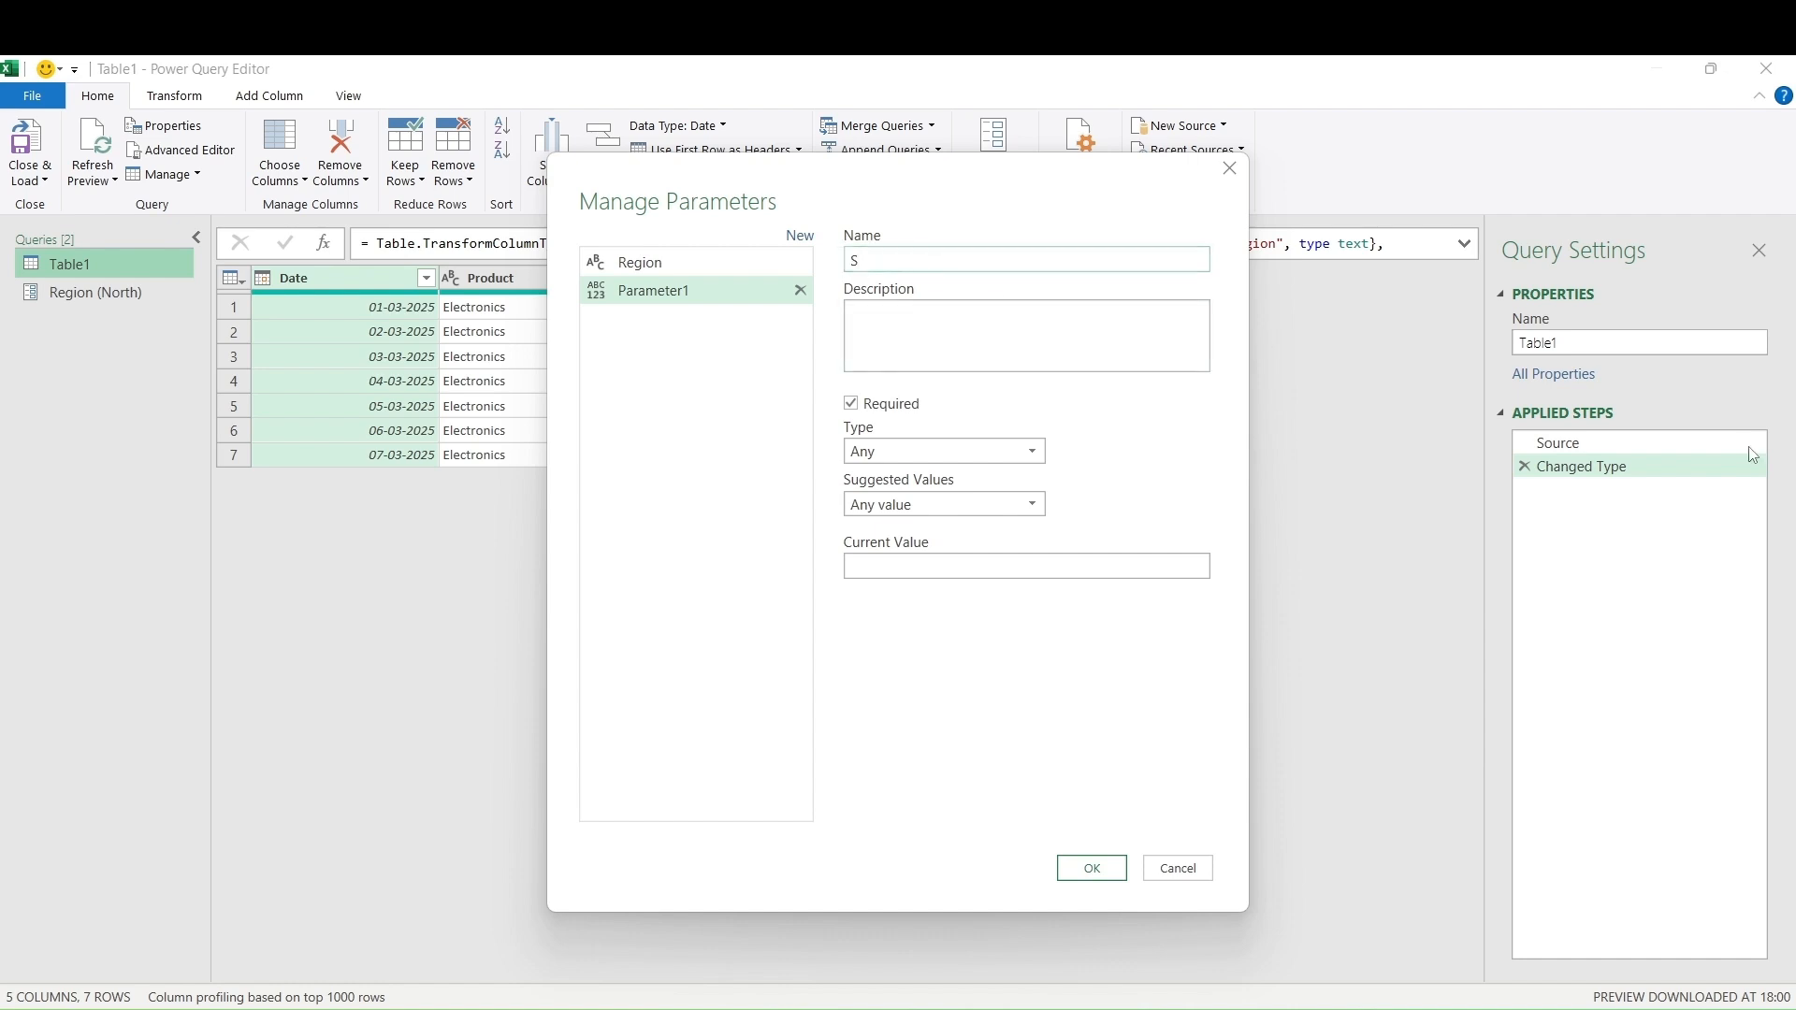
text(ubProduct)
click(1031, 453)
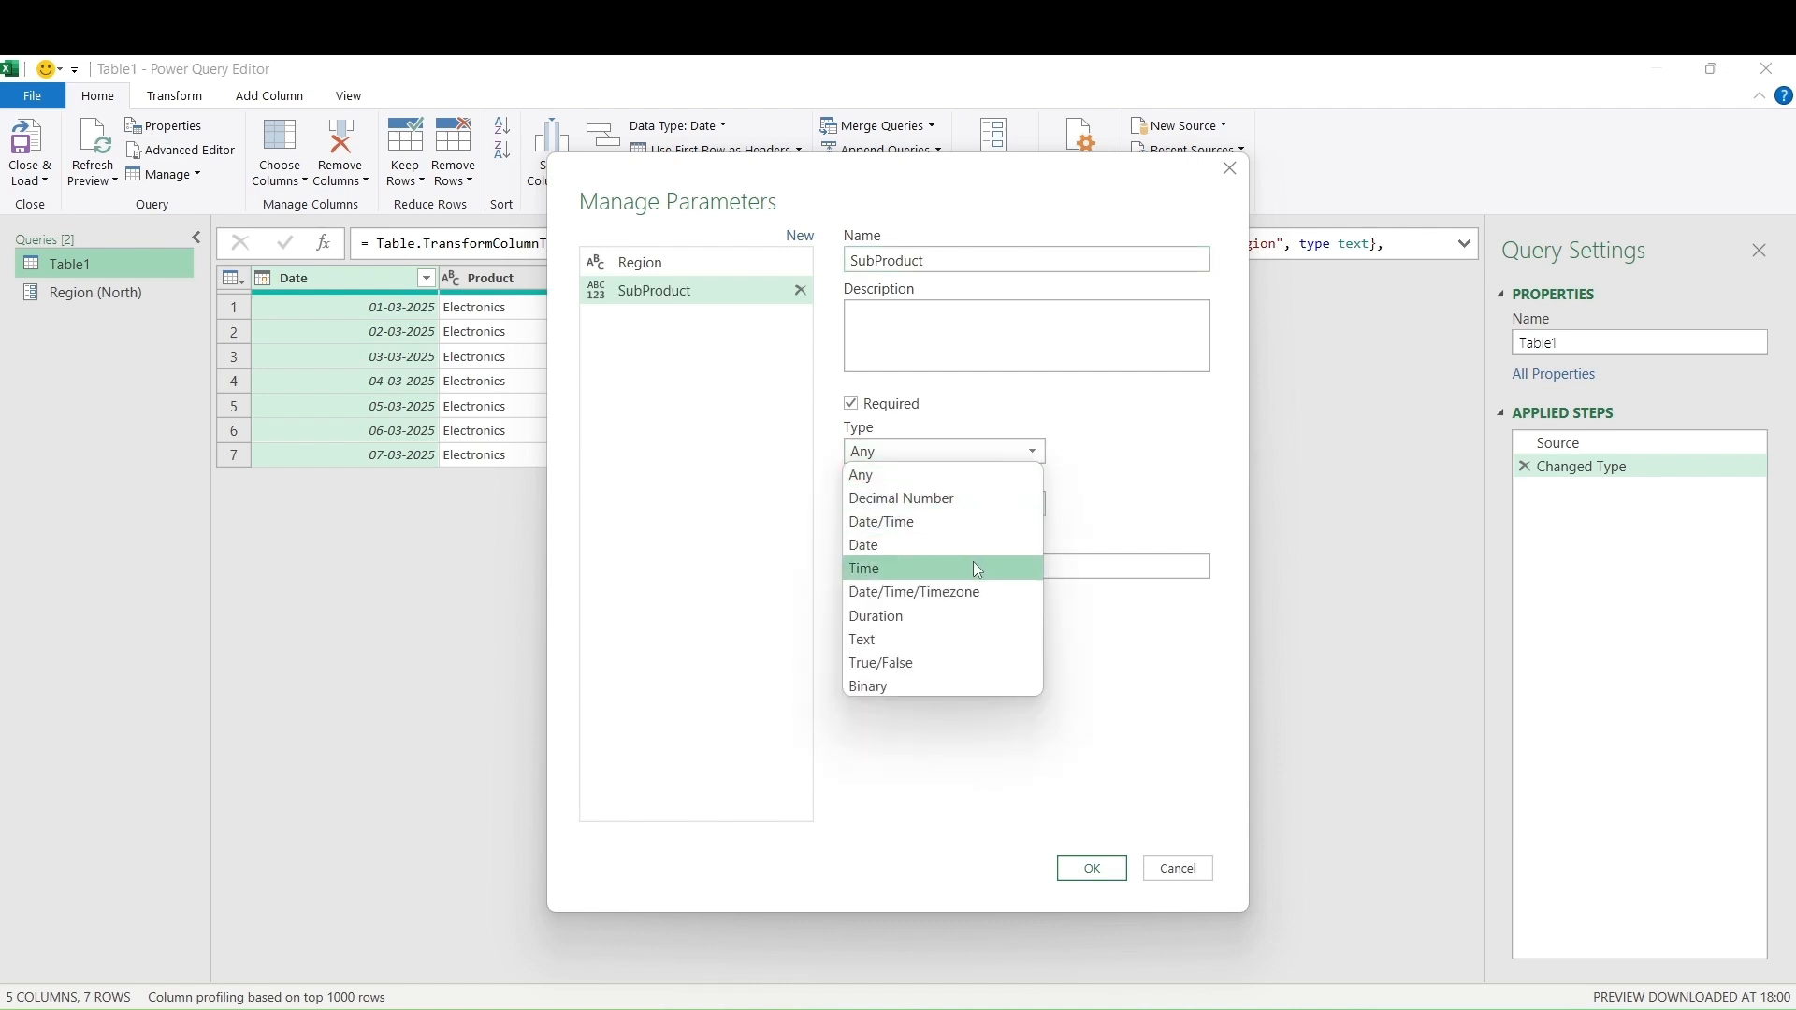
click(967, 639)
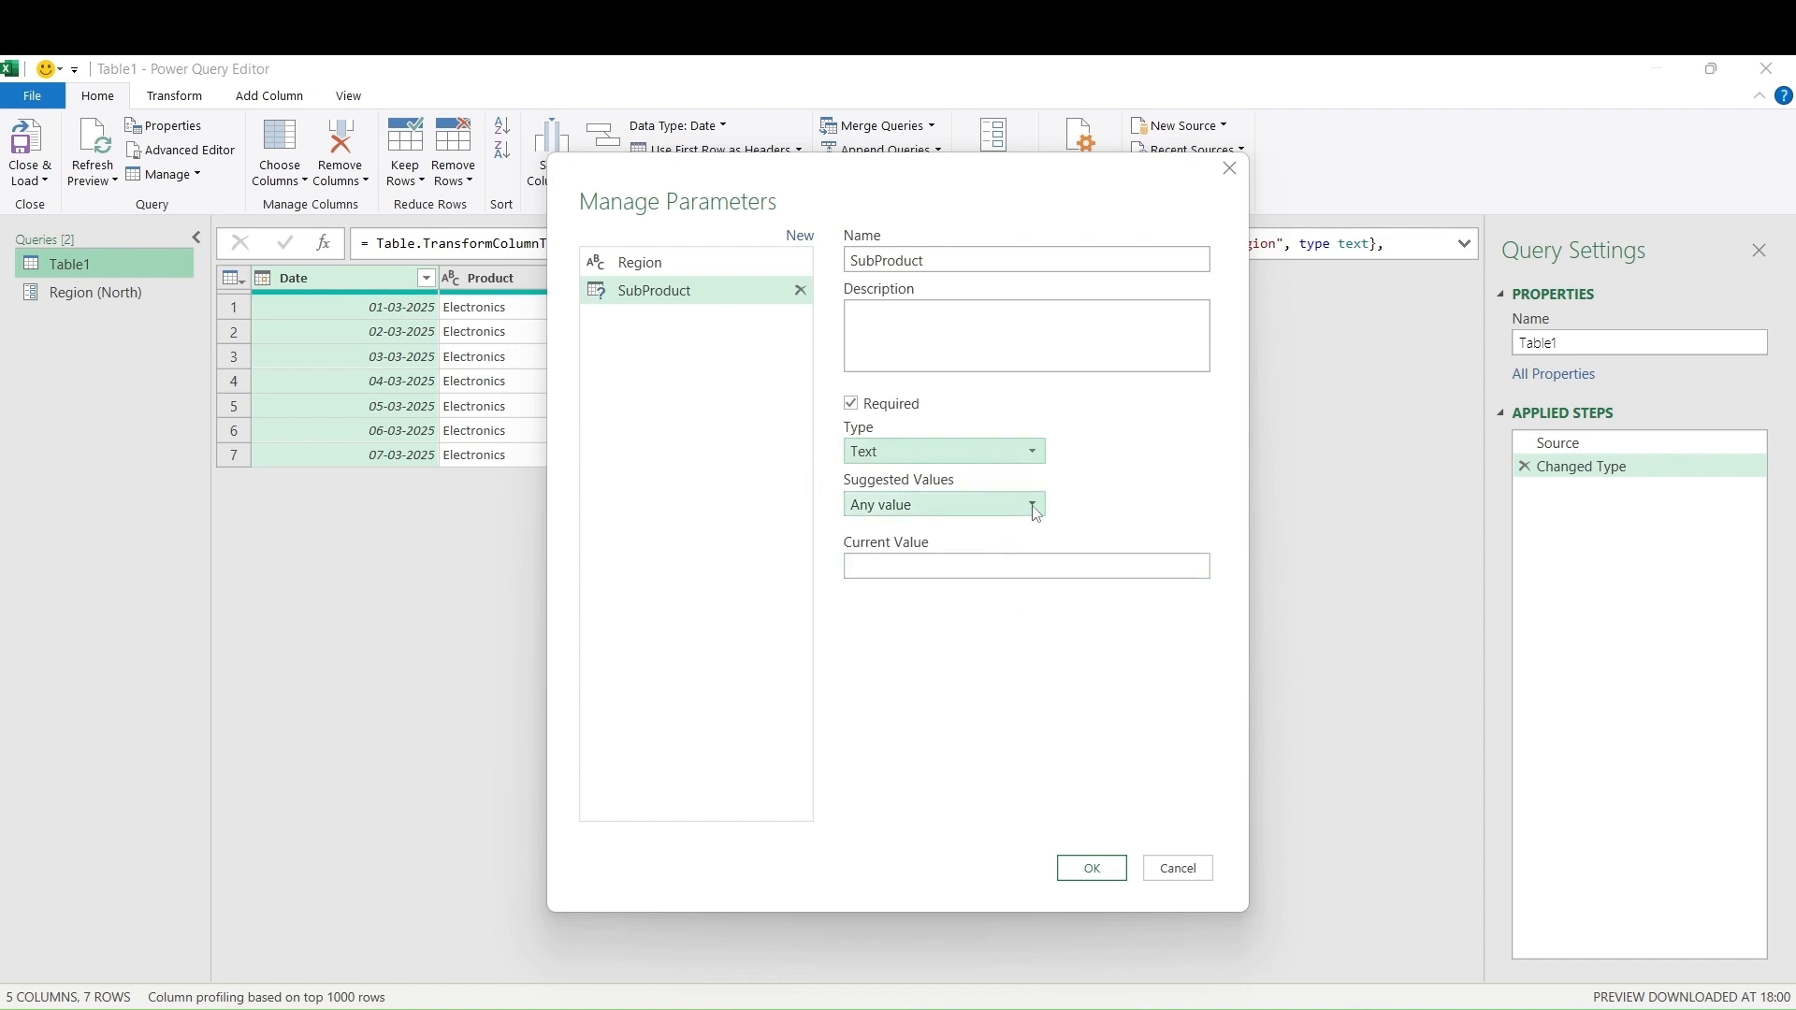
click(922, 566)
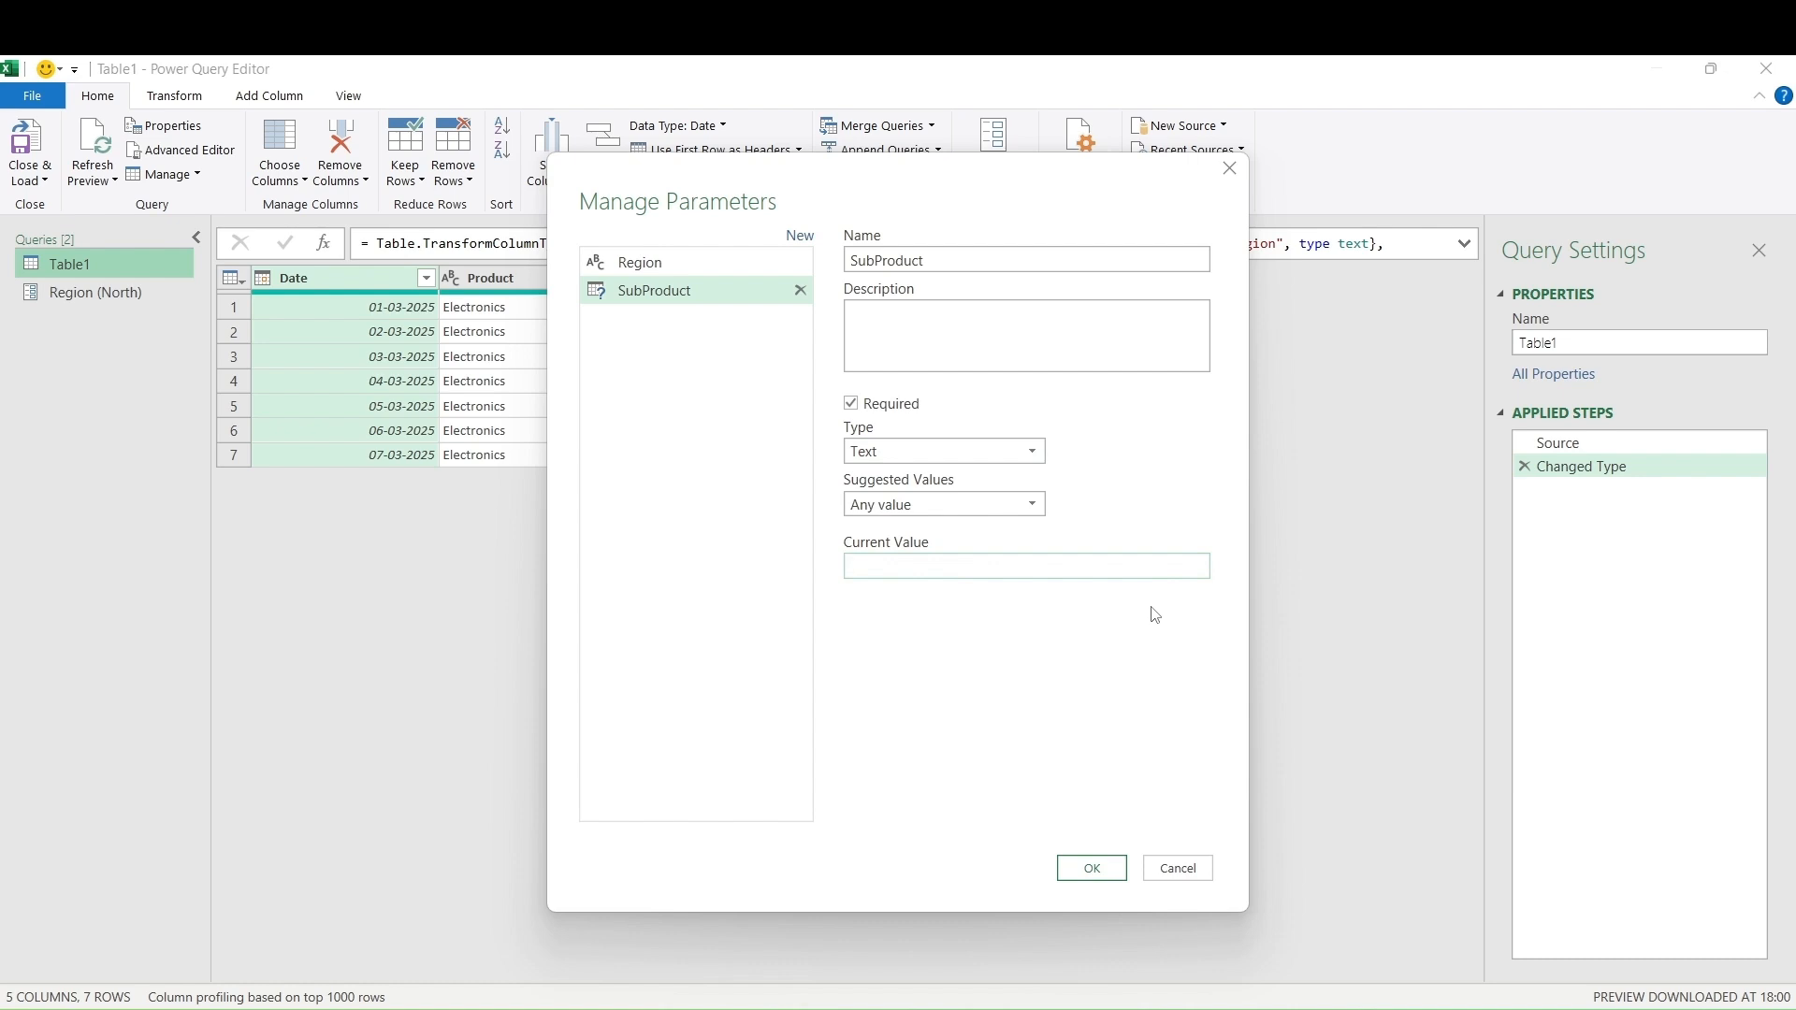
text(Laptop)
click(1090, 869)
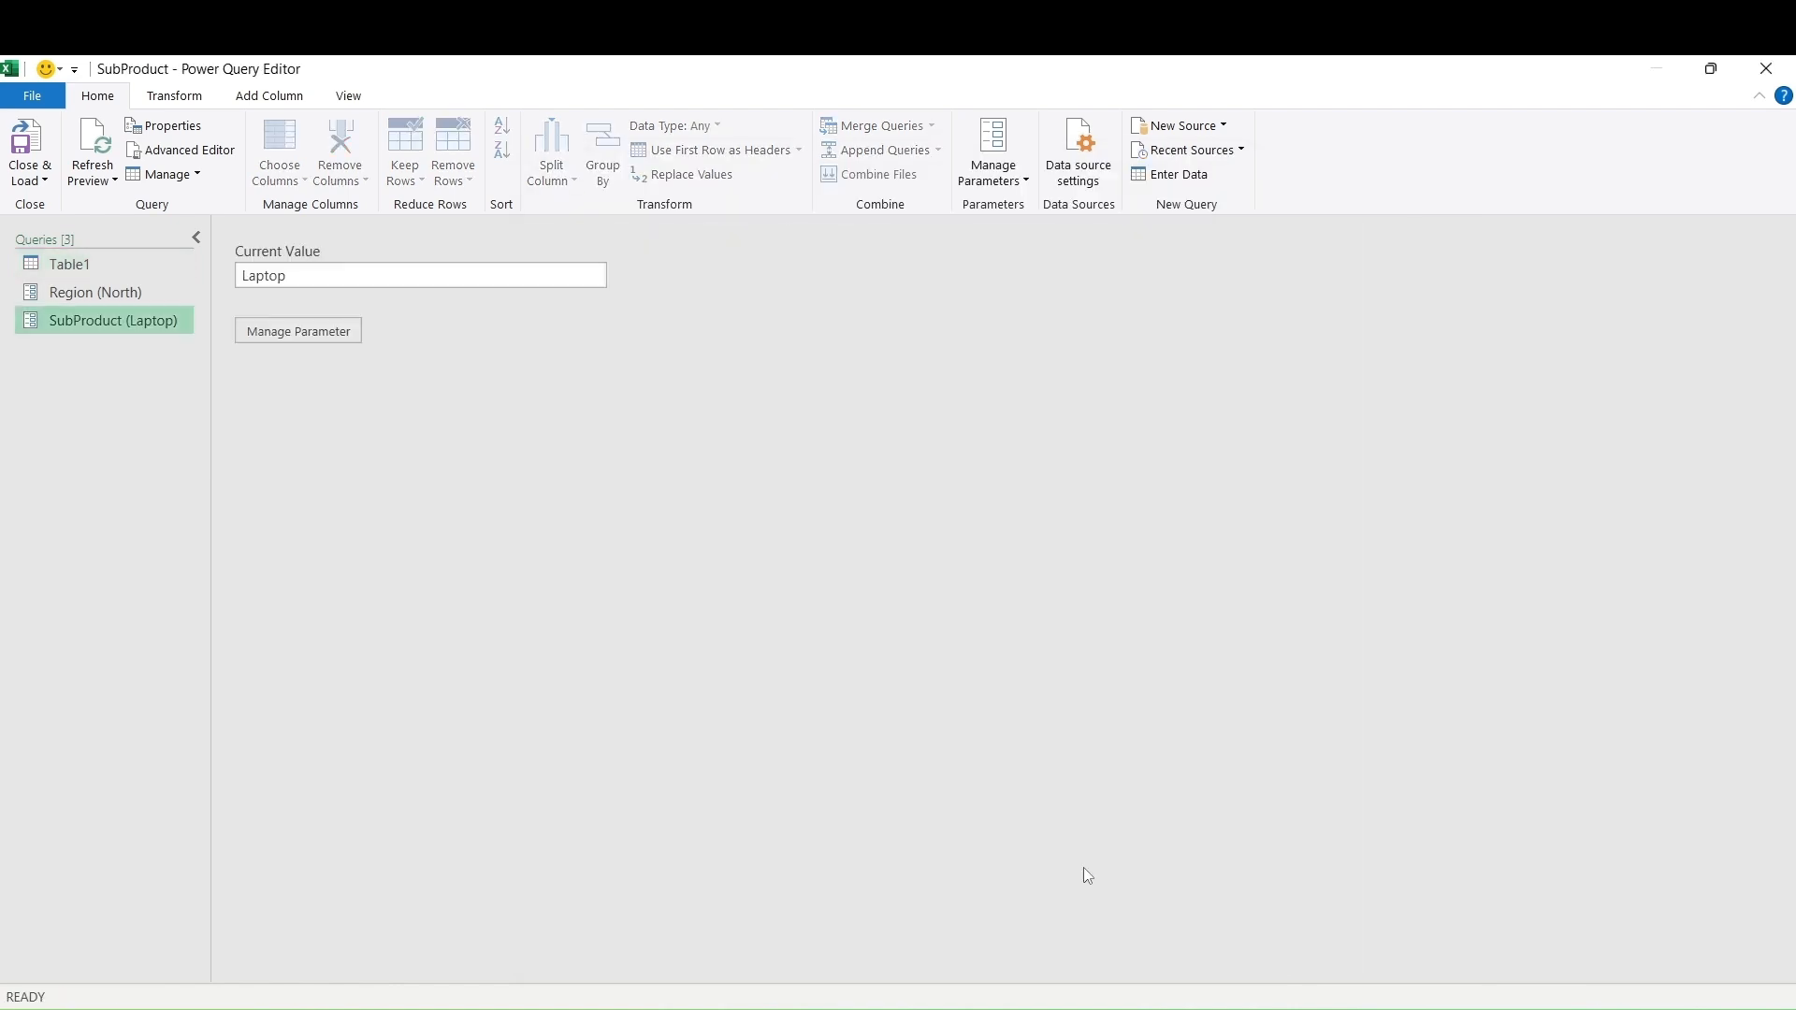
click(64, 265)
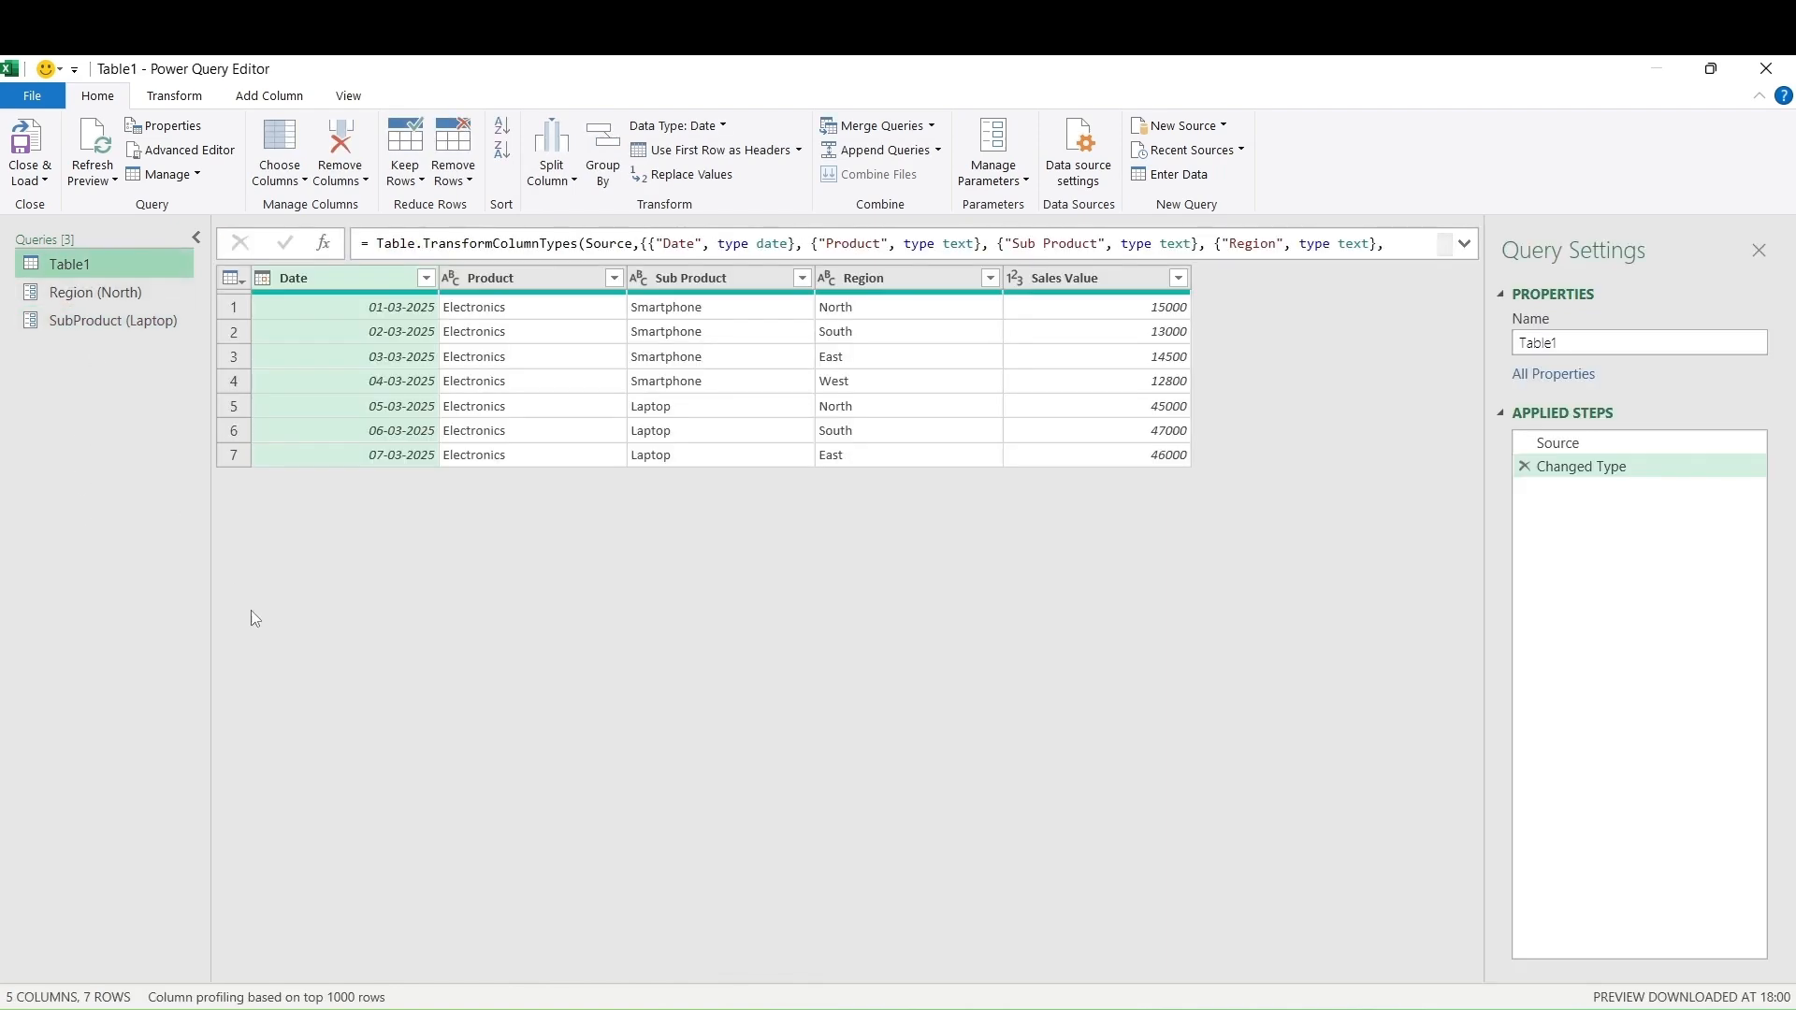
Filter Table1's Region column to equal the Region parameter, leaving two North rows
click(993, 283)
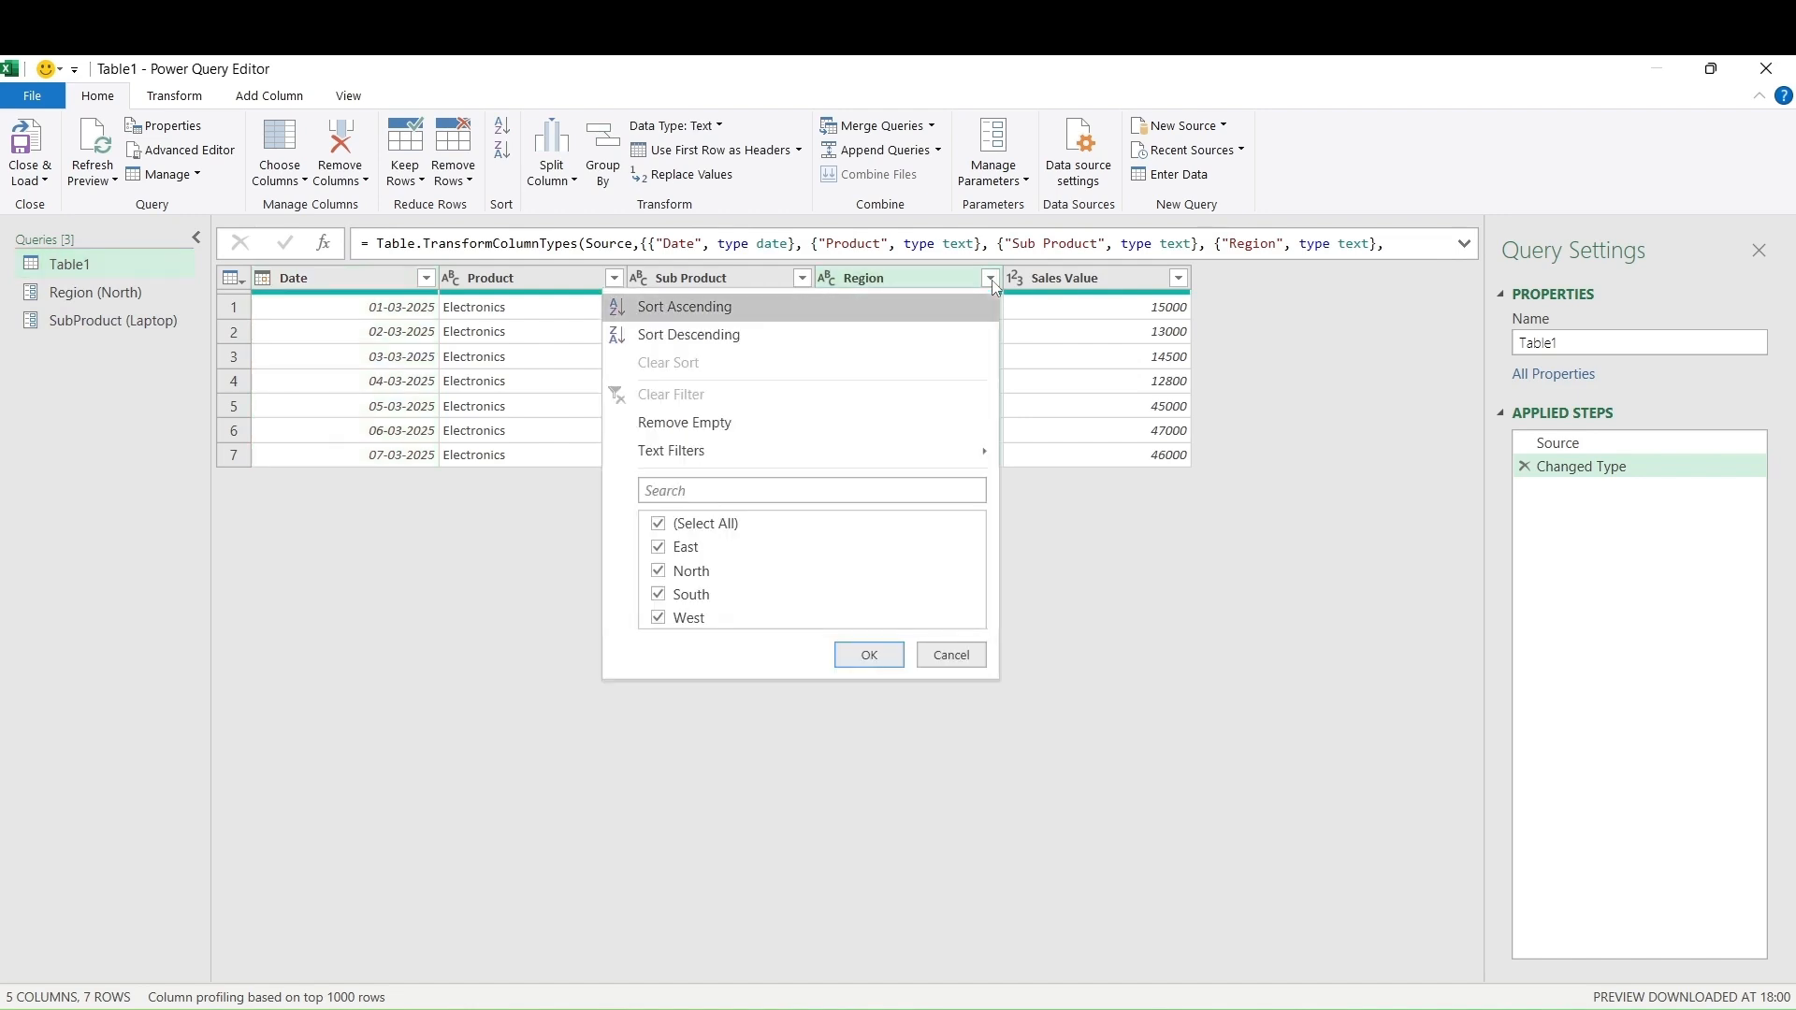
mouse_move(968, 453)
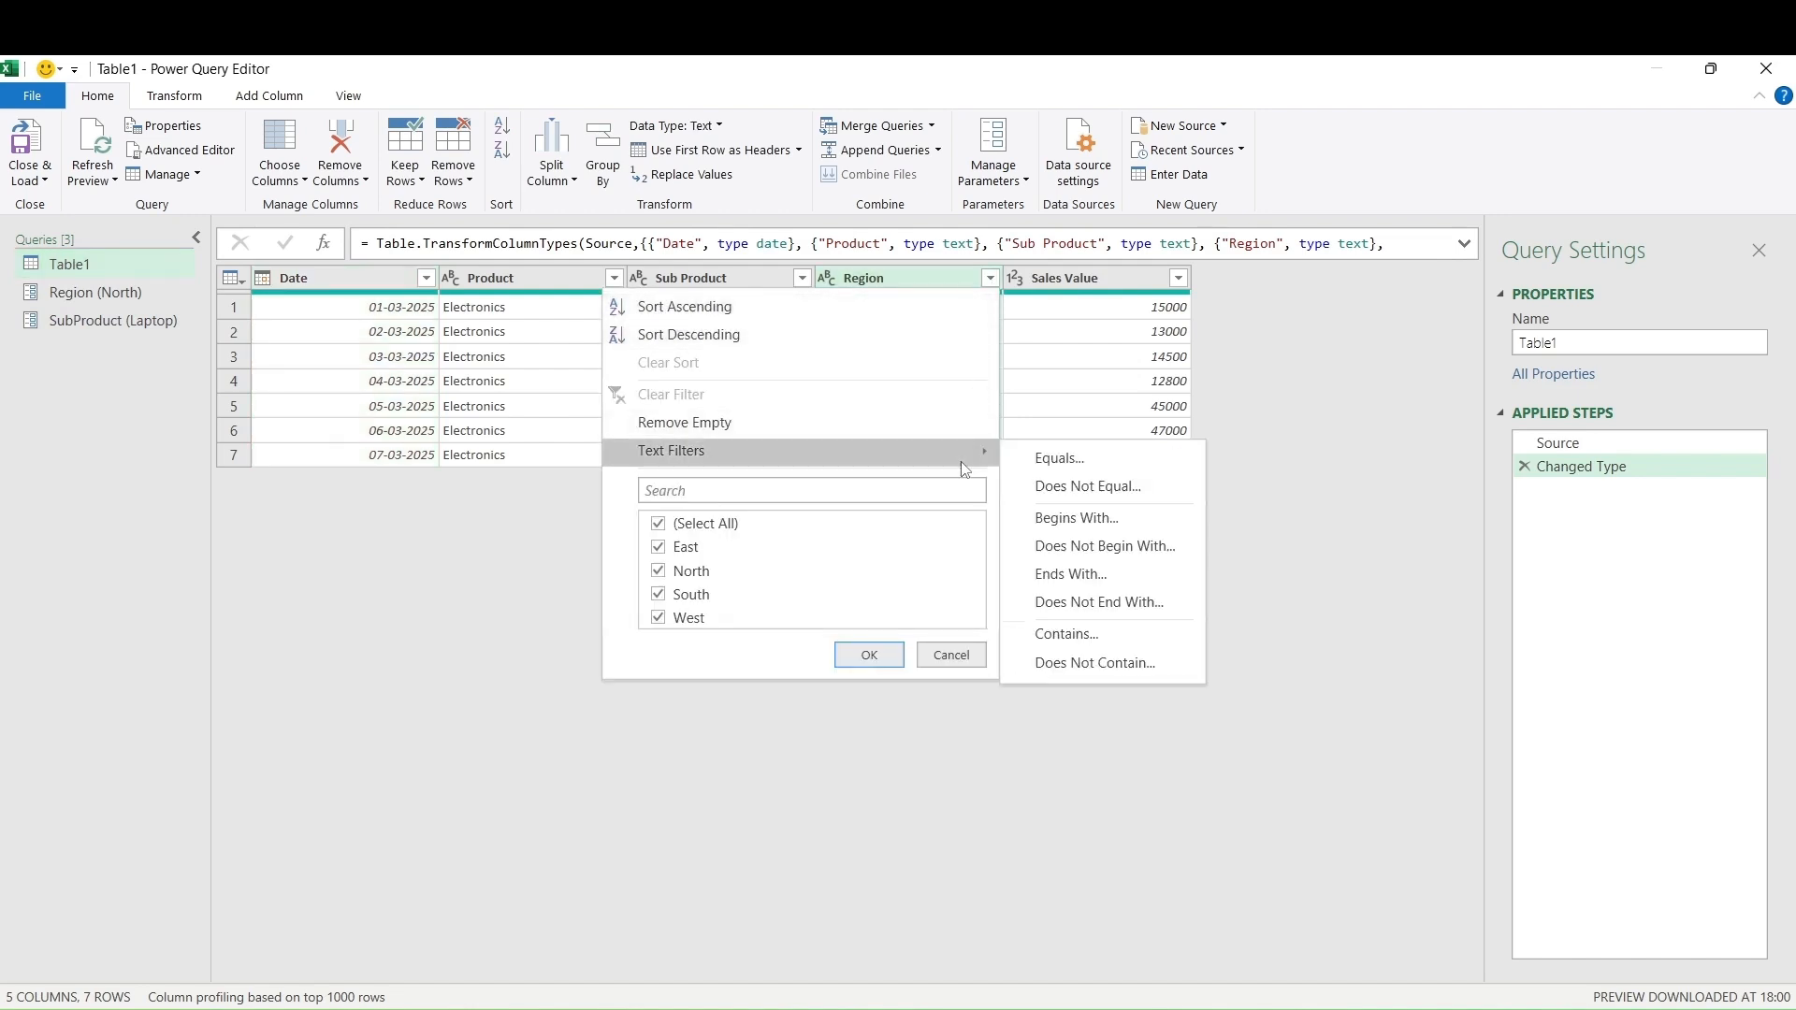
click(1049, 460)
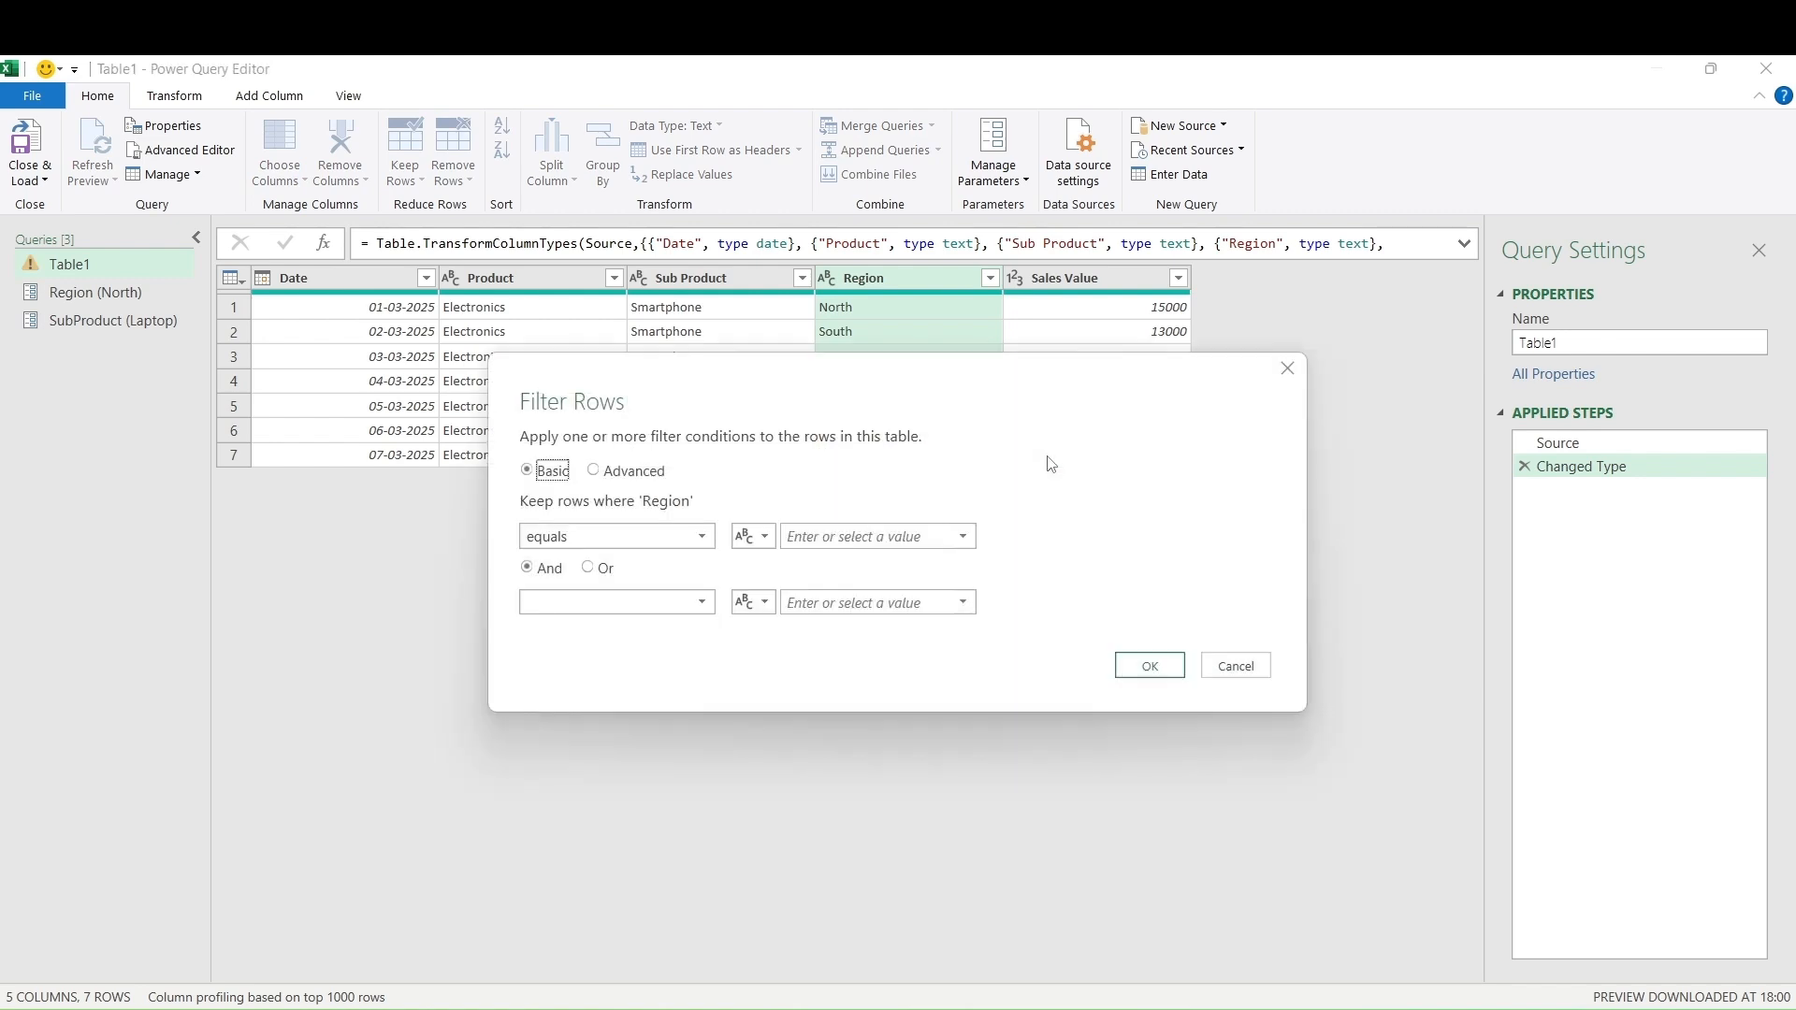
click(763, 542)
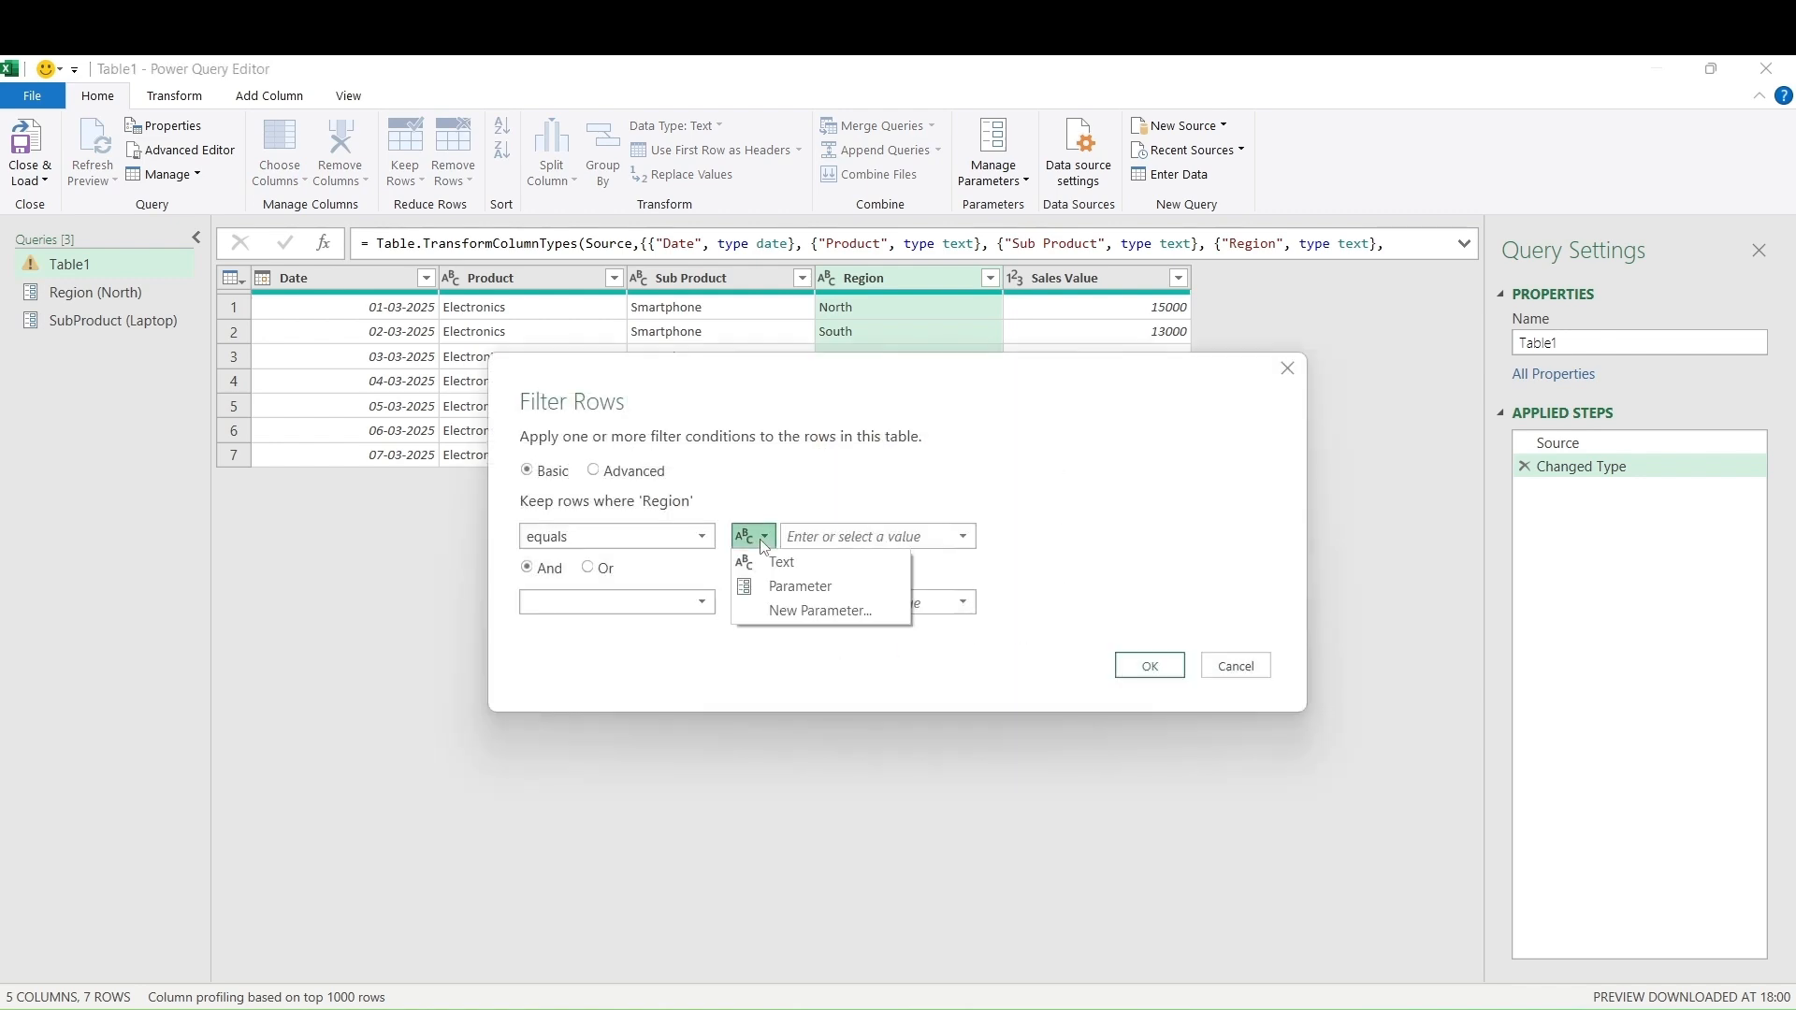
click(769, 588)
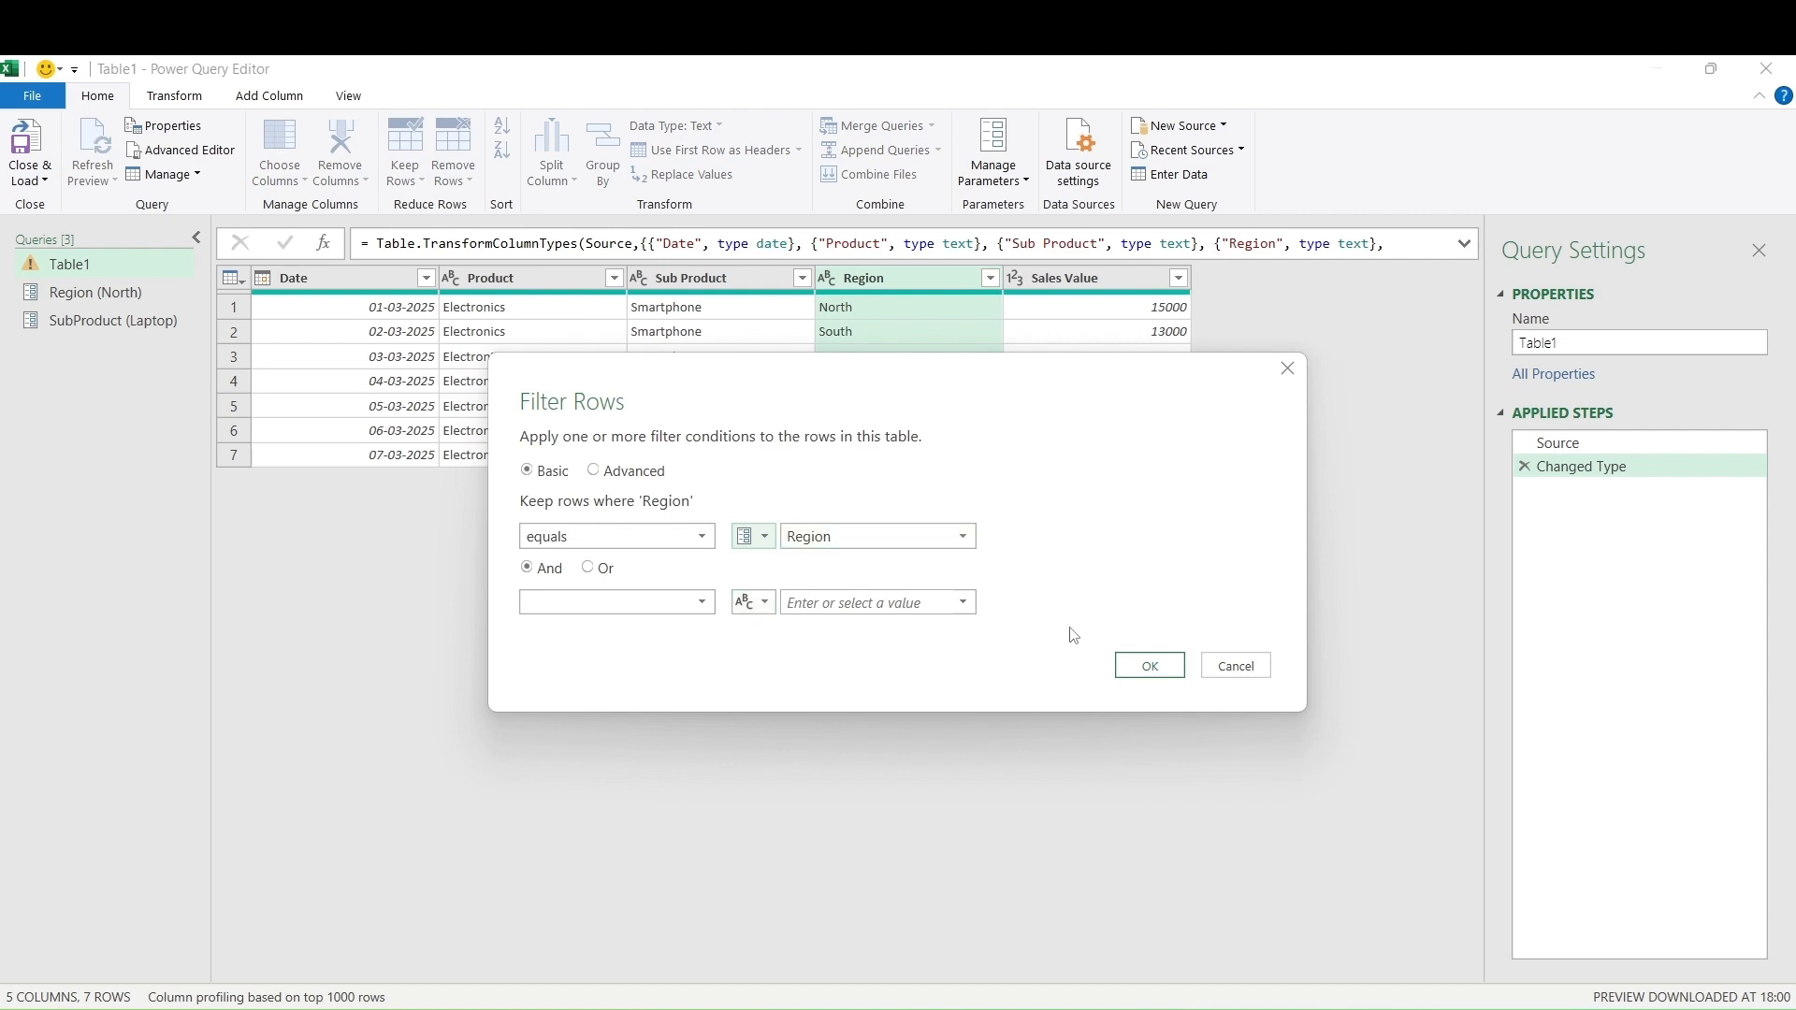
click(1163, 676)
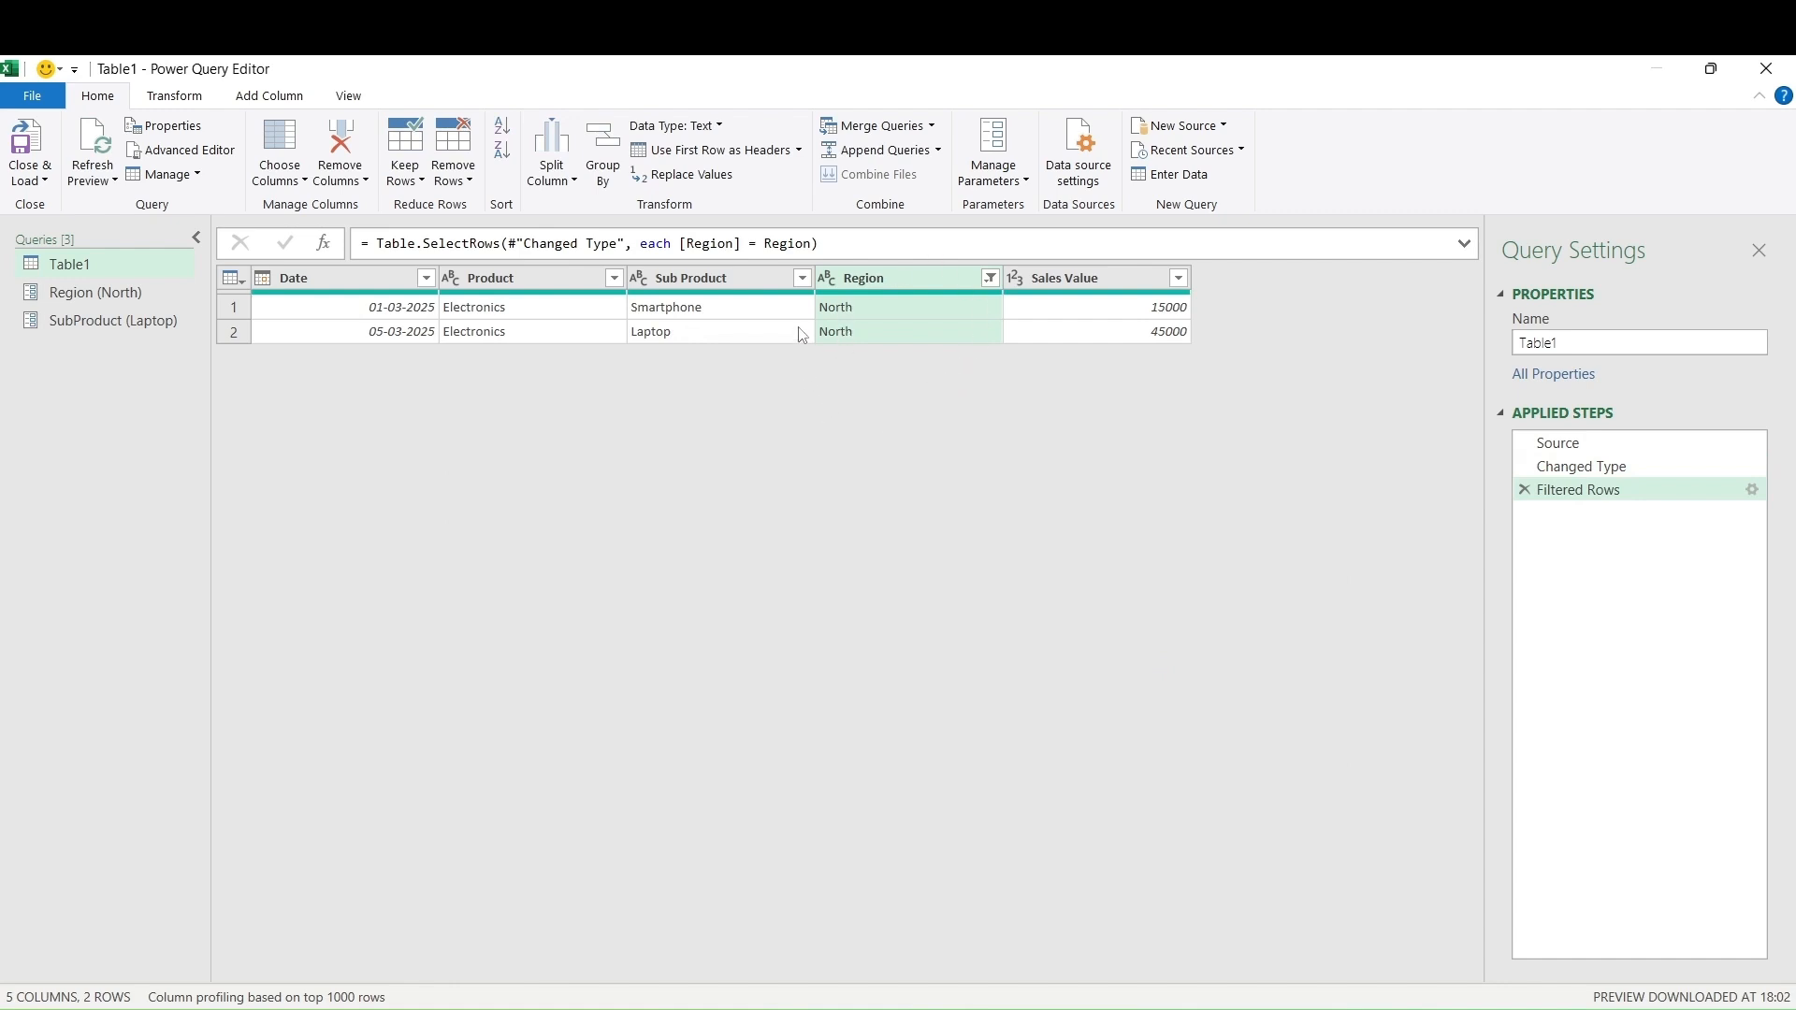
click(802, 279)
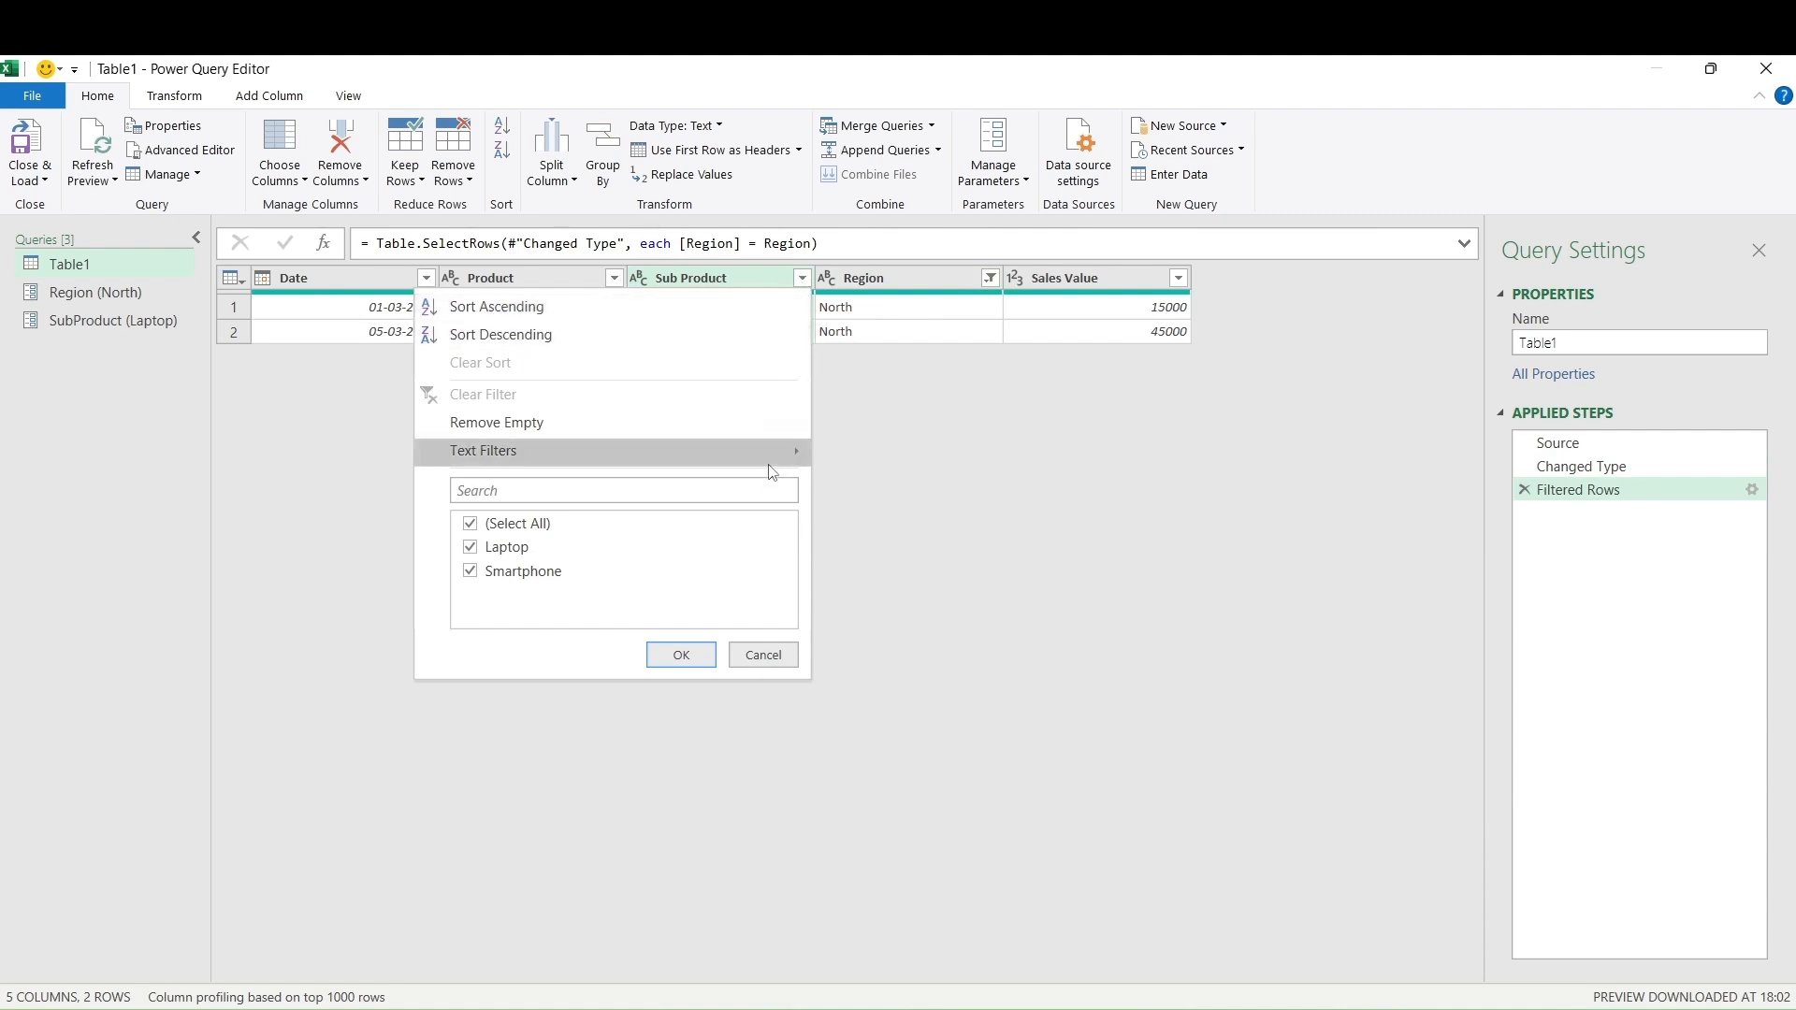
Filter Sub Product to equal the SubProduct parameter, leaving one Laptop row
mouse_move(768, 463)
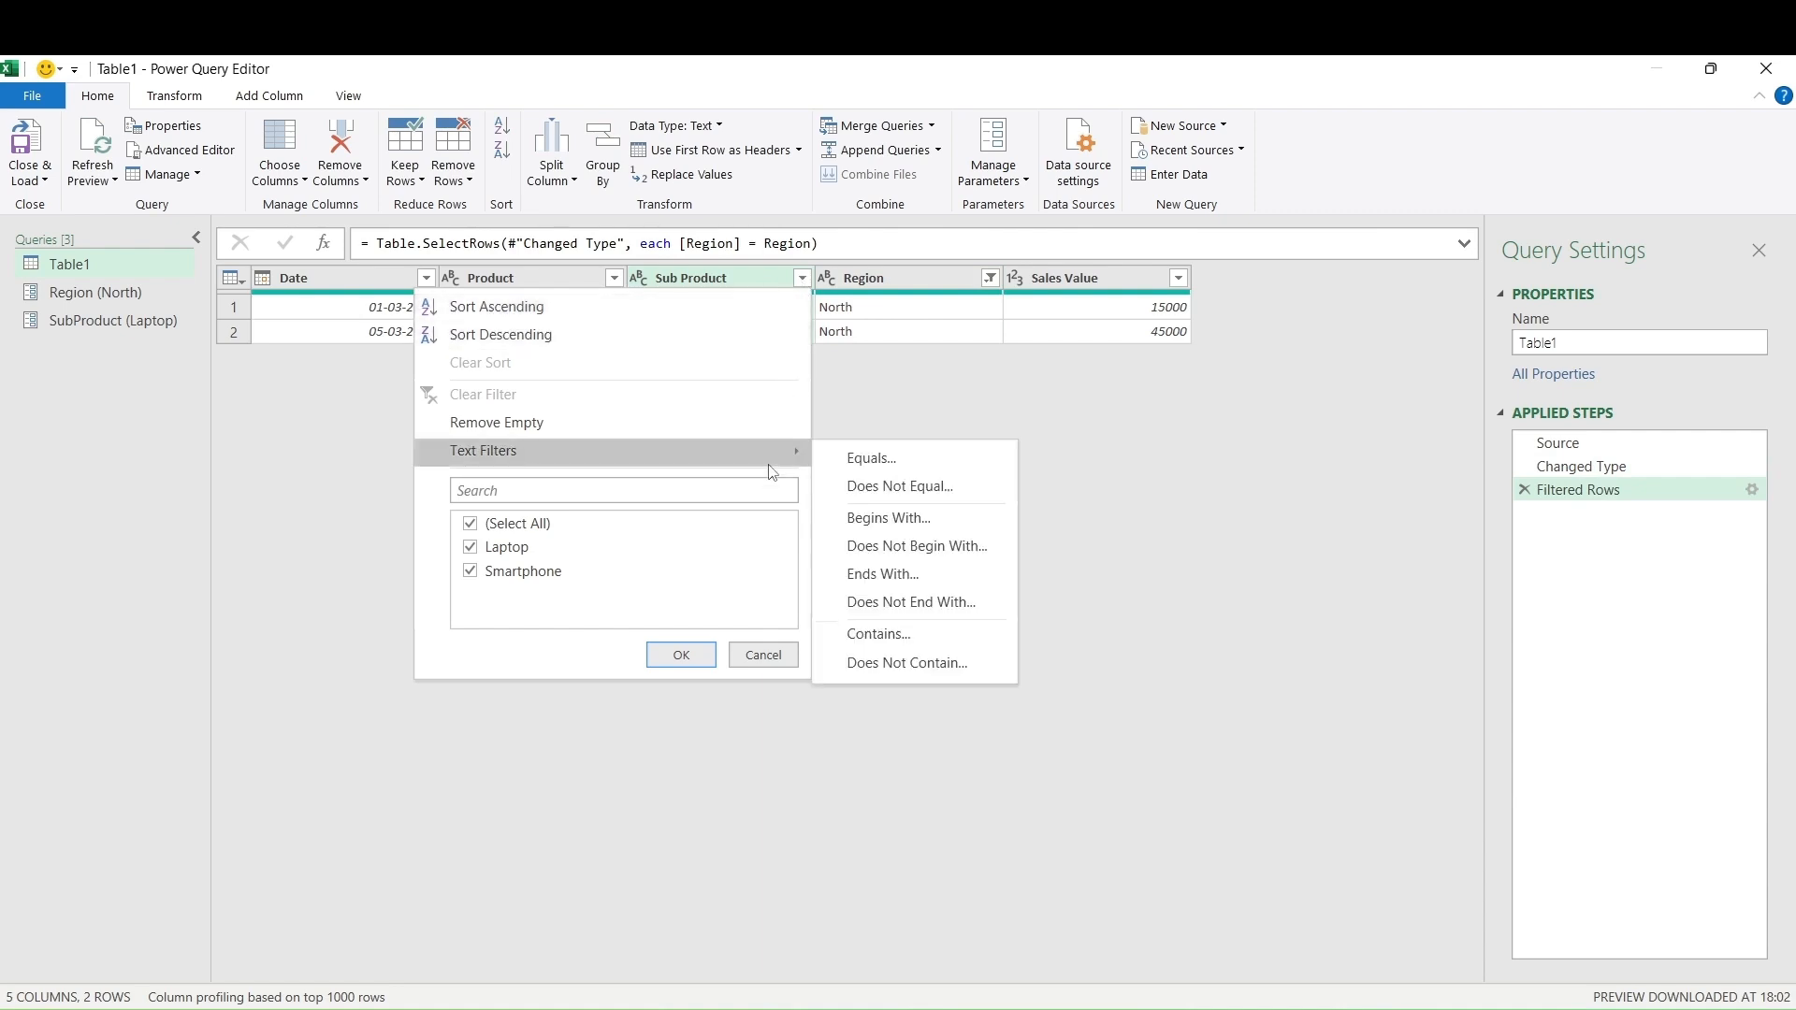
click(872, 457)
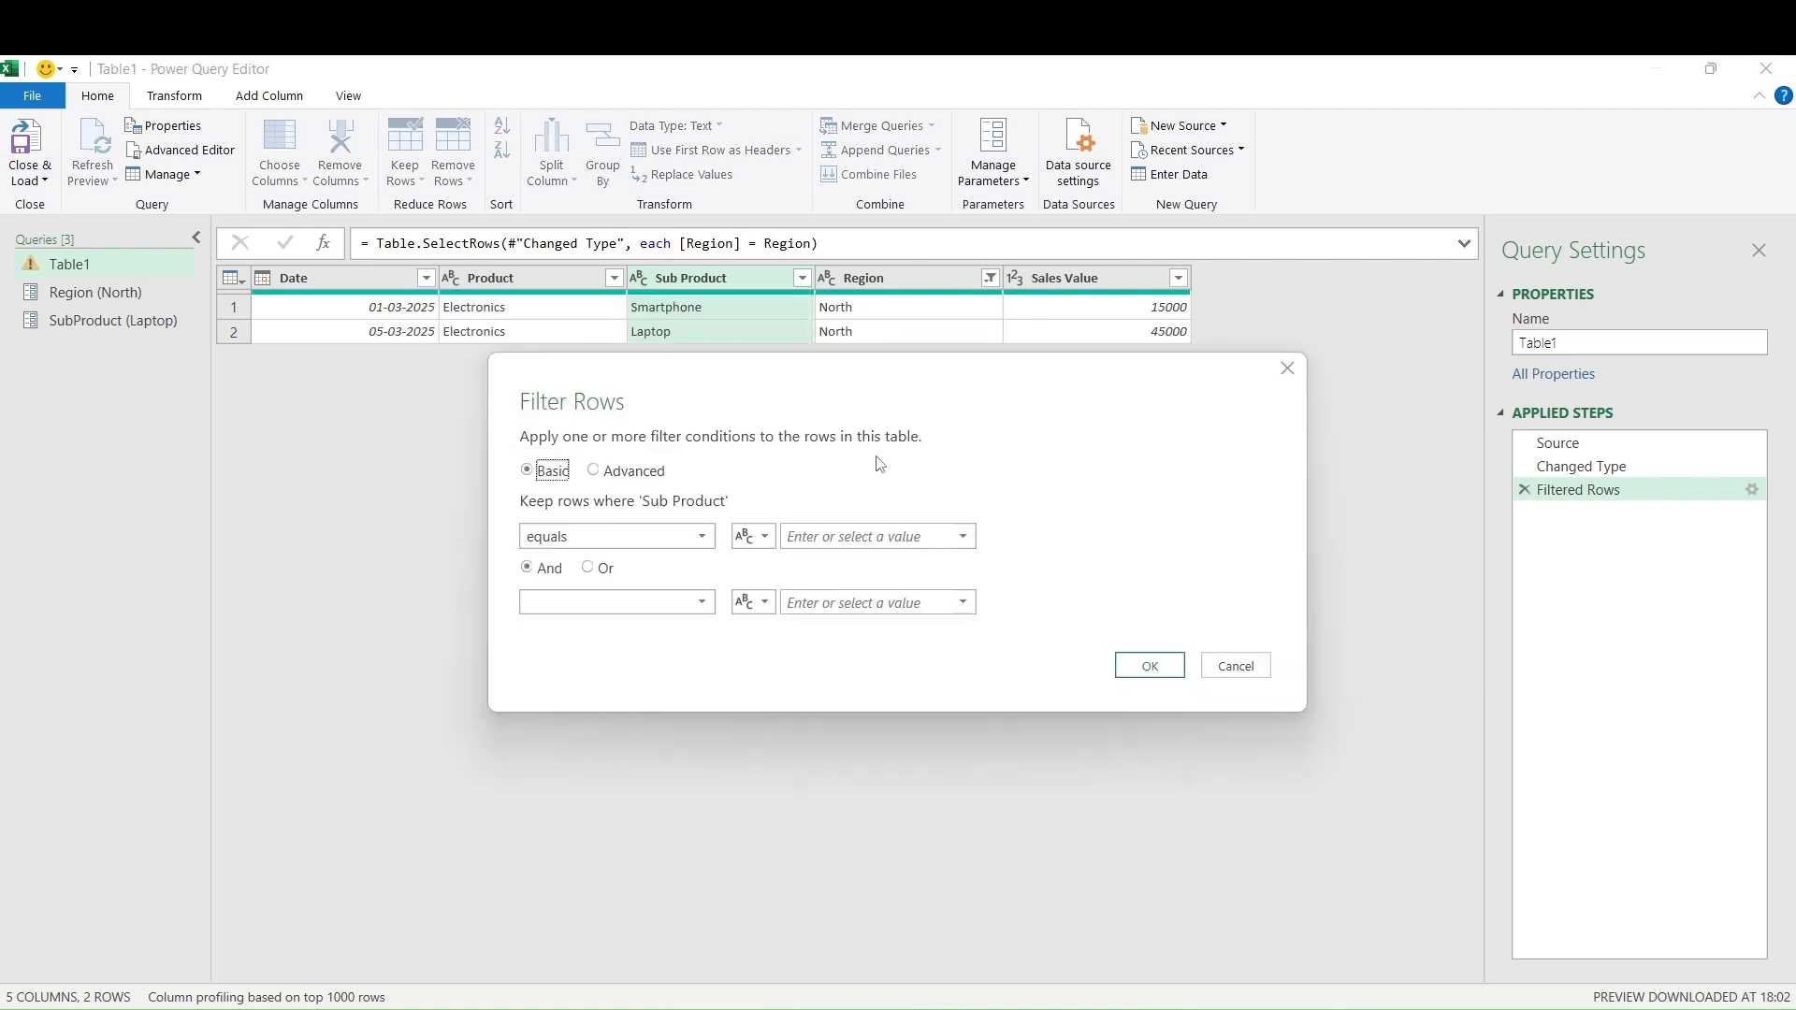
click(766, 543)
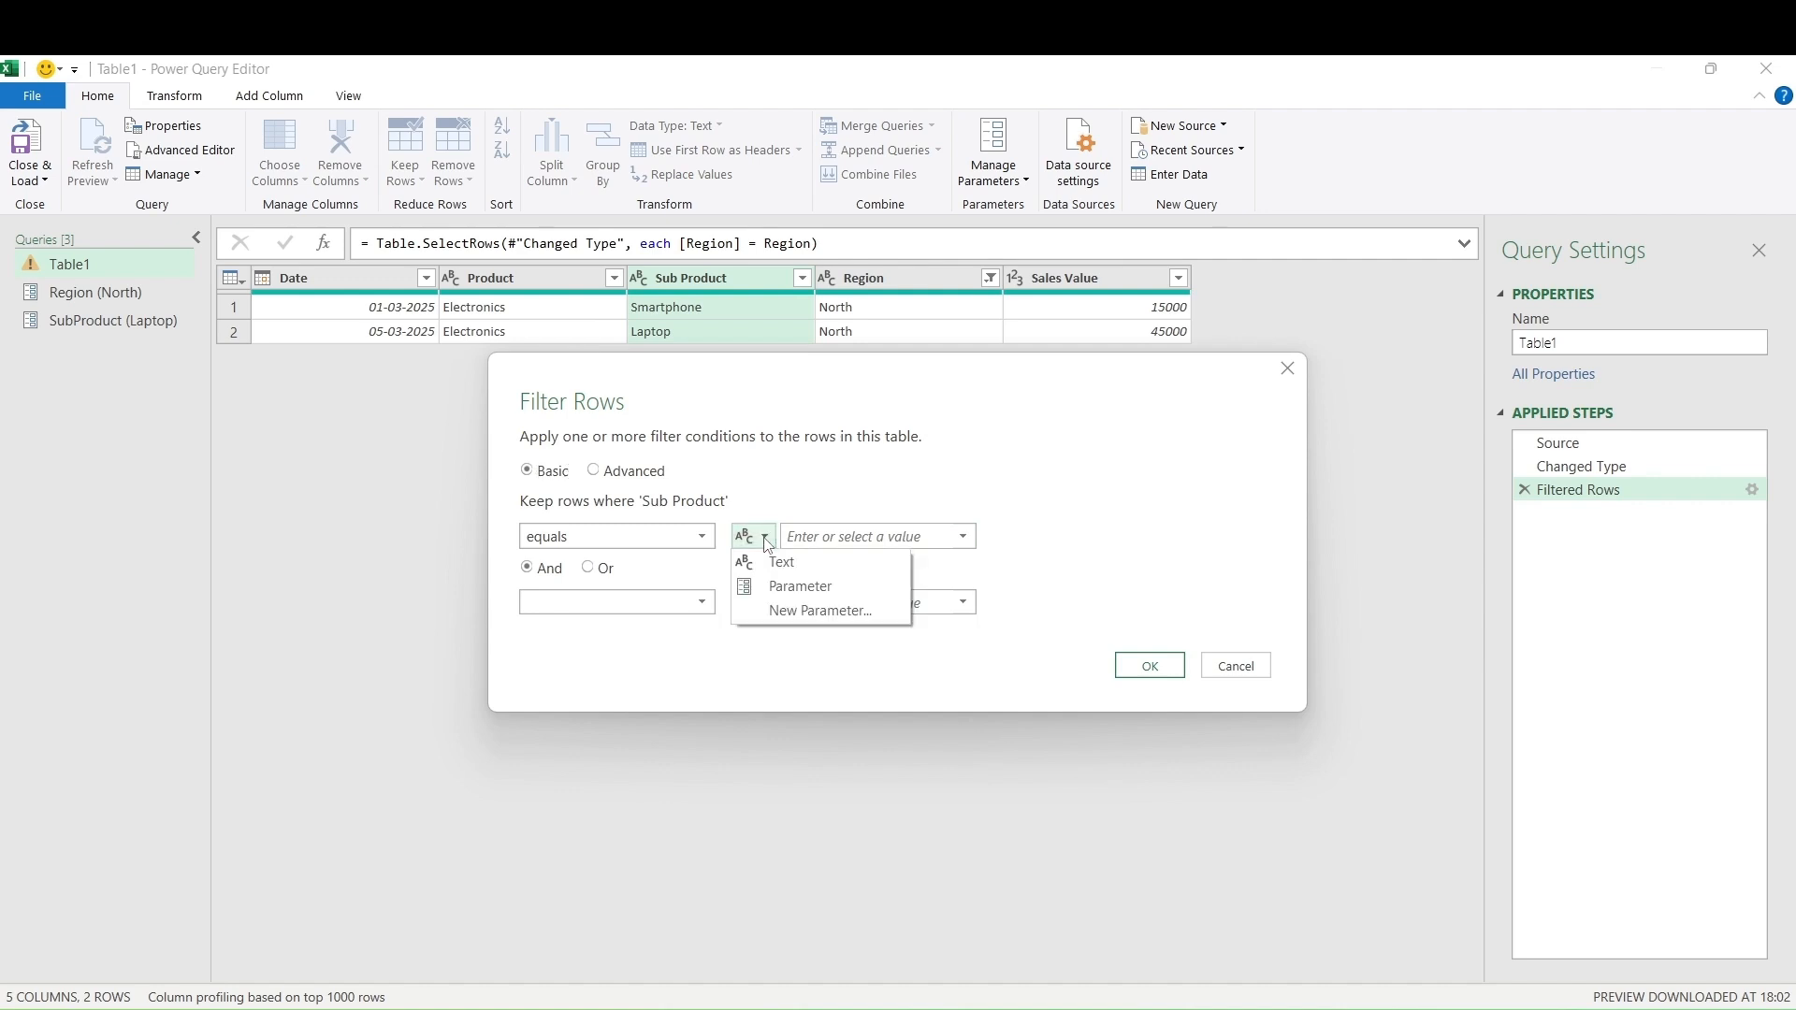
click(776, 588)
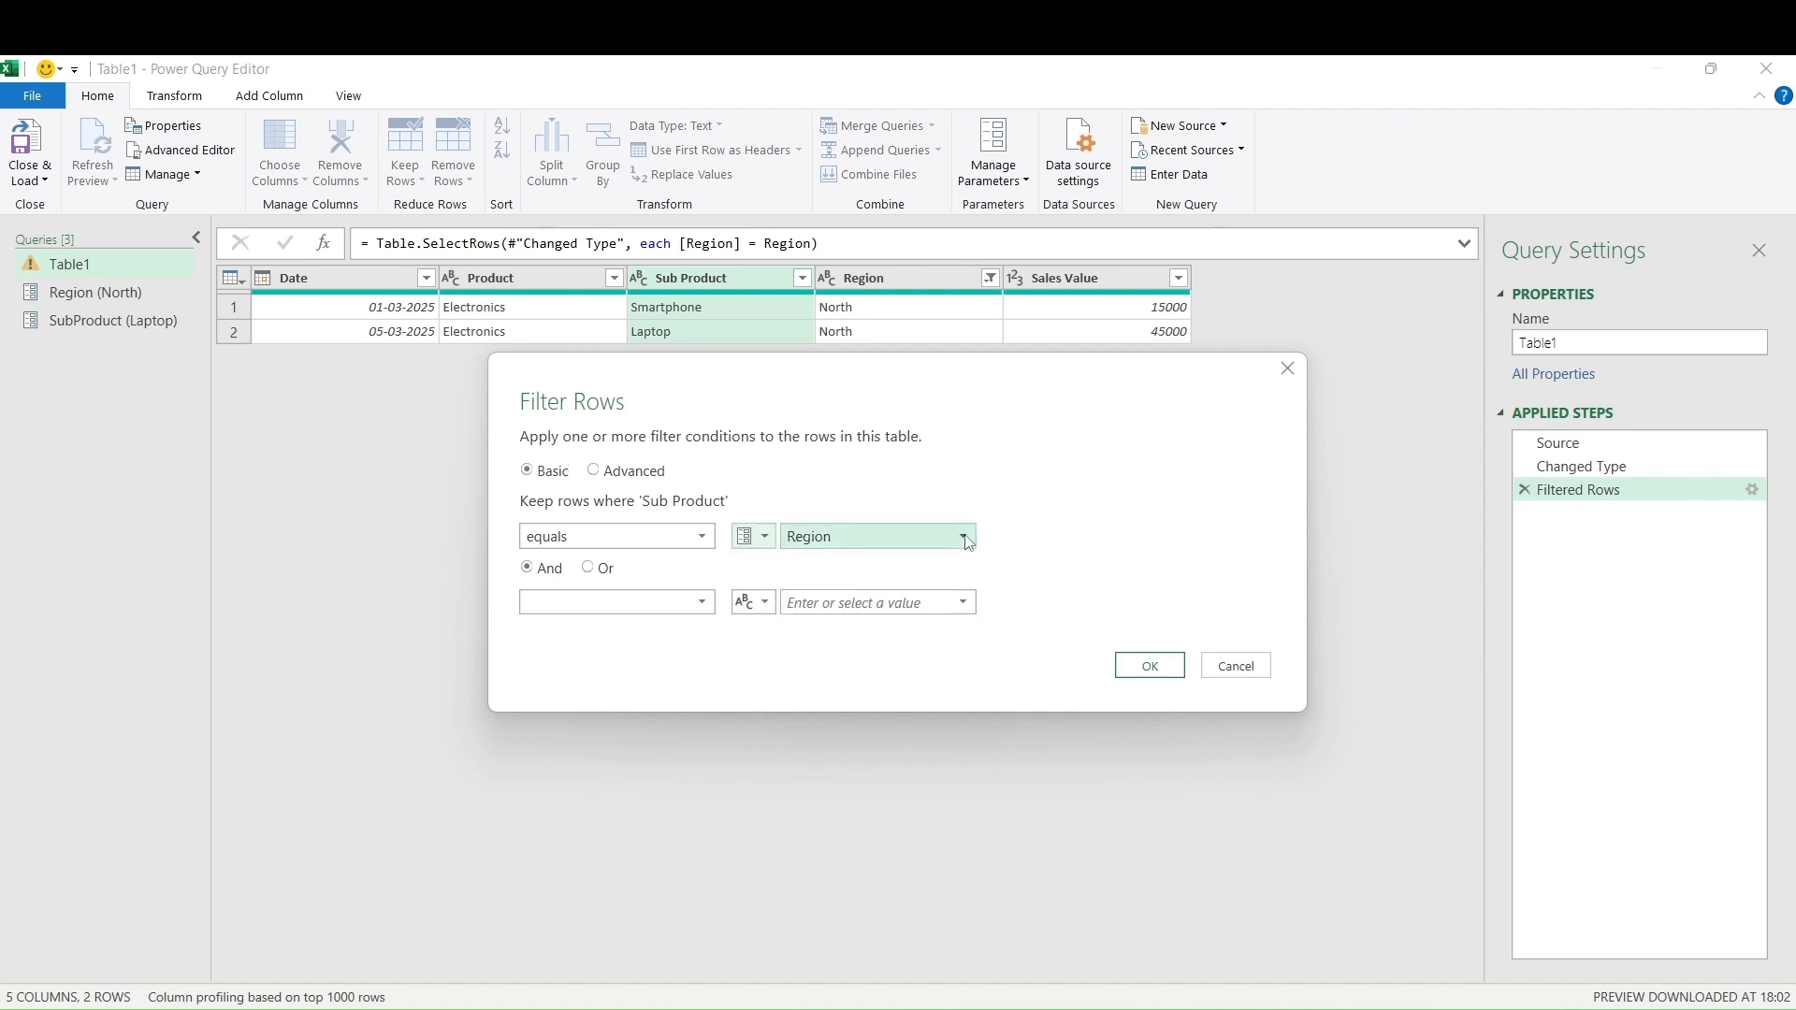
click(964, 536)
click(900, 582)
click(1147, 668)
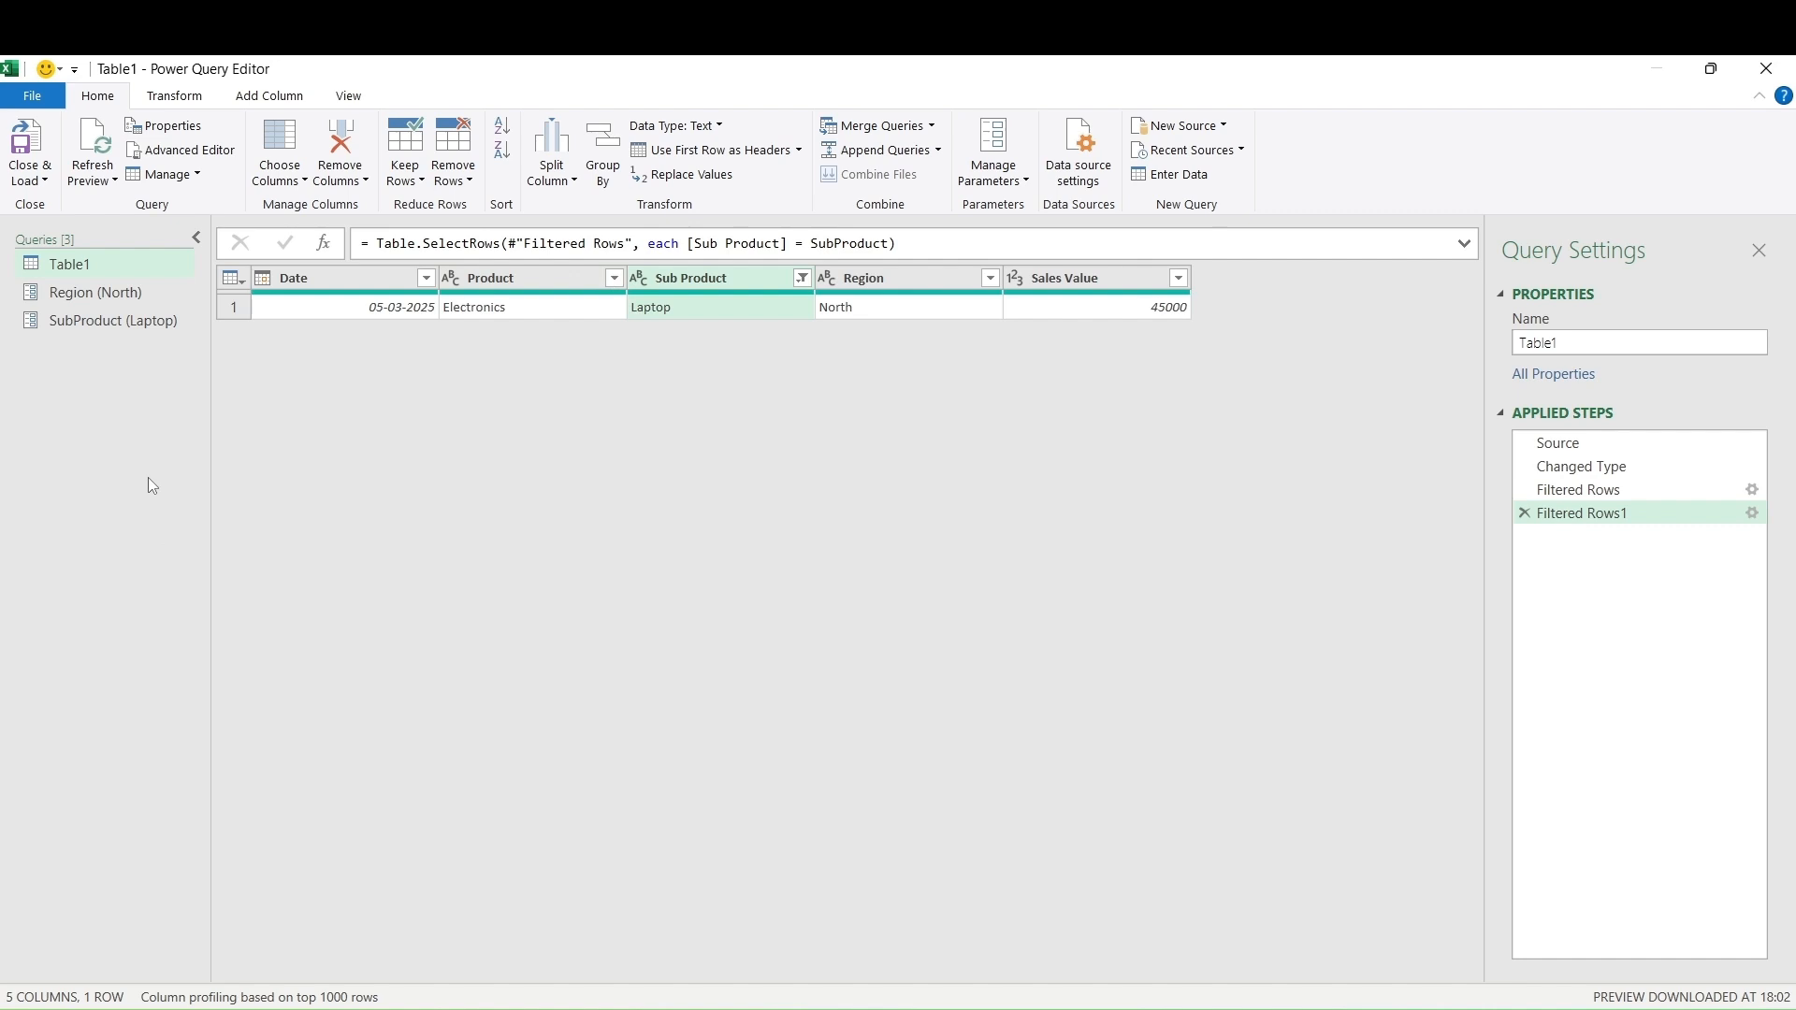
Change the Region parameter from North to East and refresh the preview to show the East Laptop row
click(1007, 182)
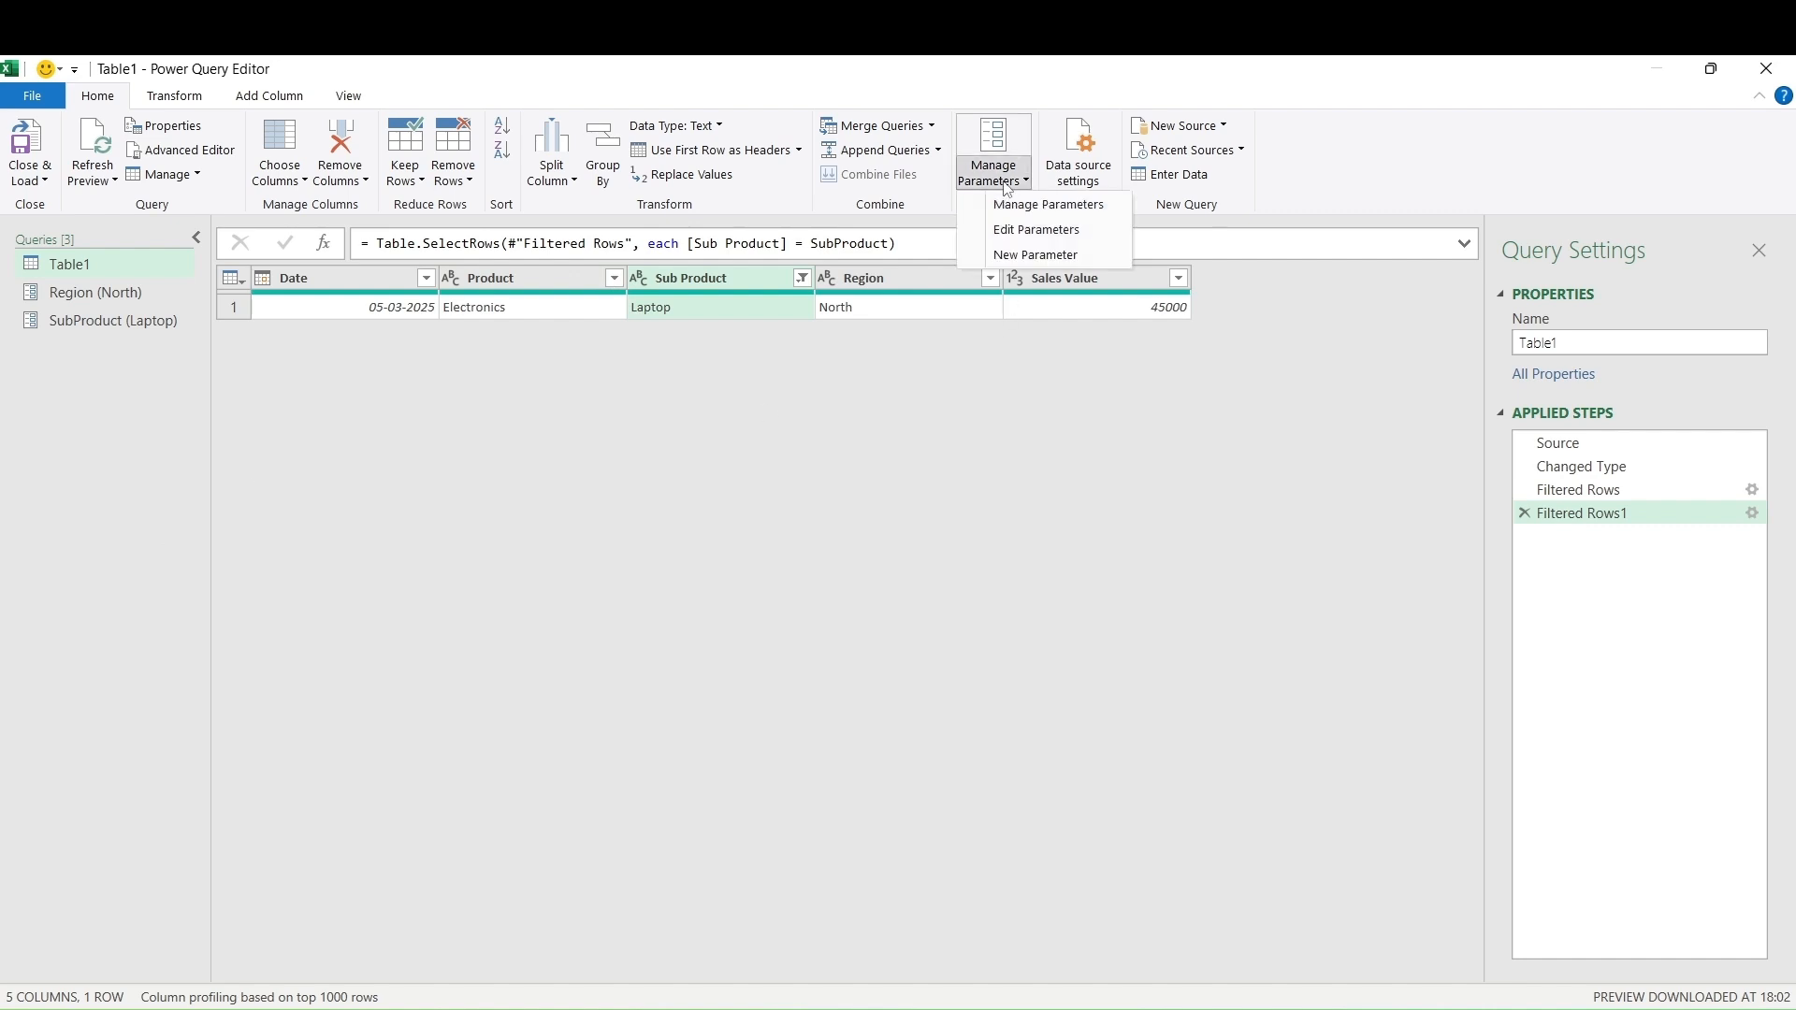
click(1013, 233)
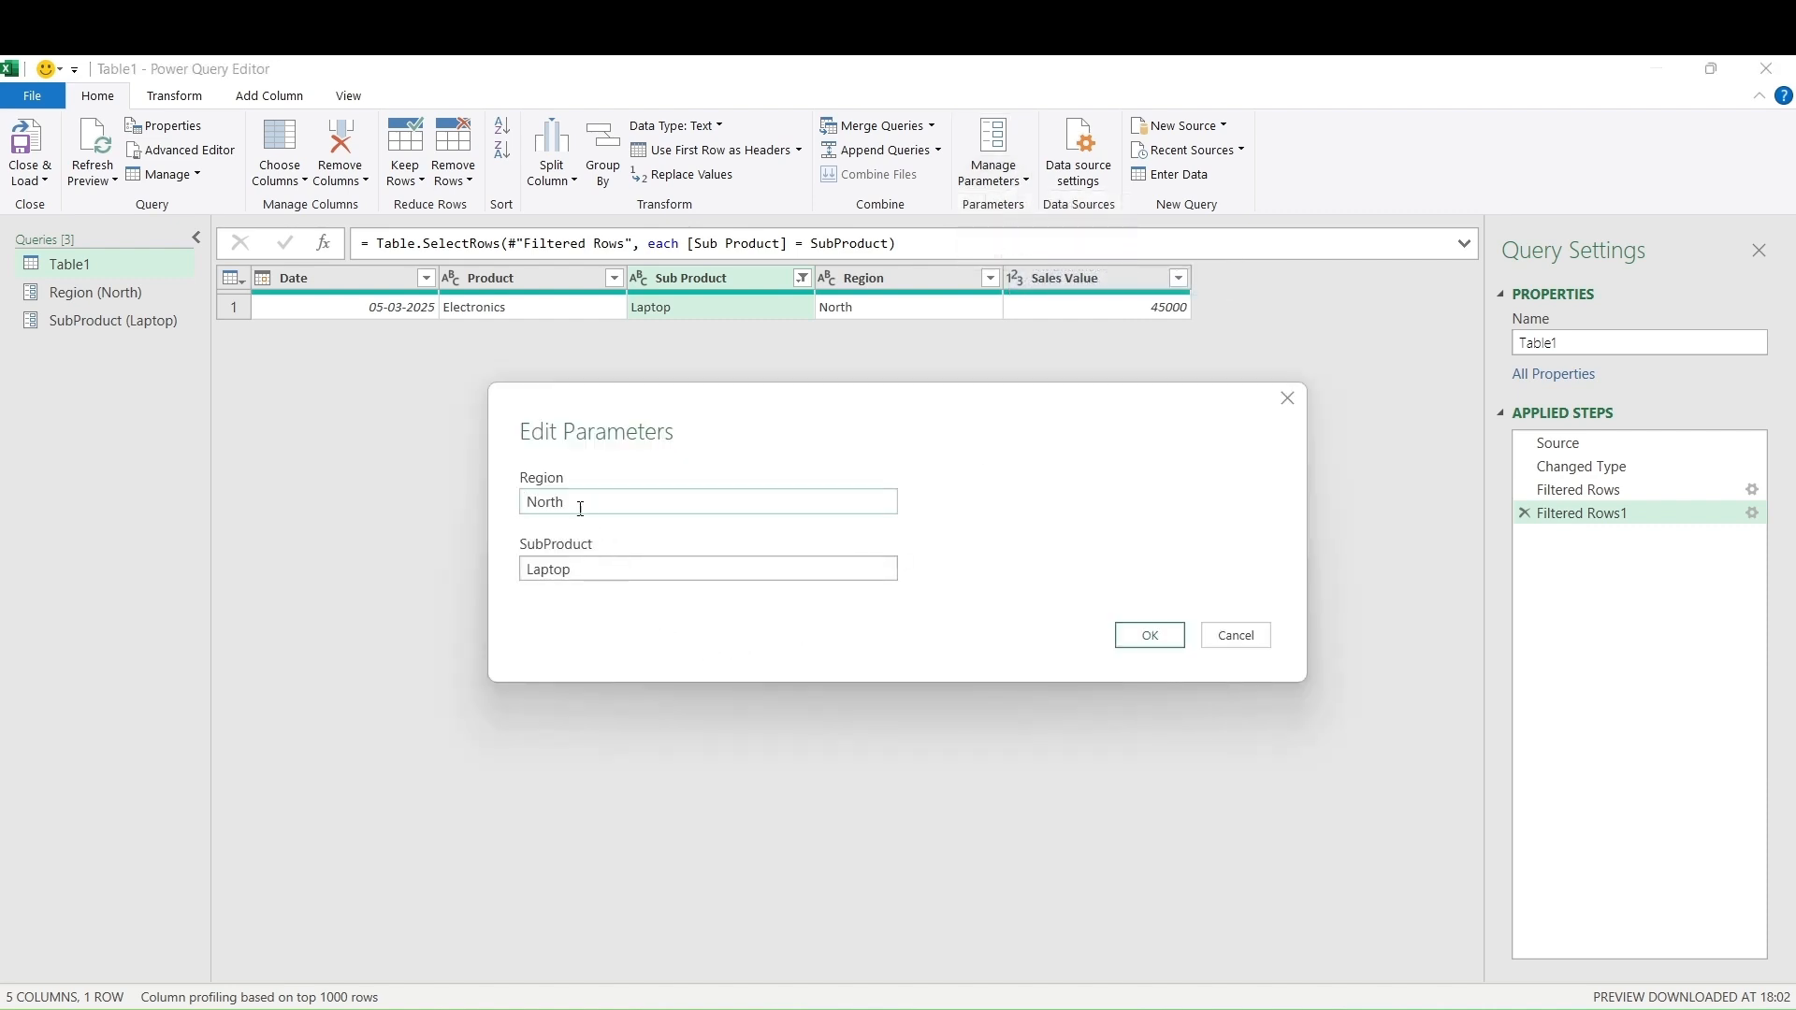
drag(577, 506, 501, 515)
text(East)
click(1141, 639)
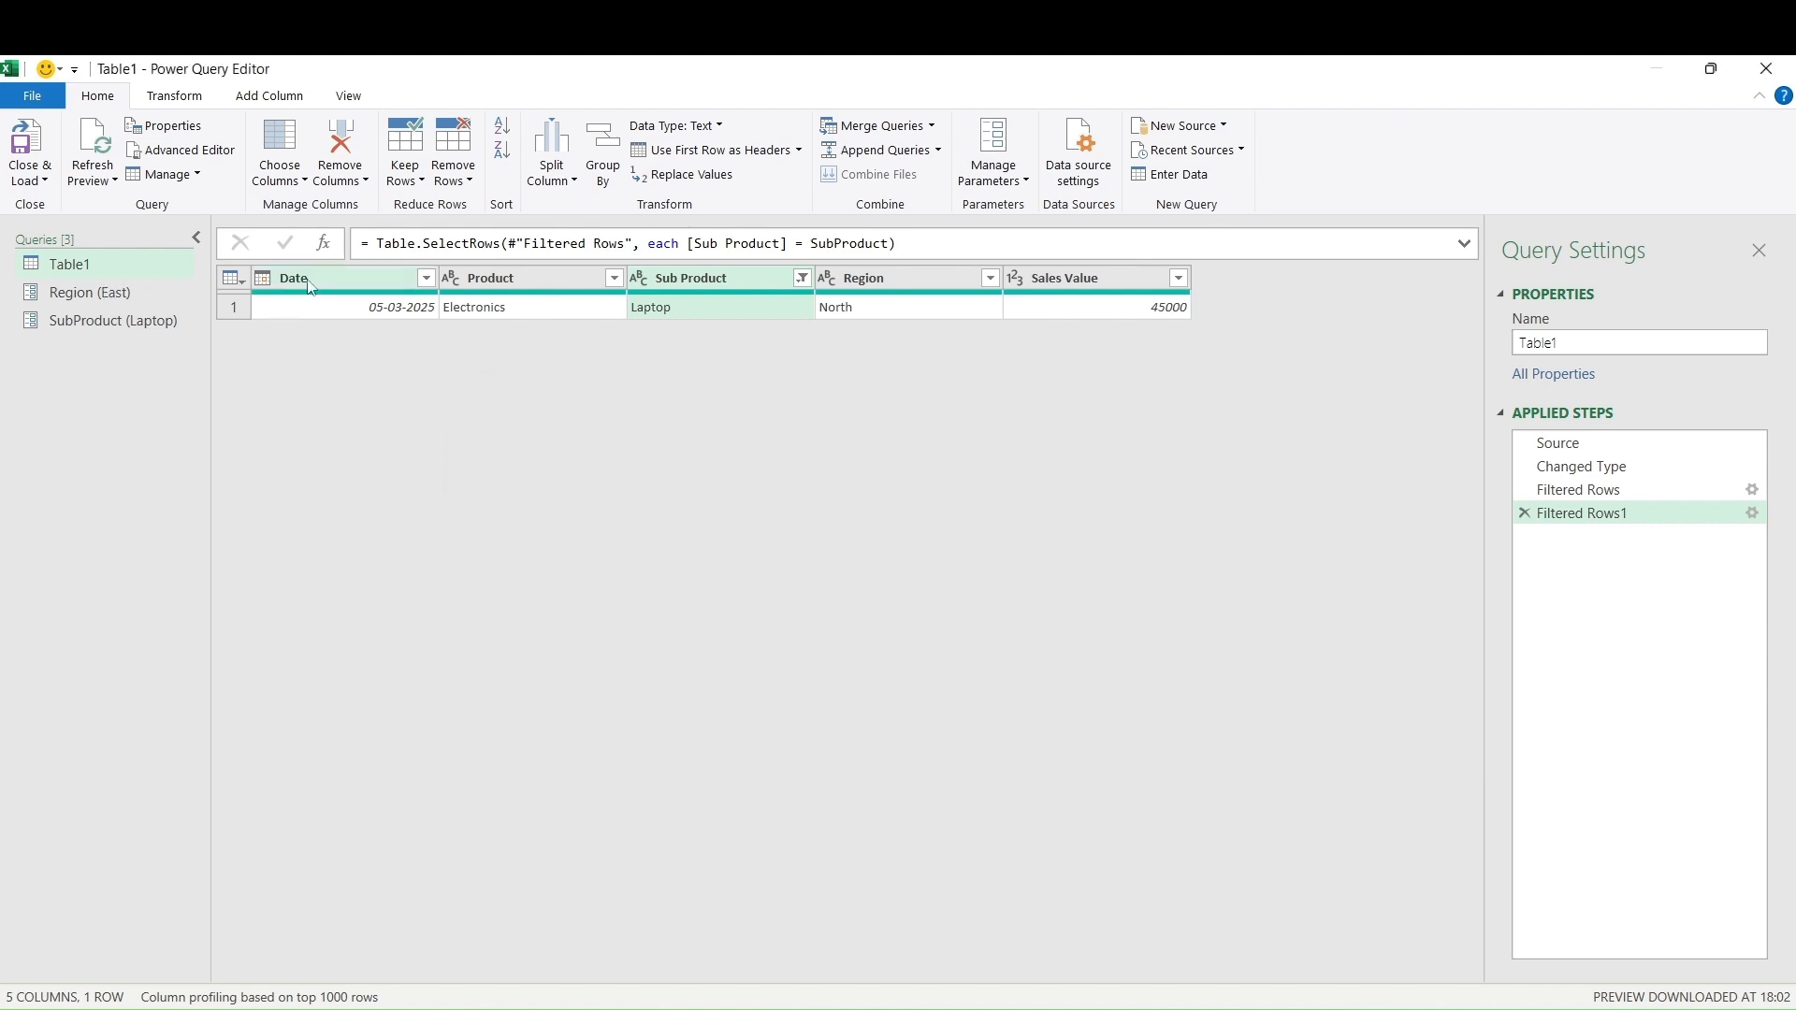
click(103, 181)
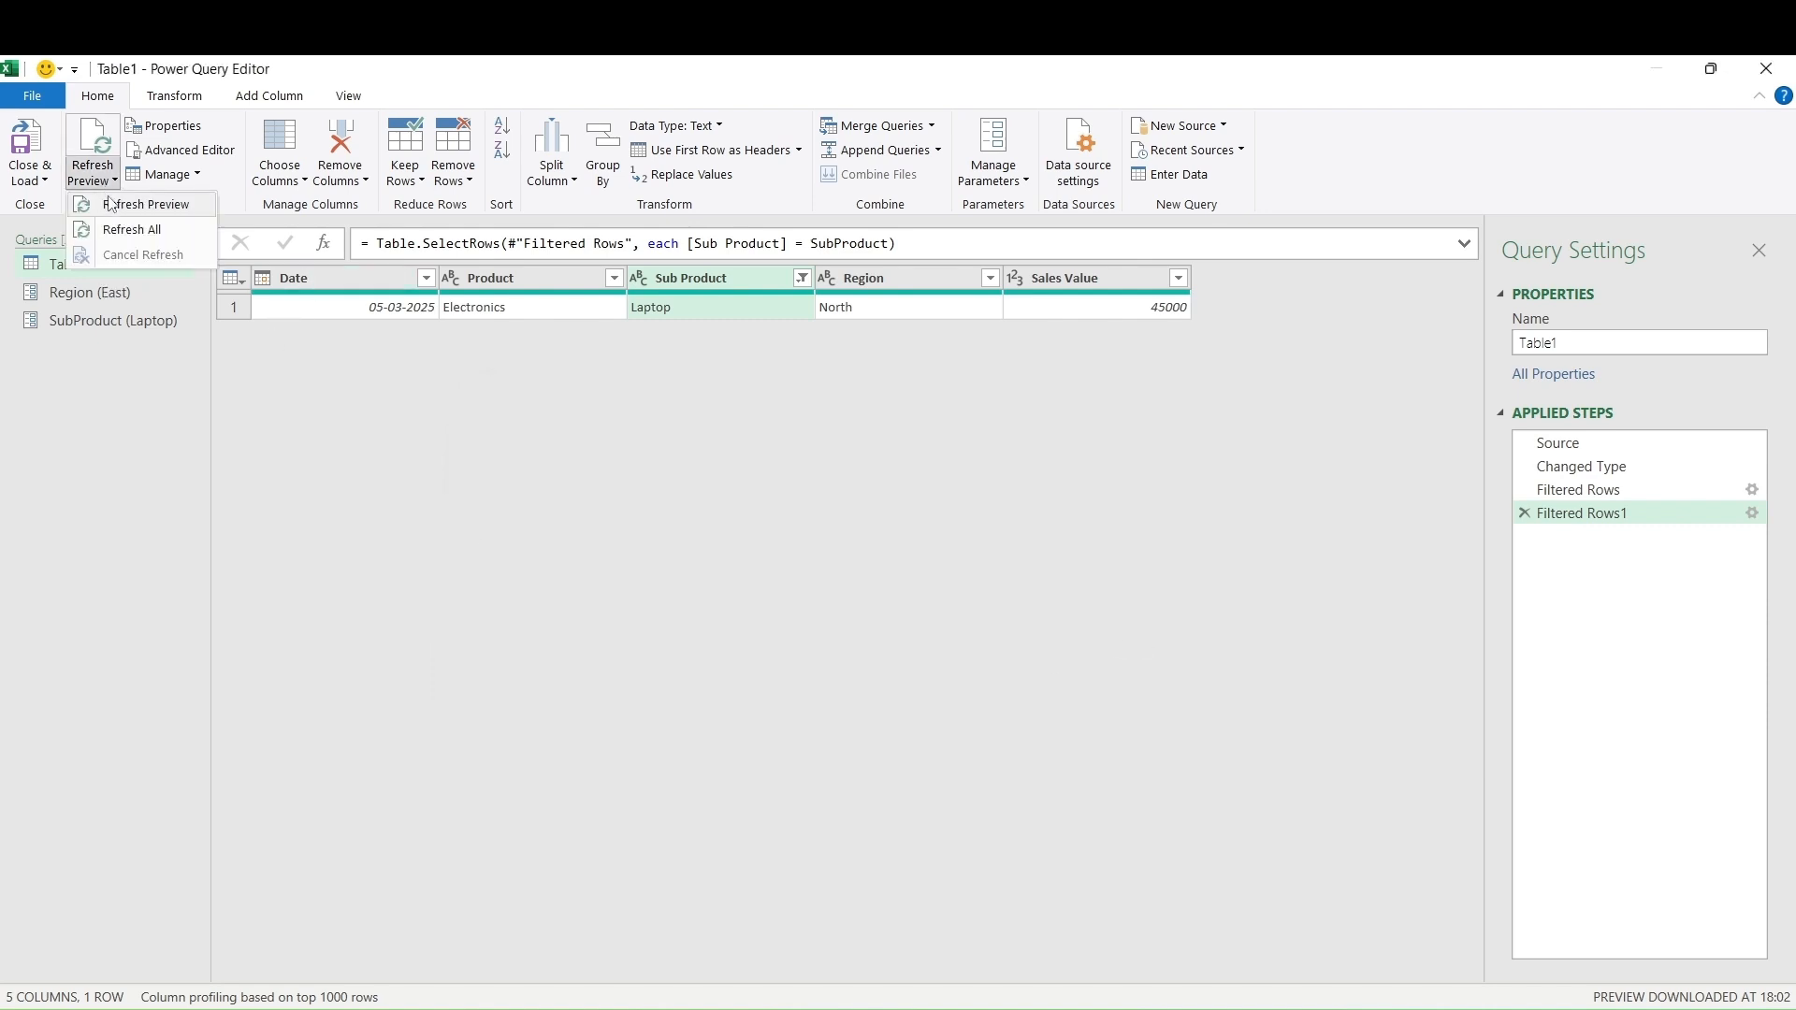
click(108, 200)
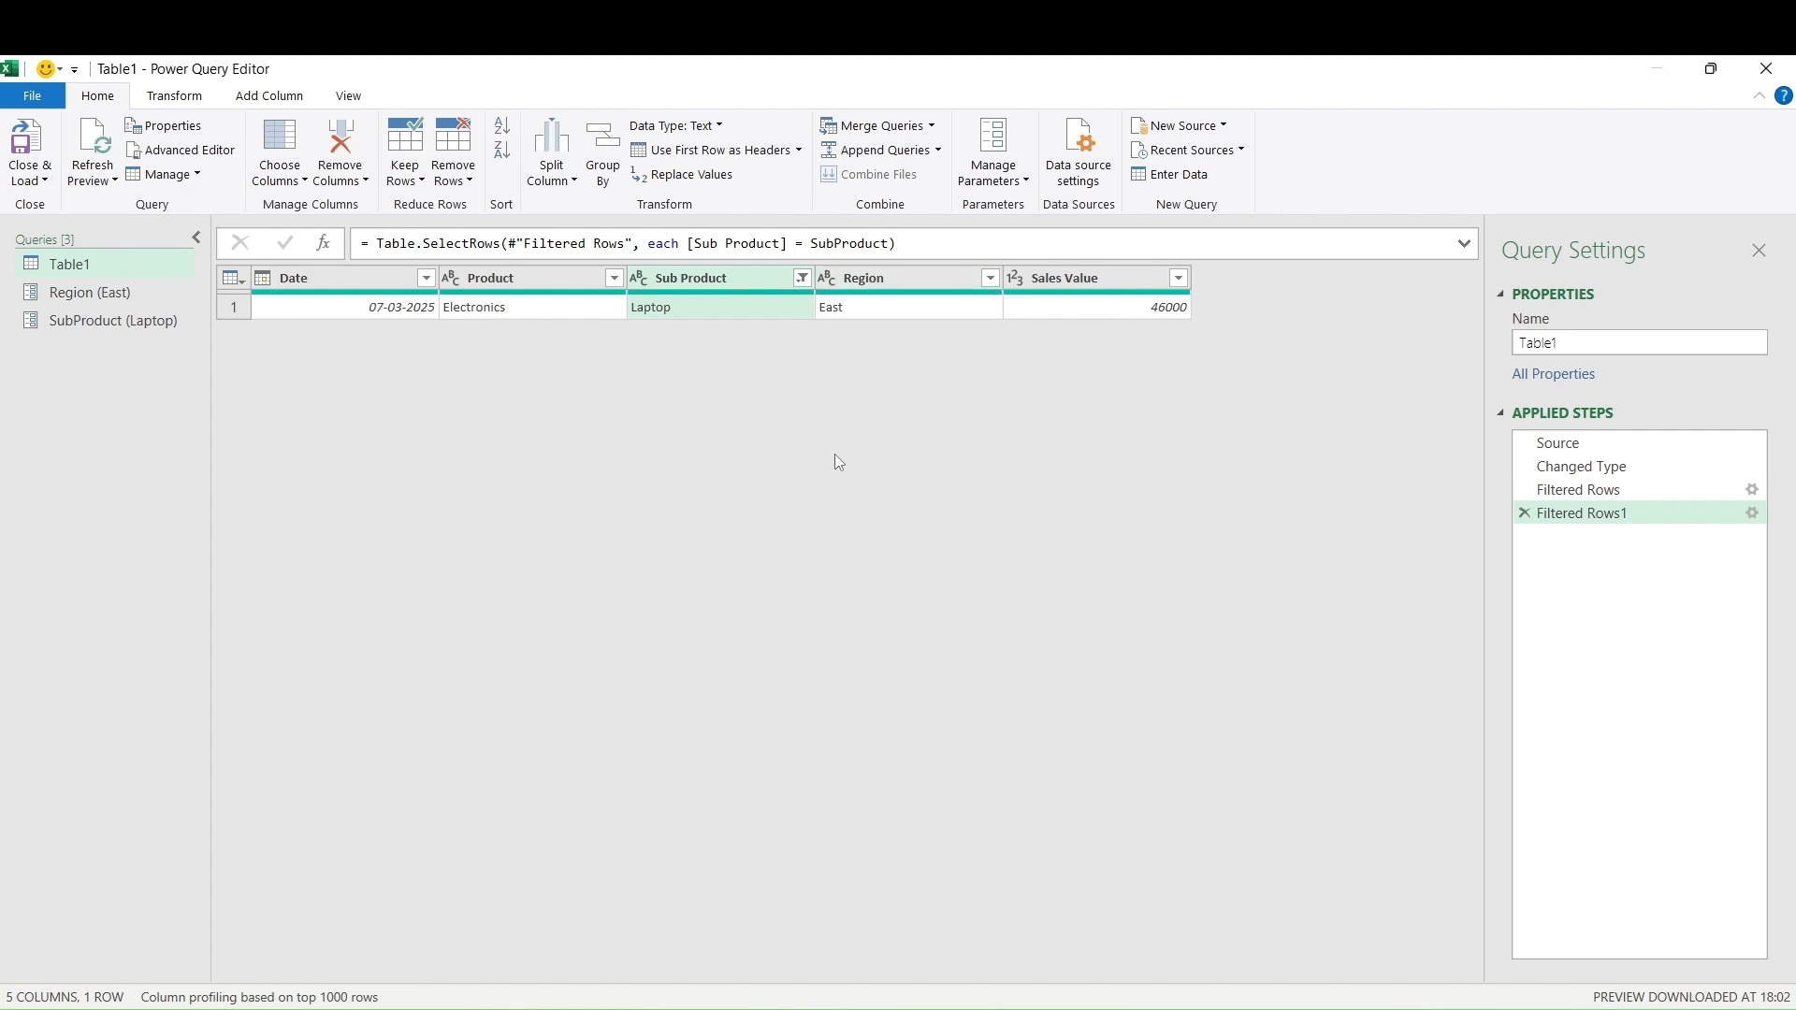
Change the SubProduct parameter from Laptop to Smartphone and refresh the preview
click(994, 181)
click(1003, 237)
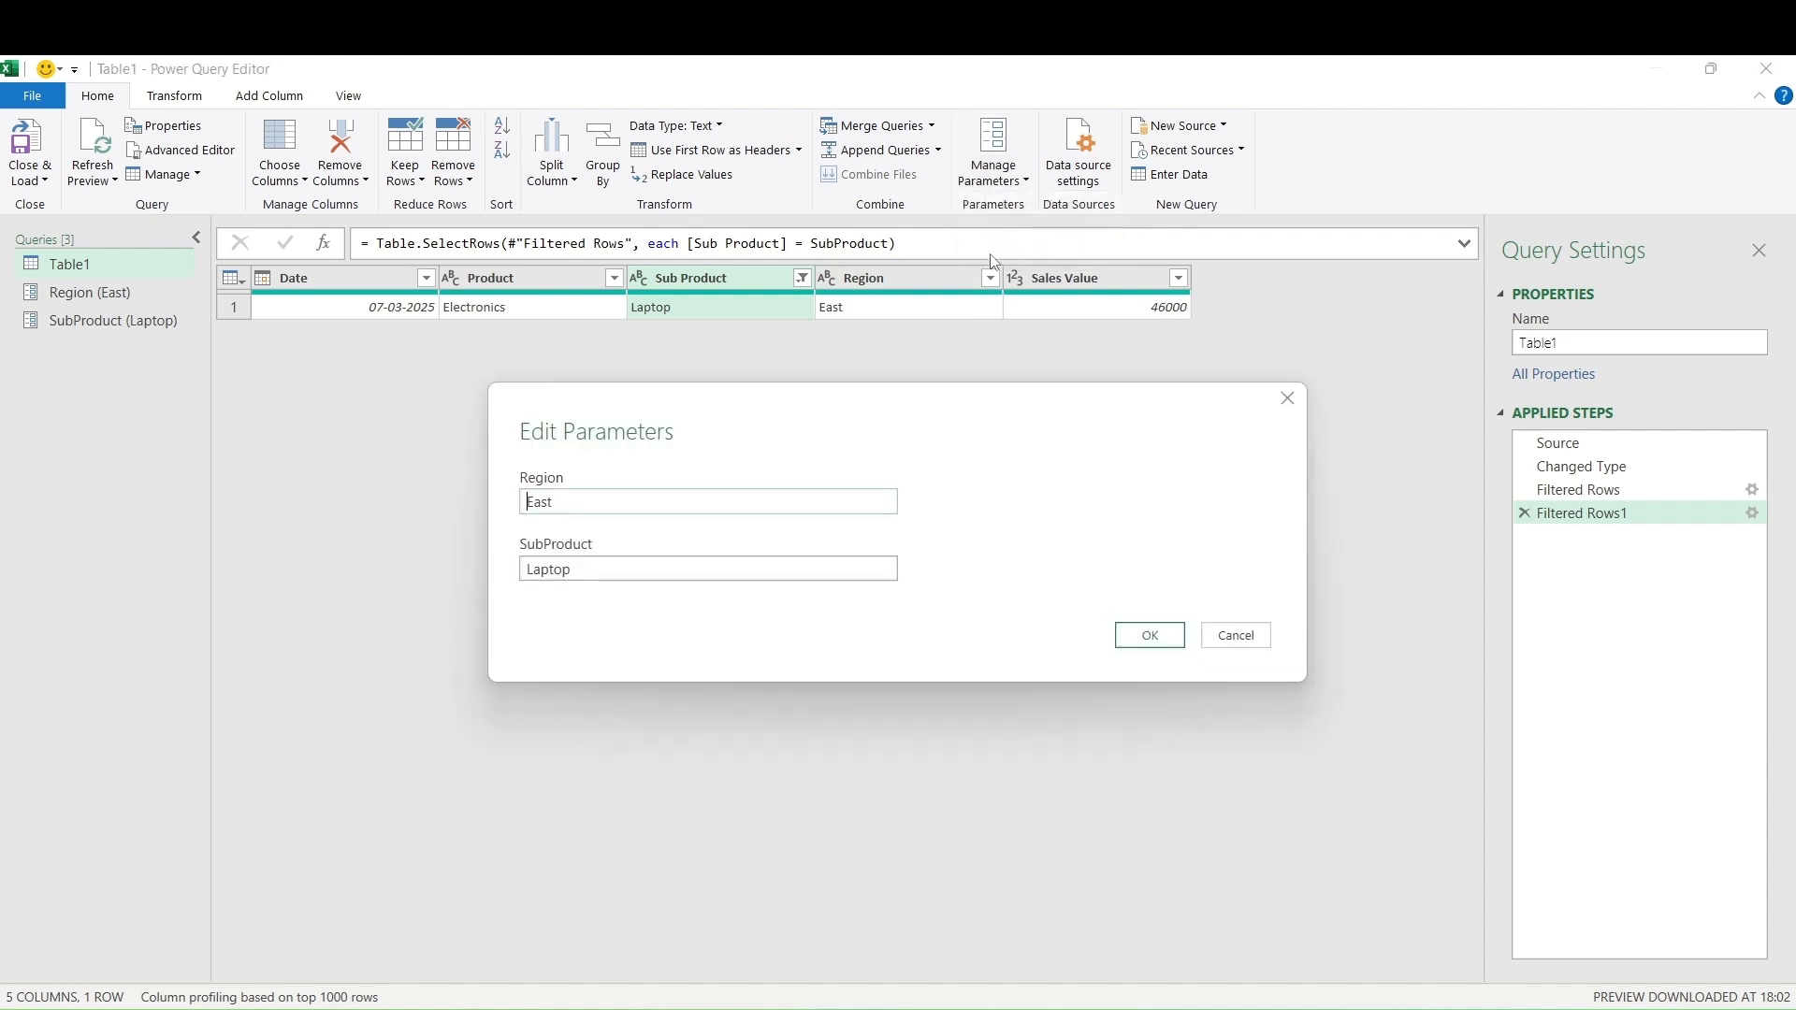
click(584, 570)
drag(584, 571, 502, 572)
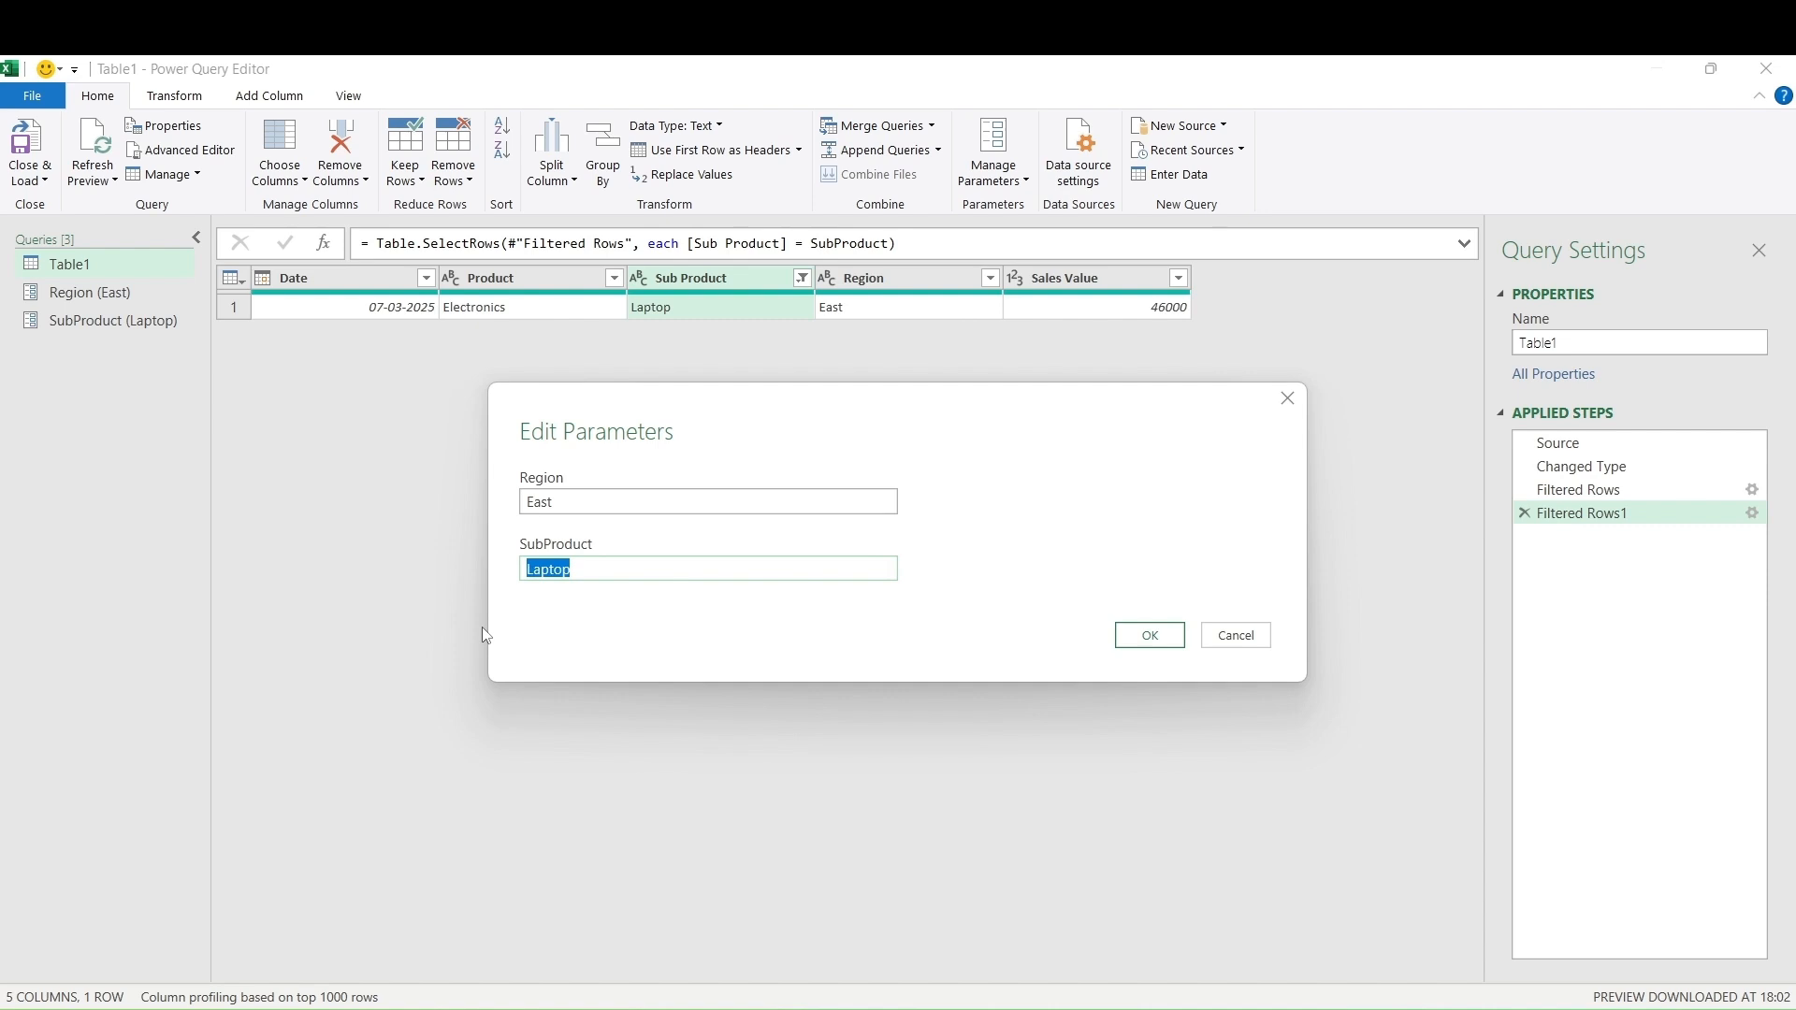
text(t)
text(mart)
text(pho)
text(ne)
click(1132, 642)
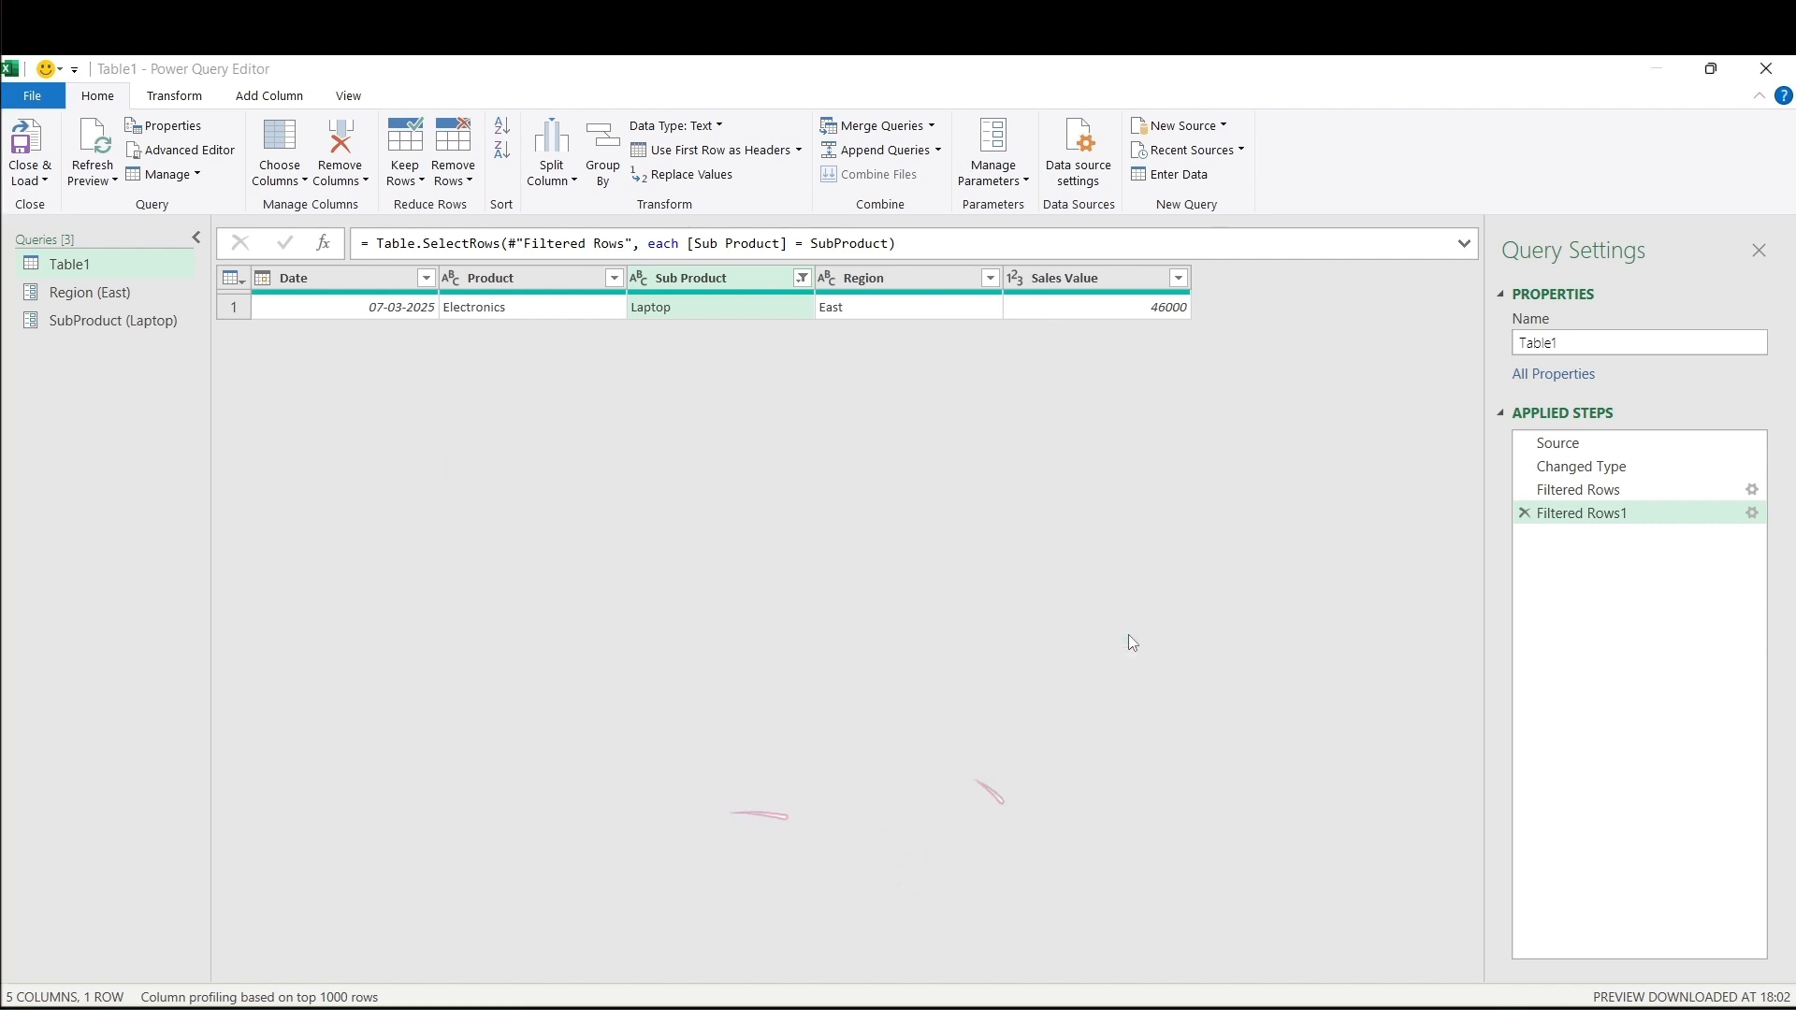
click(94, 180)
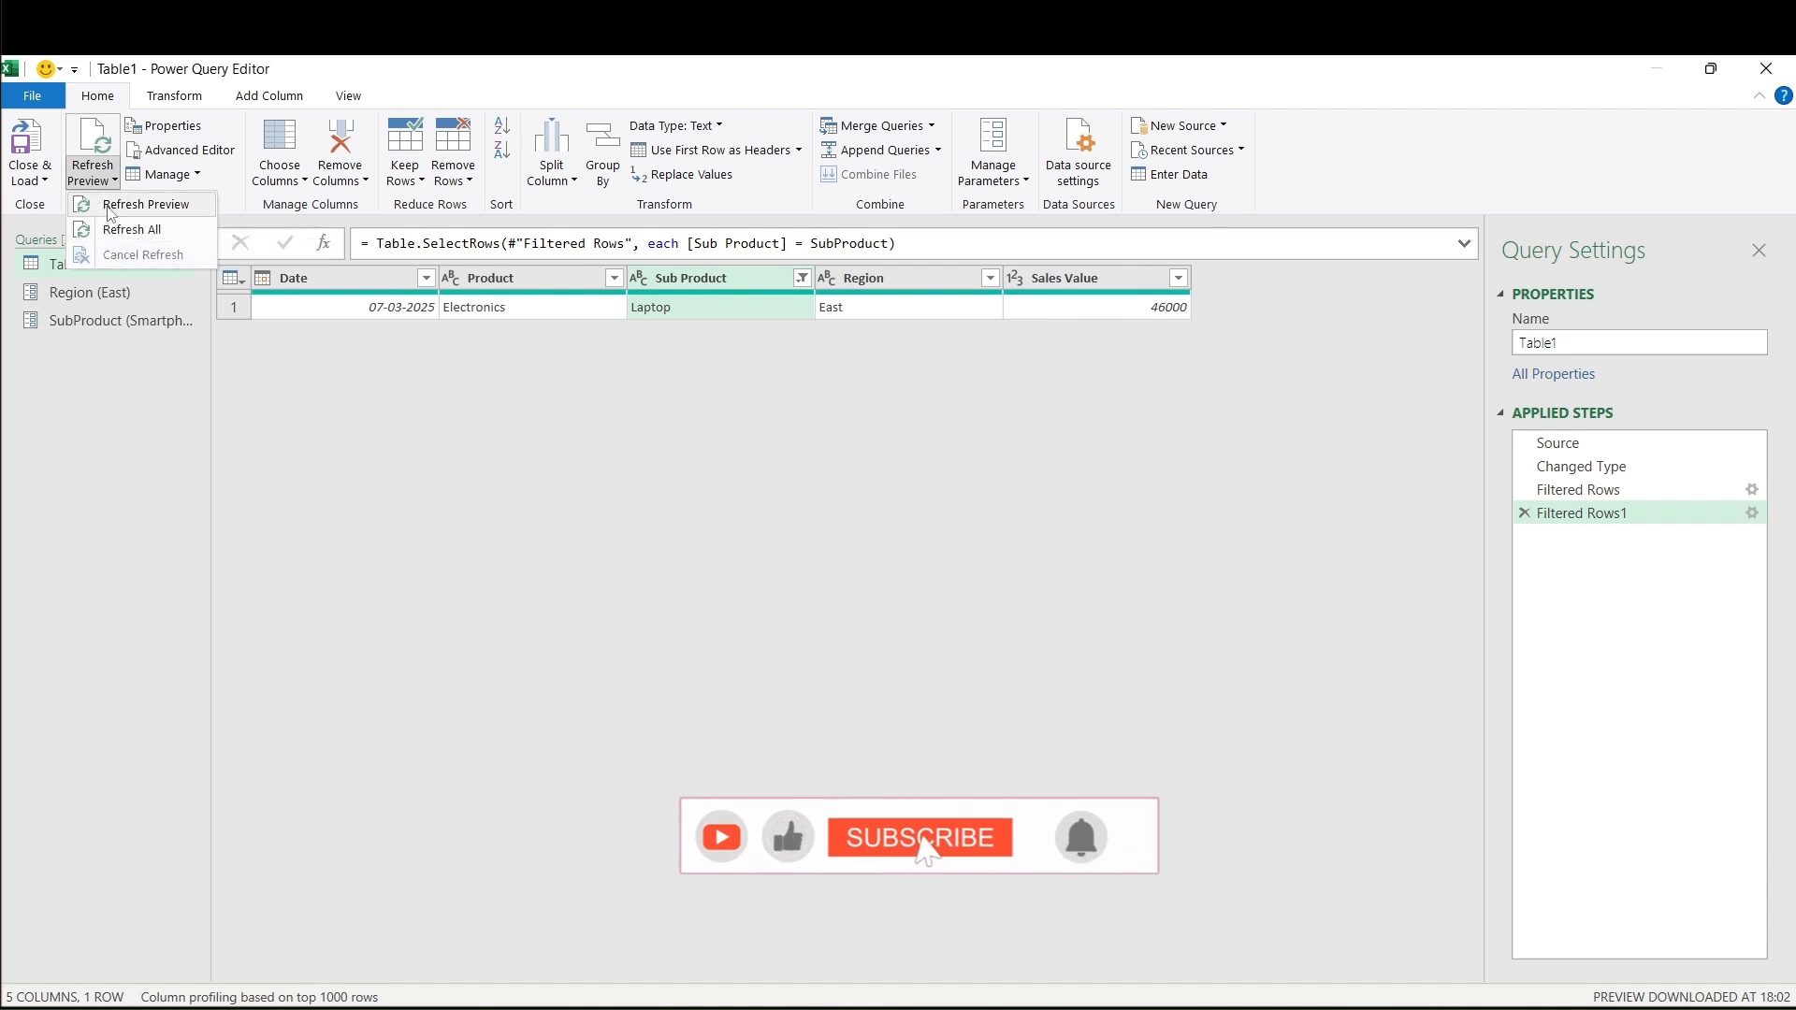
click(105, 206)
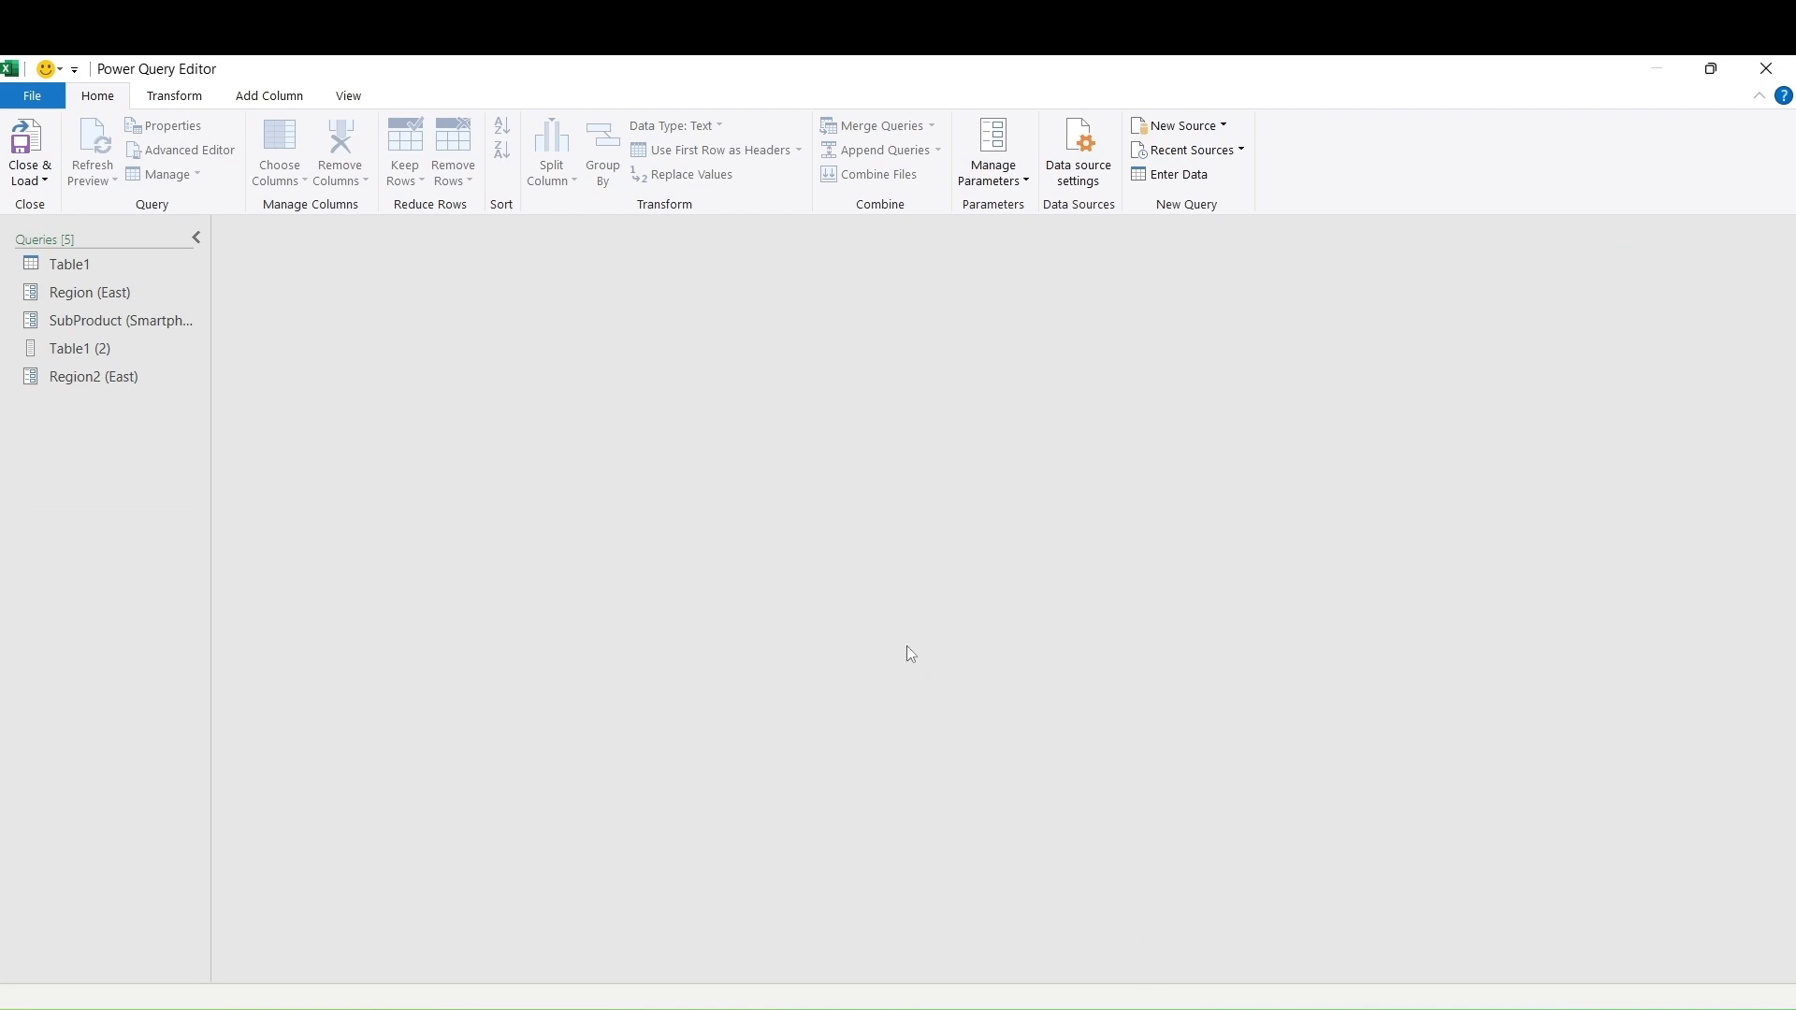
From Table1, start a new Text parameter SubProduct1 with suggested values set to List of values
click(99, 262)
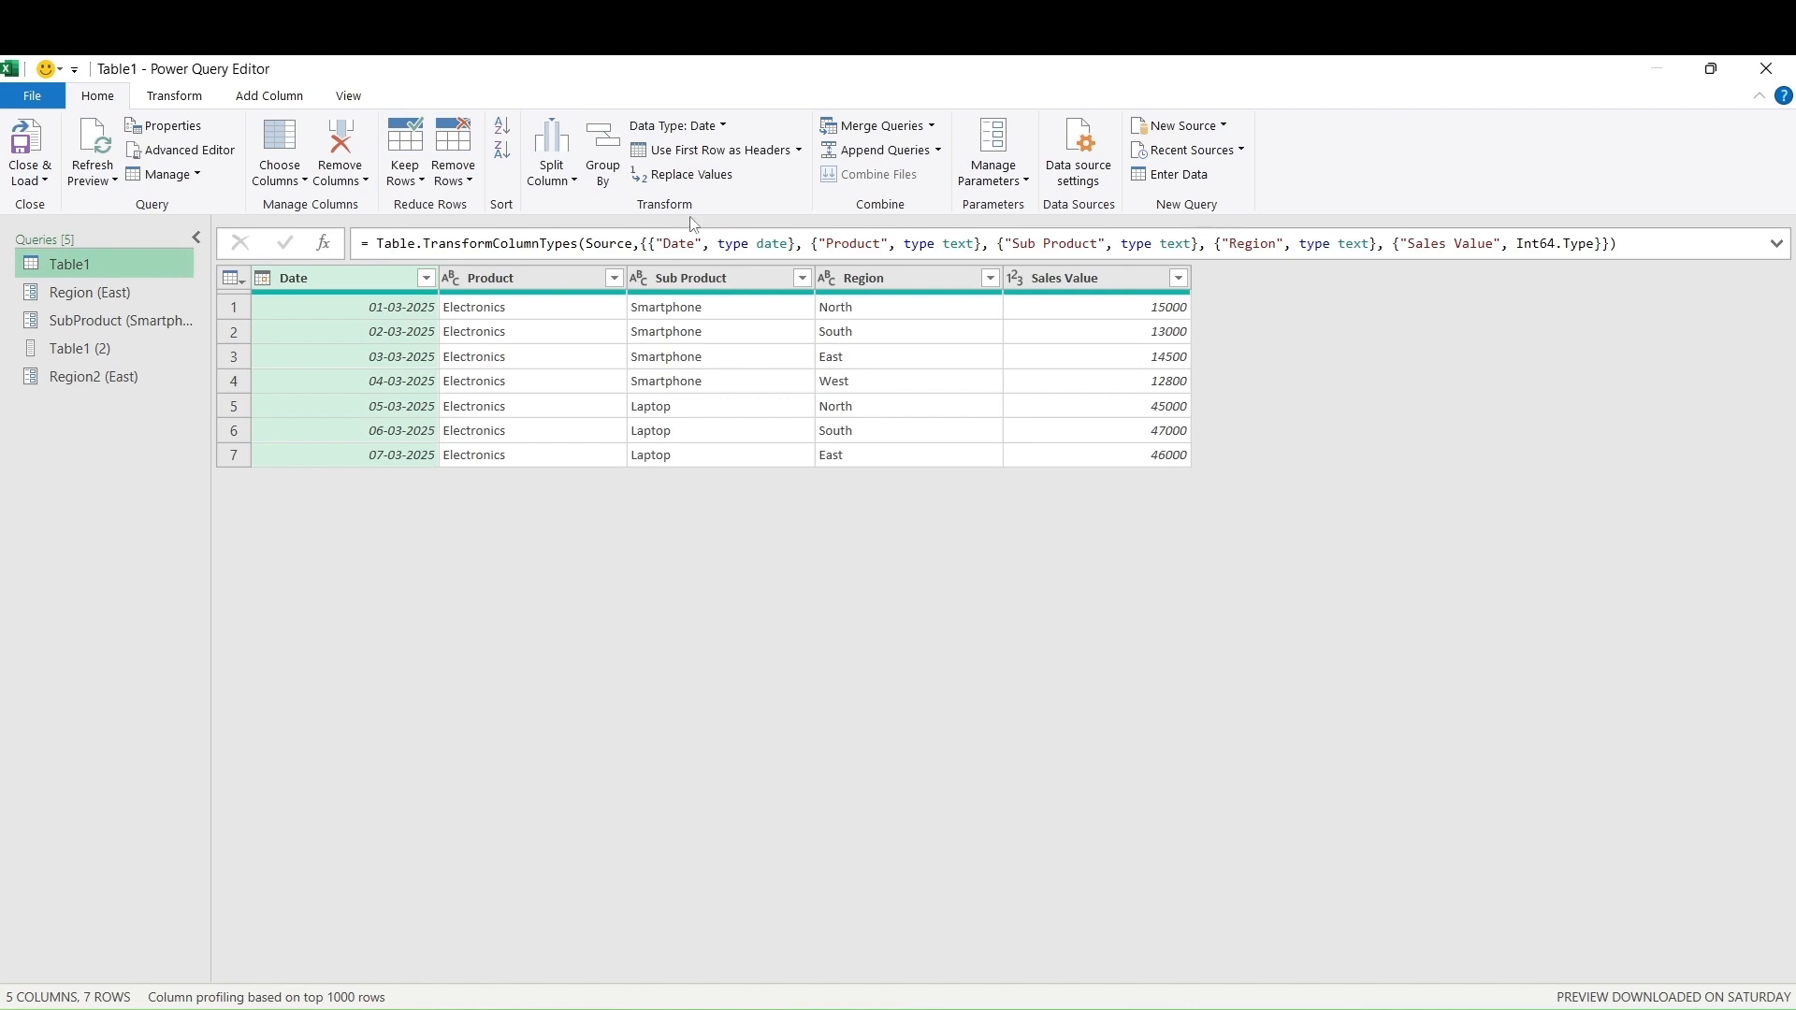
click(1026, 181)
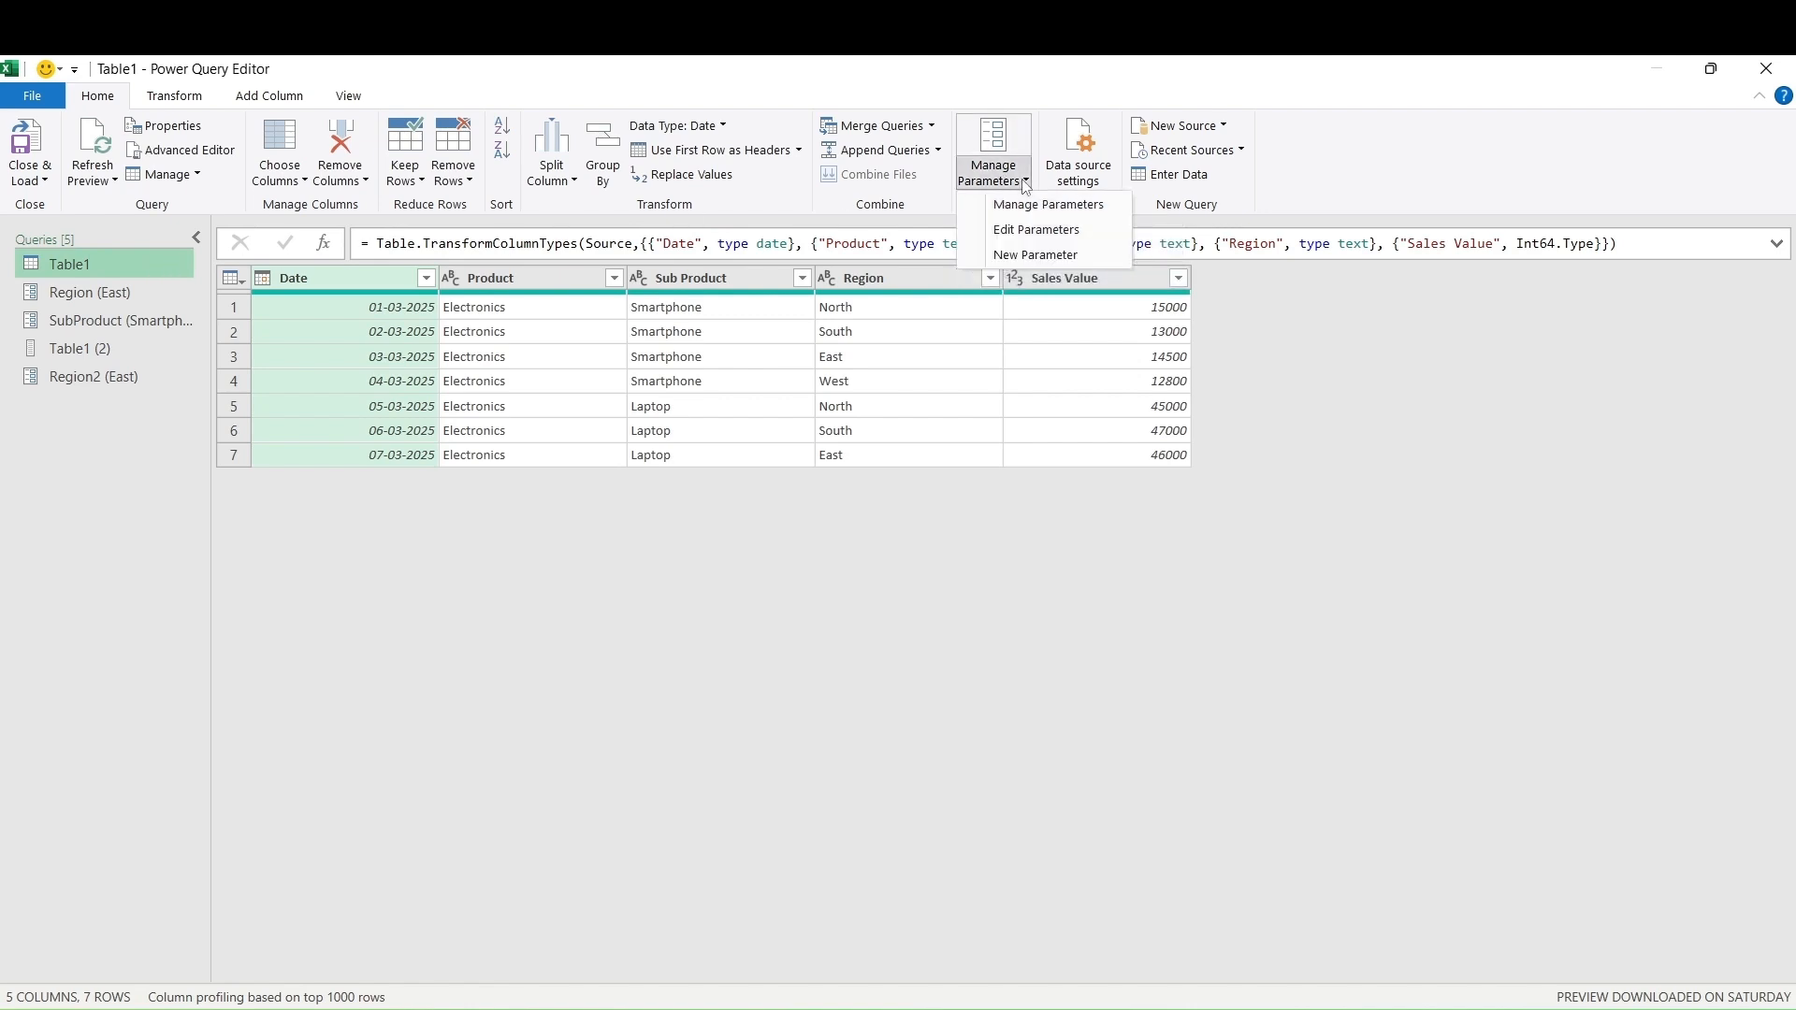
click(1029, 256)
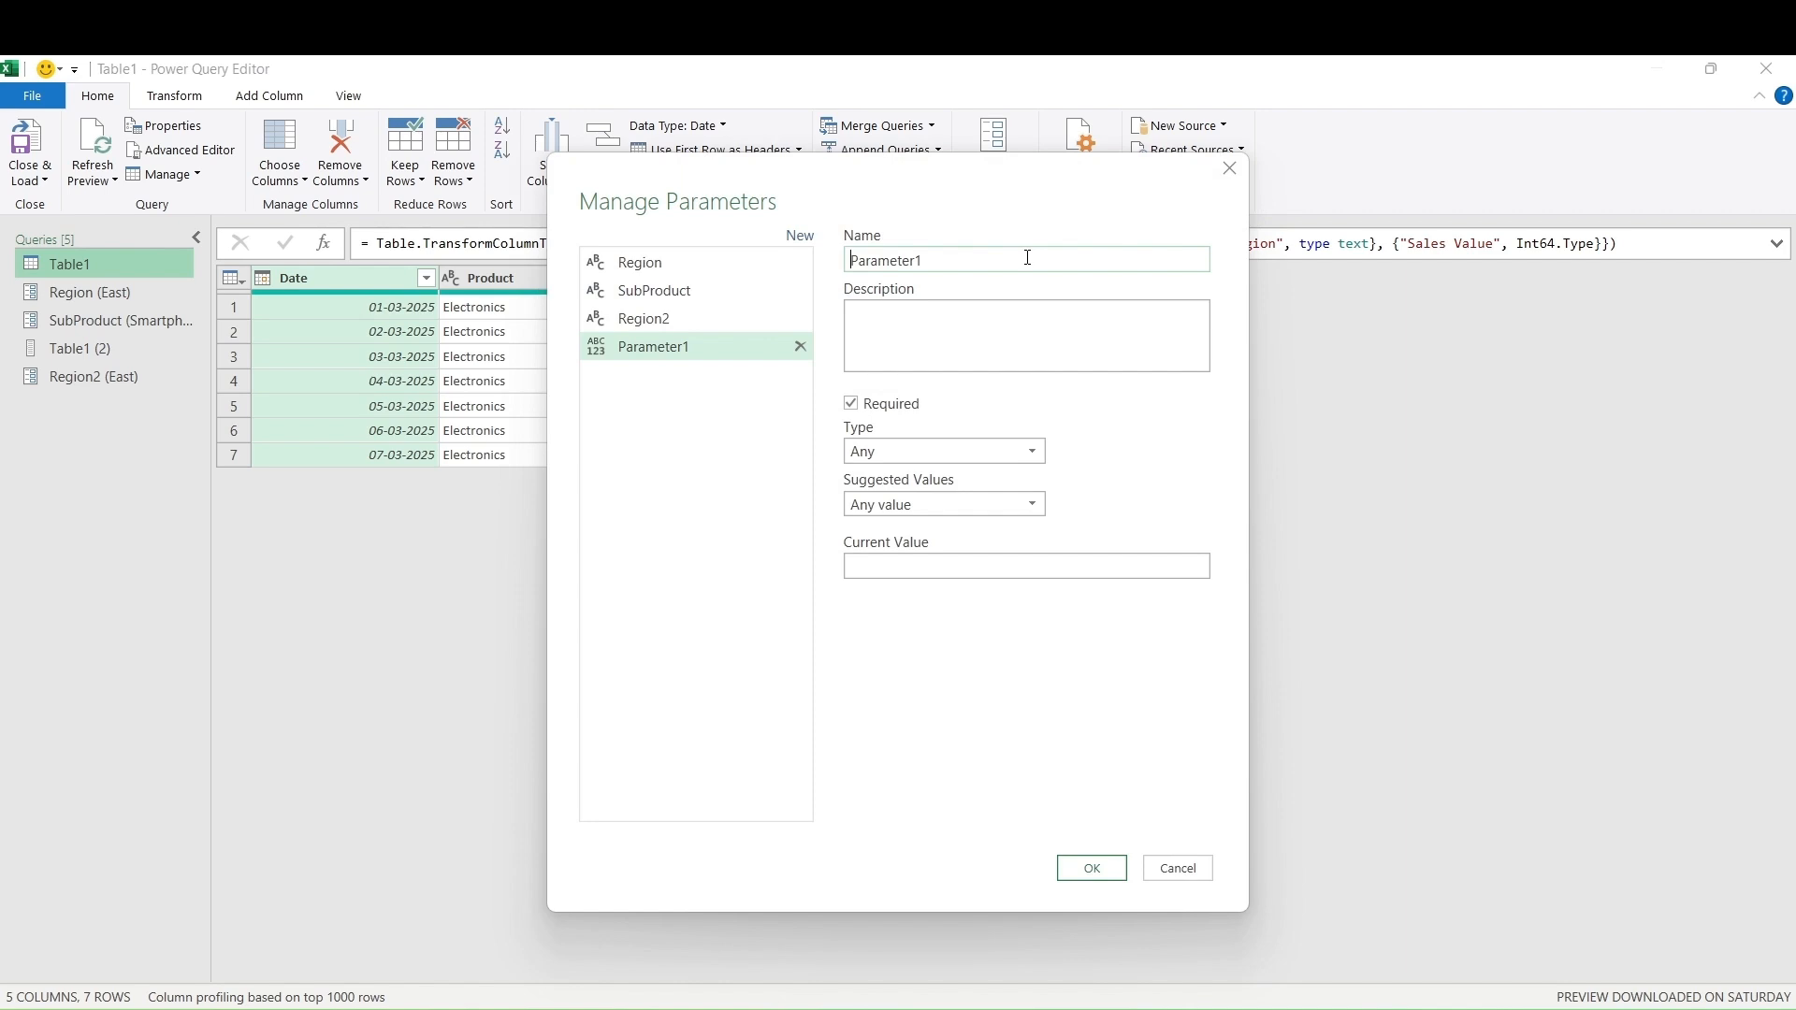
text(SubProduct)
drag(933, 260, 833, 265)
text(SubProduct)
click(1036, 455)
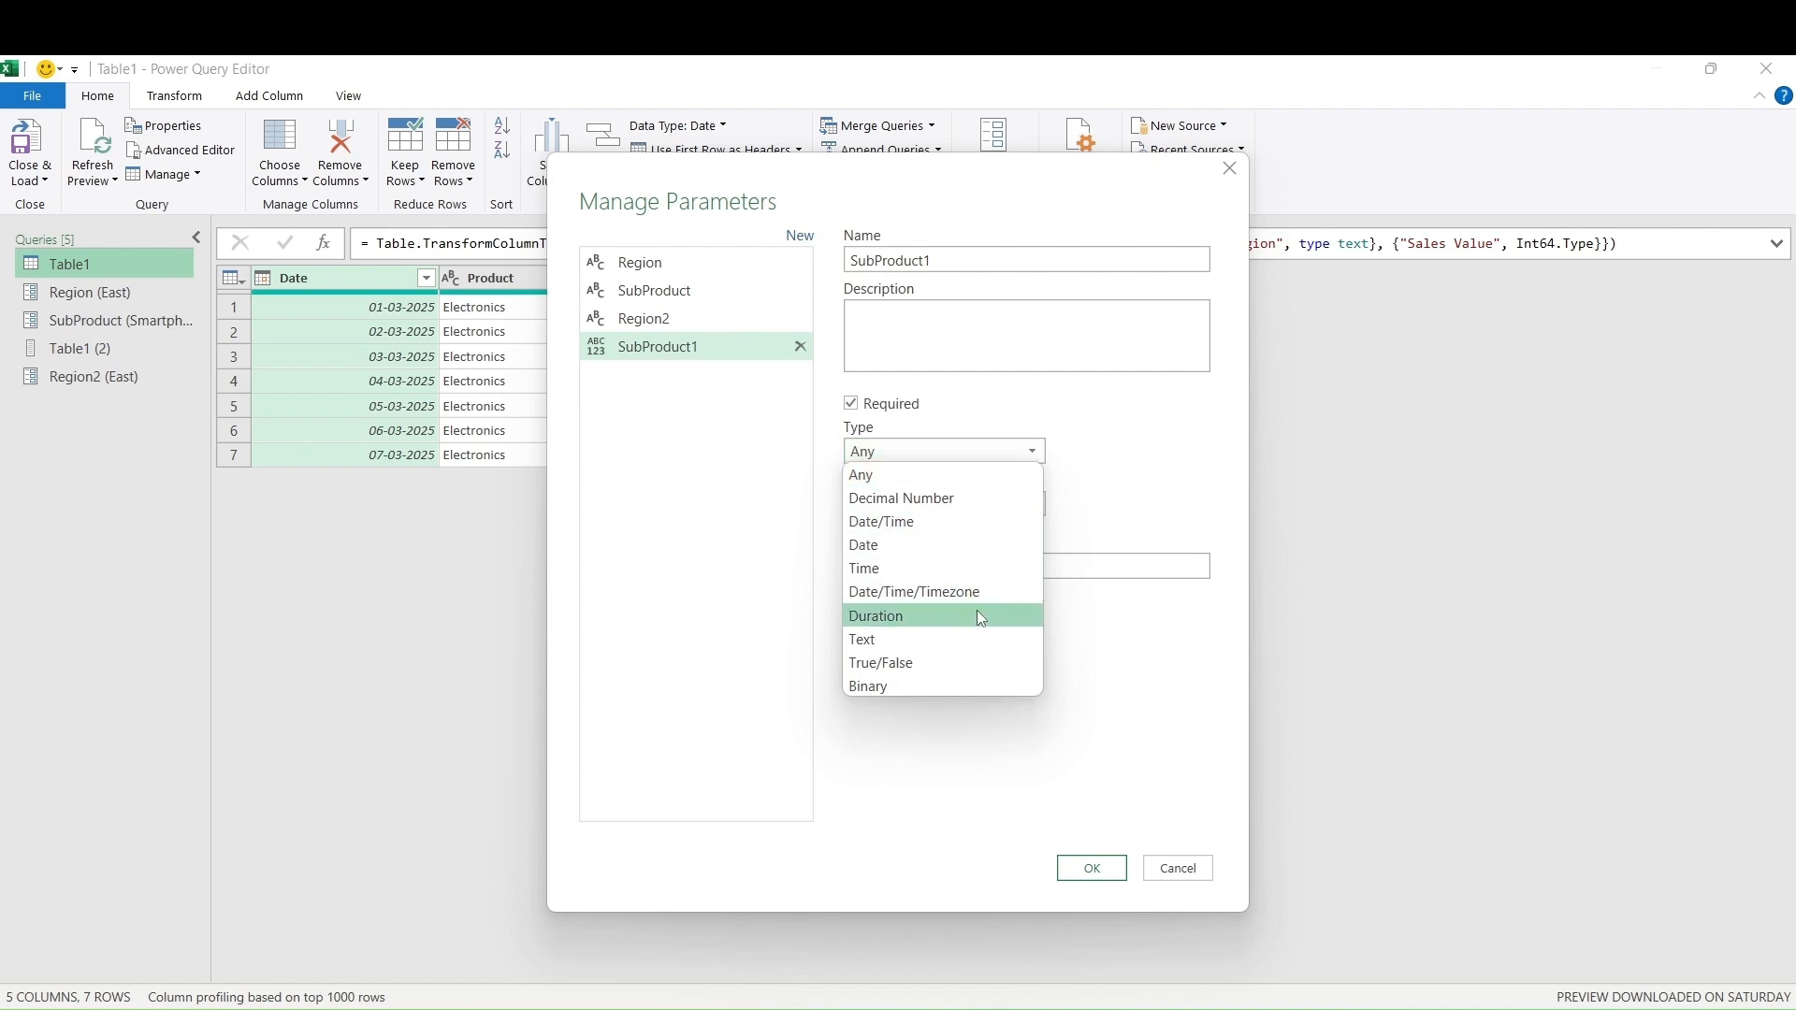
click(970, 639)
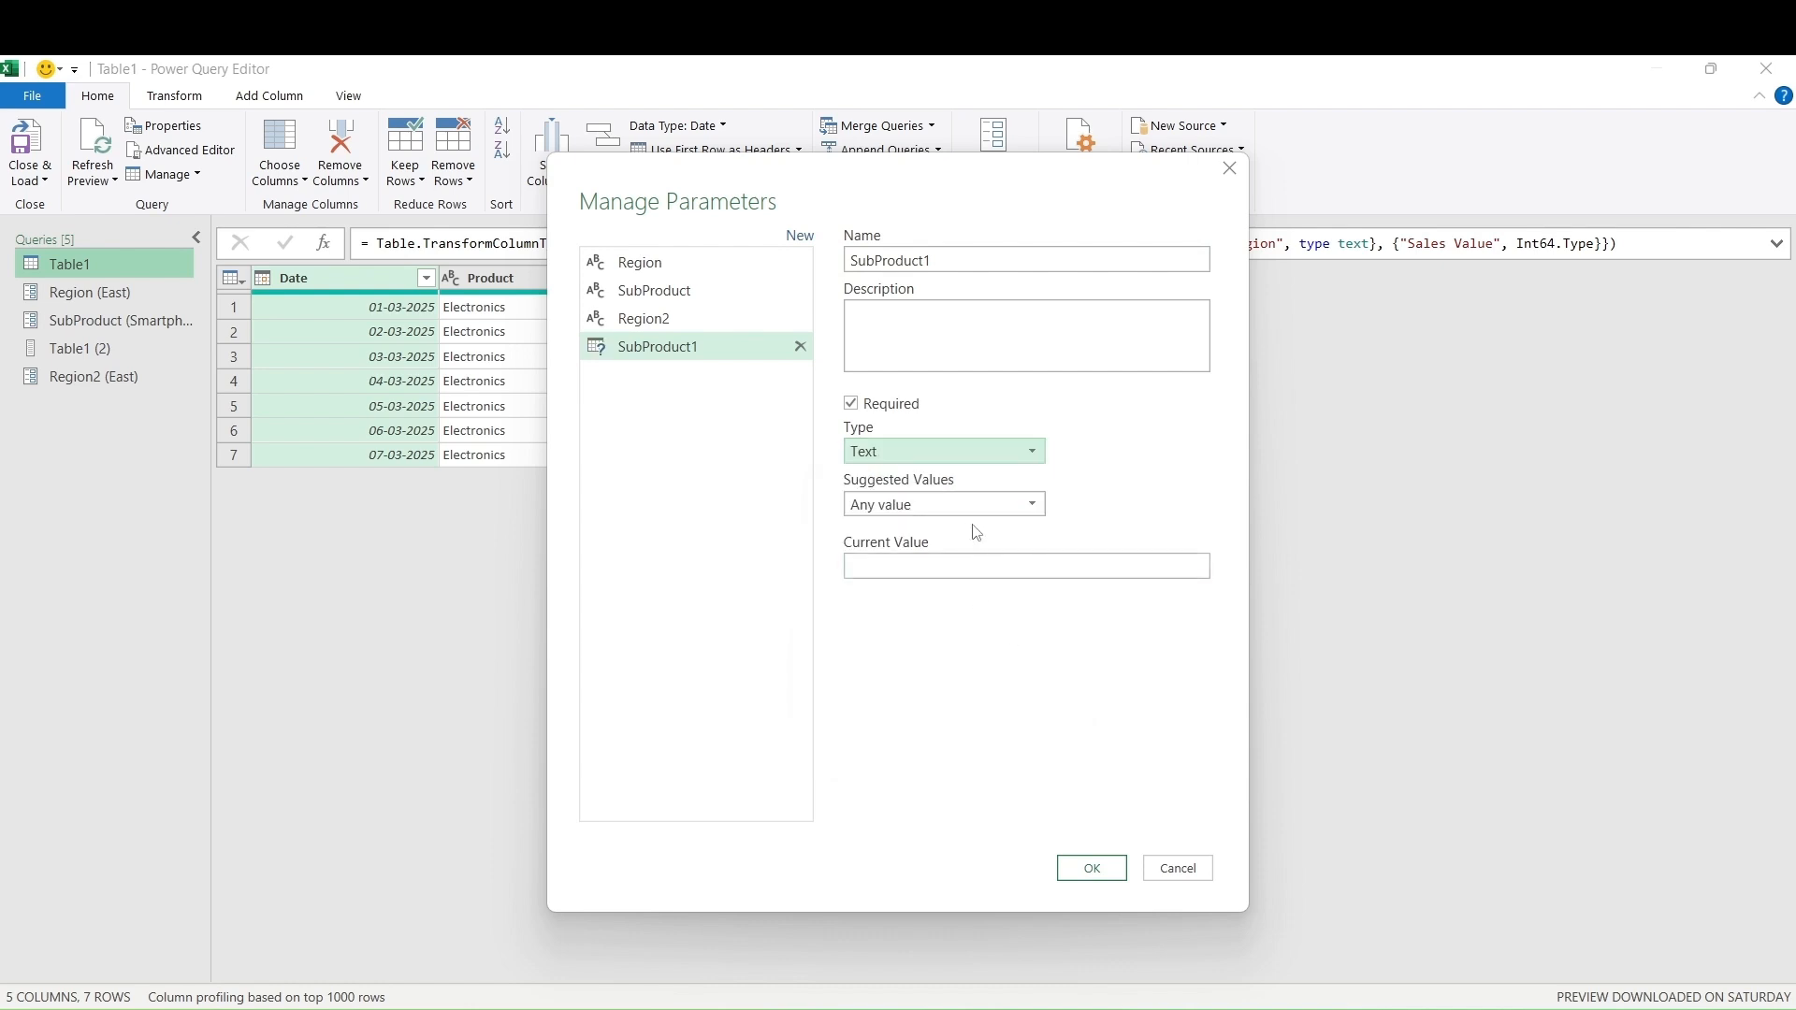
click(1030, 505)
click(1000, 552)
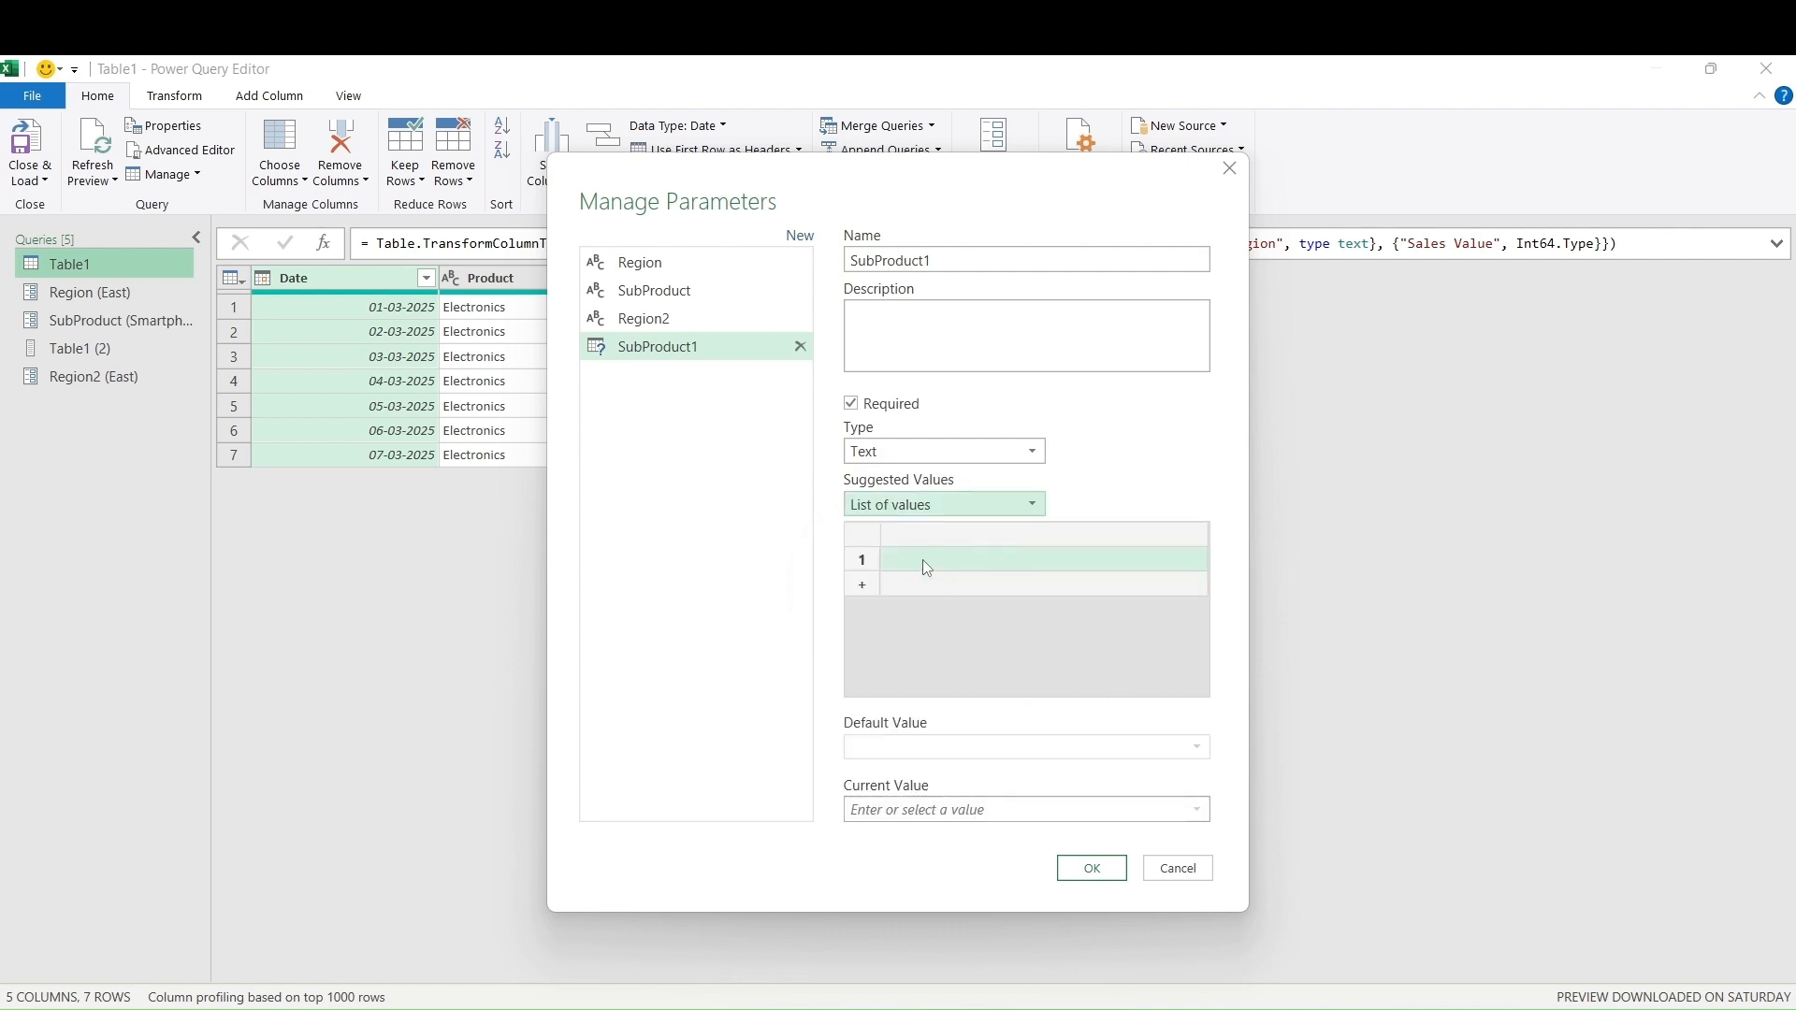
Enter Laptop and Smartphone as the suggested values
click(914, 561)
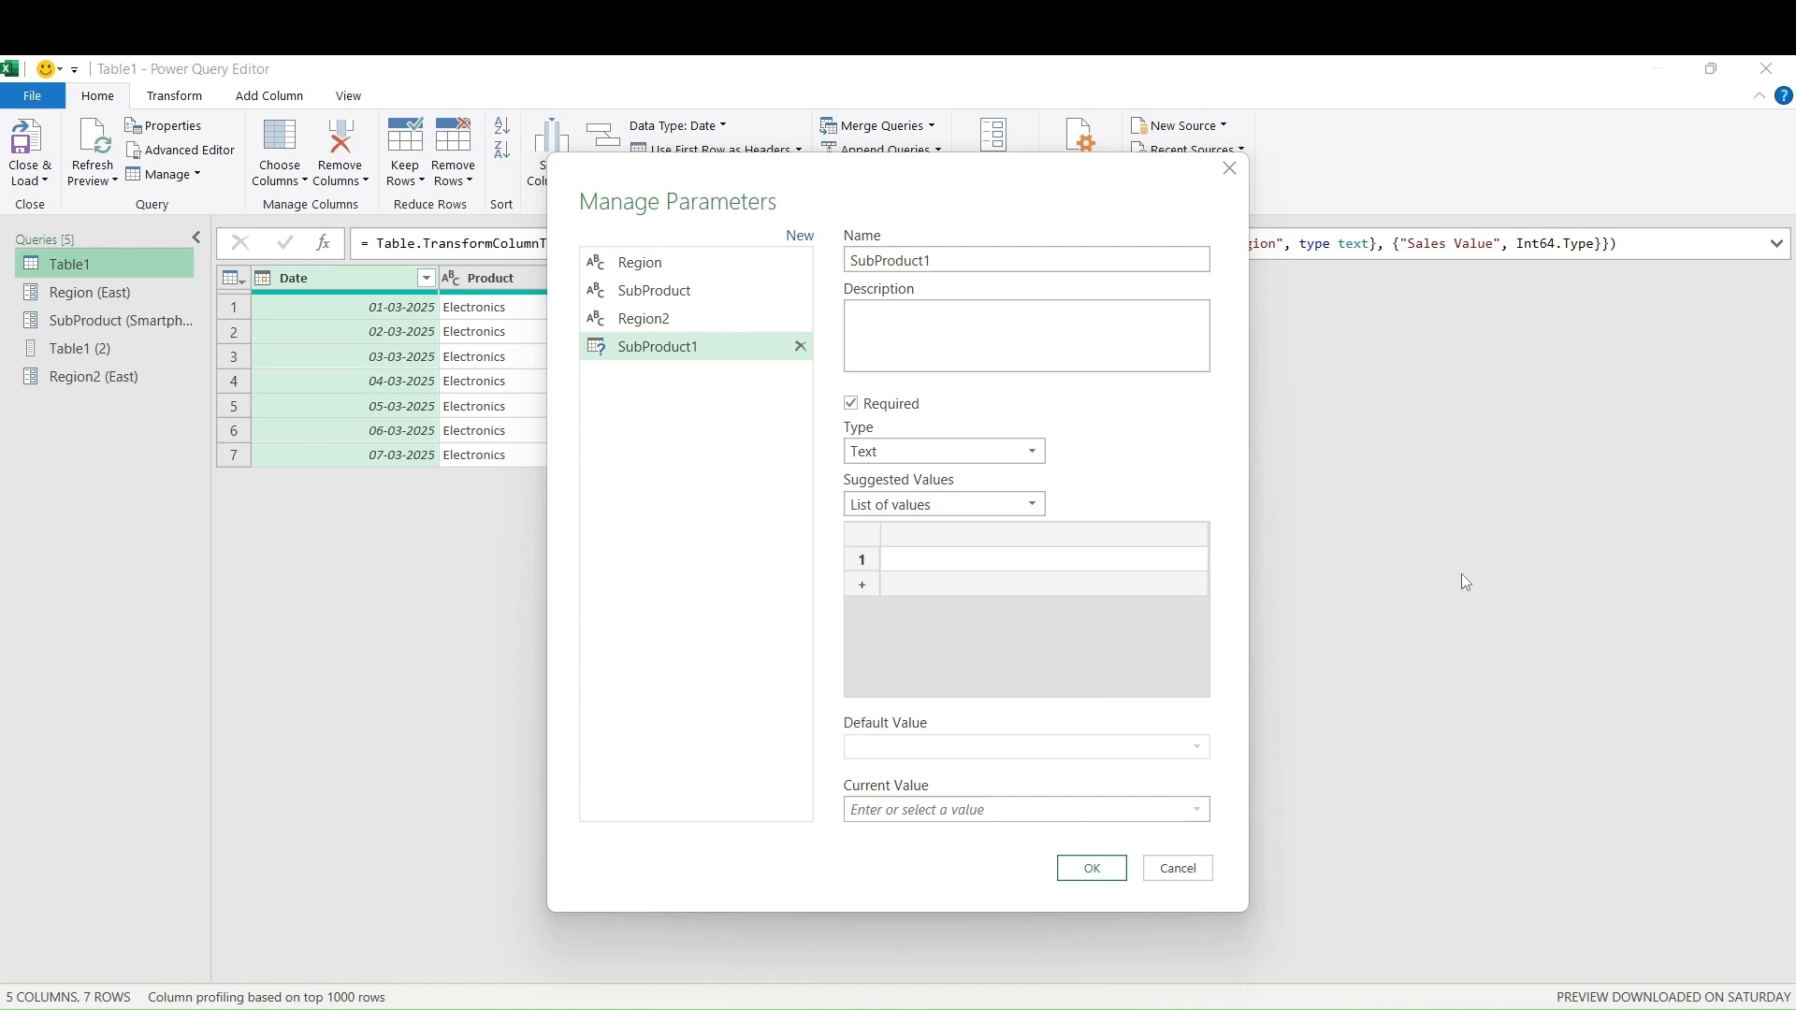
text(Laptop)
click(906, 586)
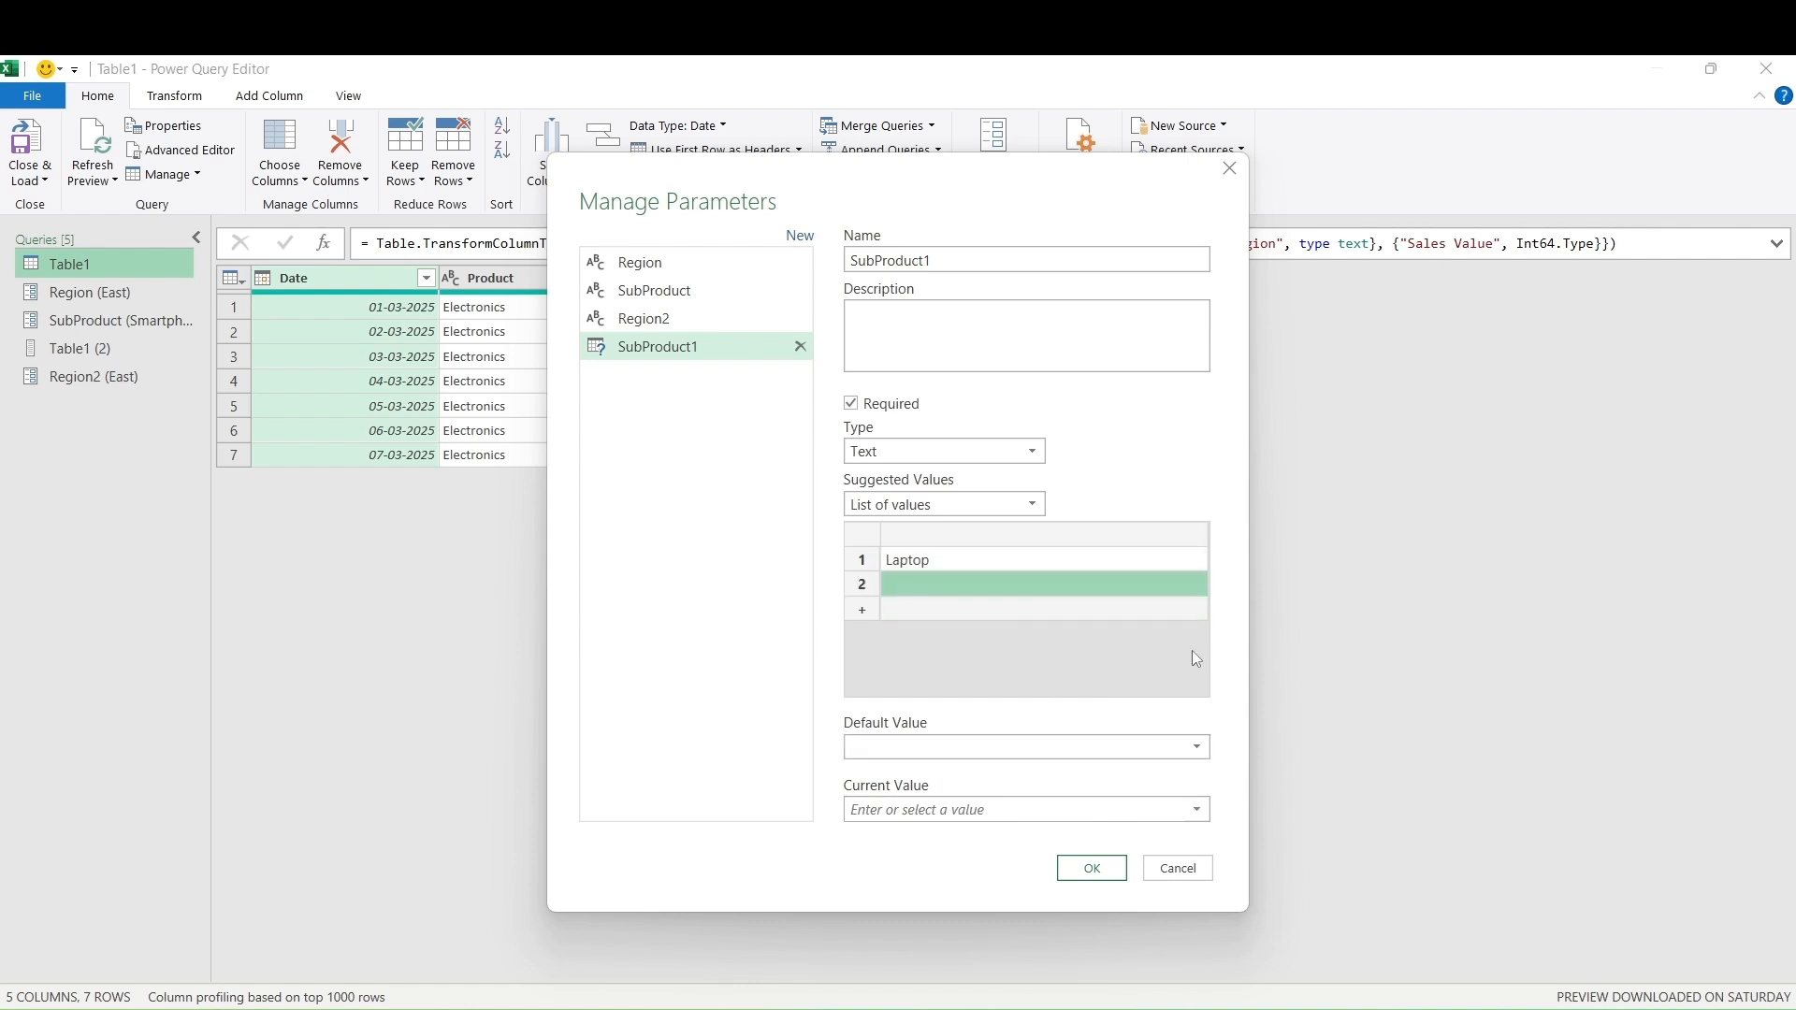
text(Sma)
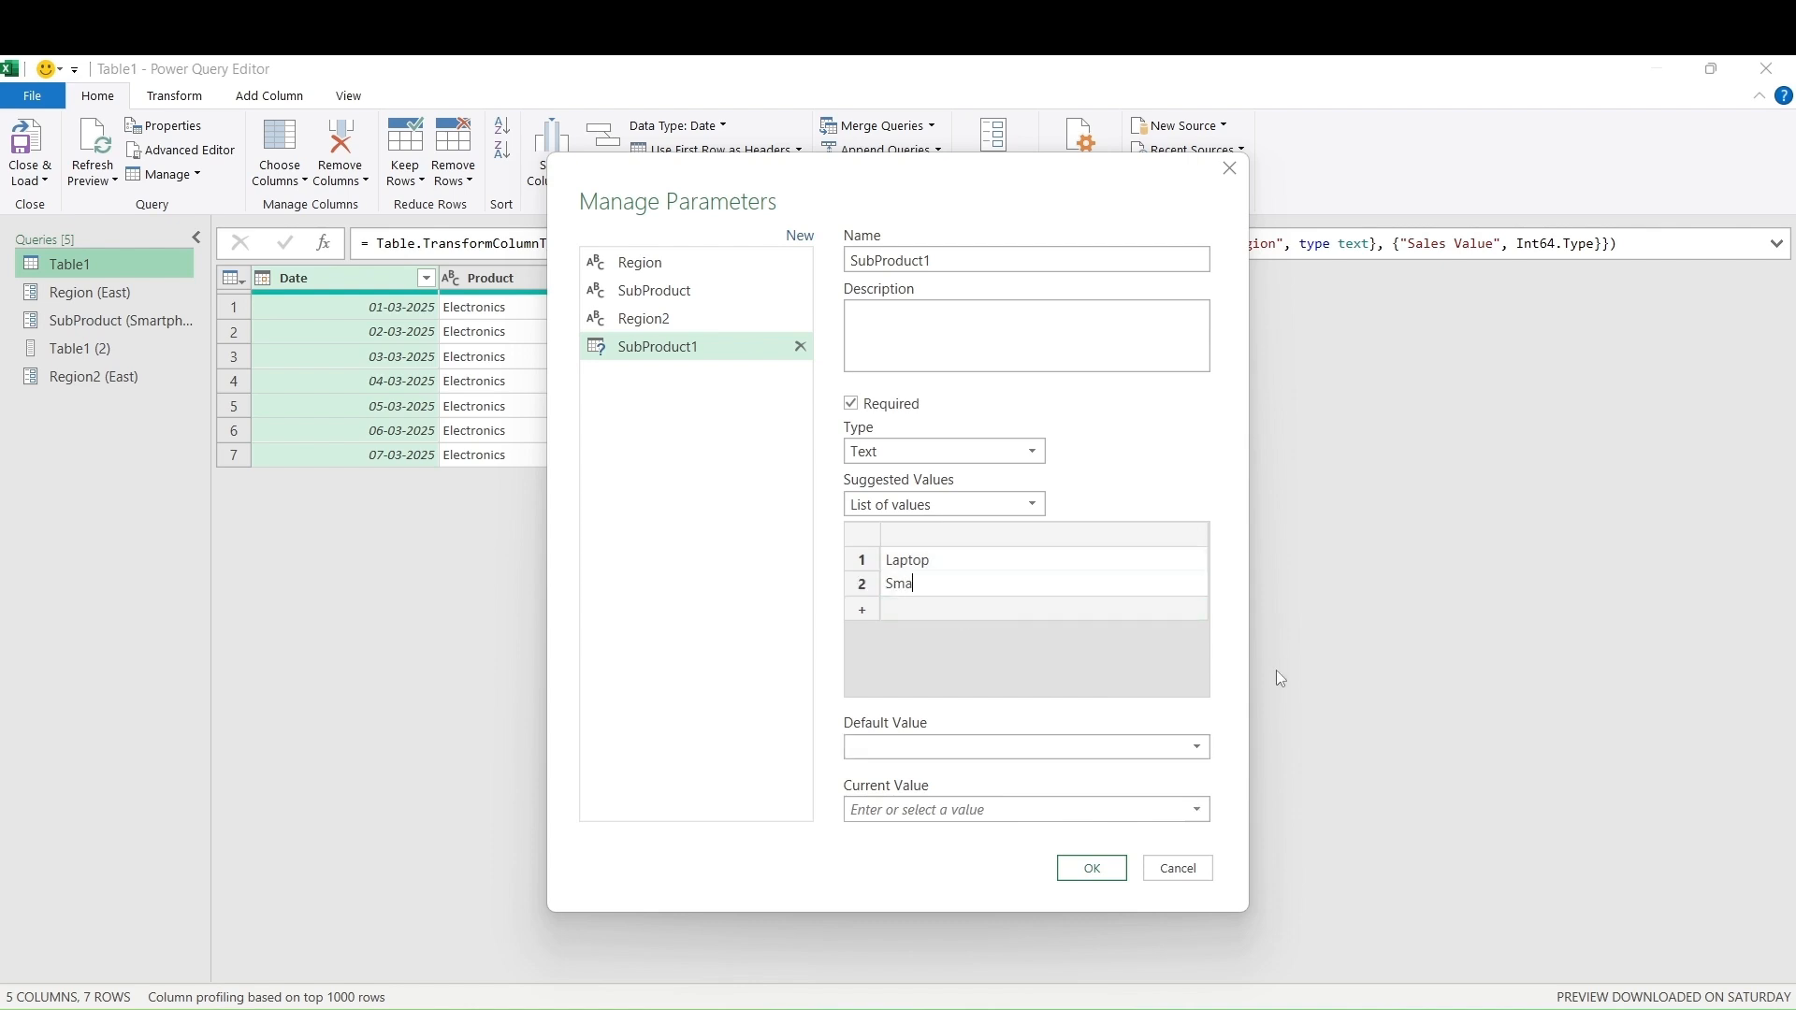
text(rtphone)
Set the default value to Smartphone and current value to Laptop, and save SubProduct1
click(1188, 754)
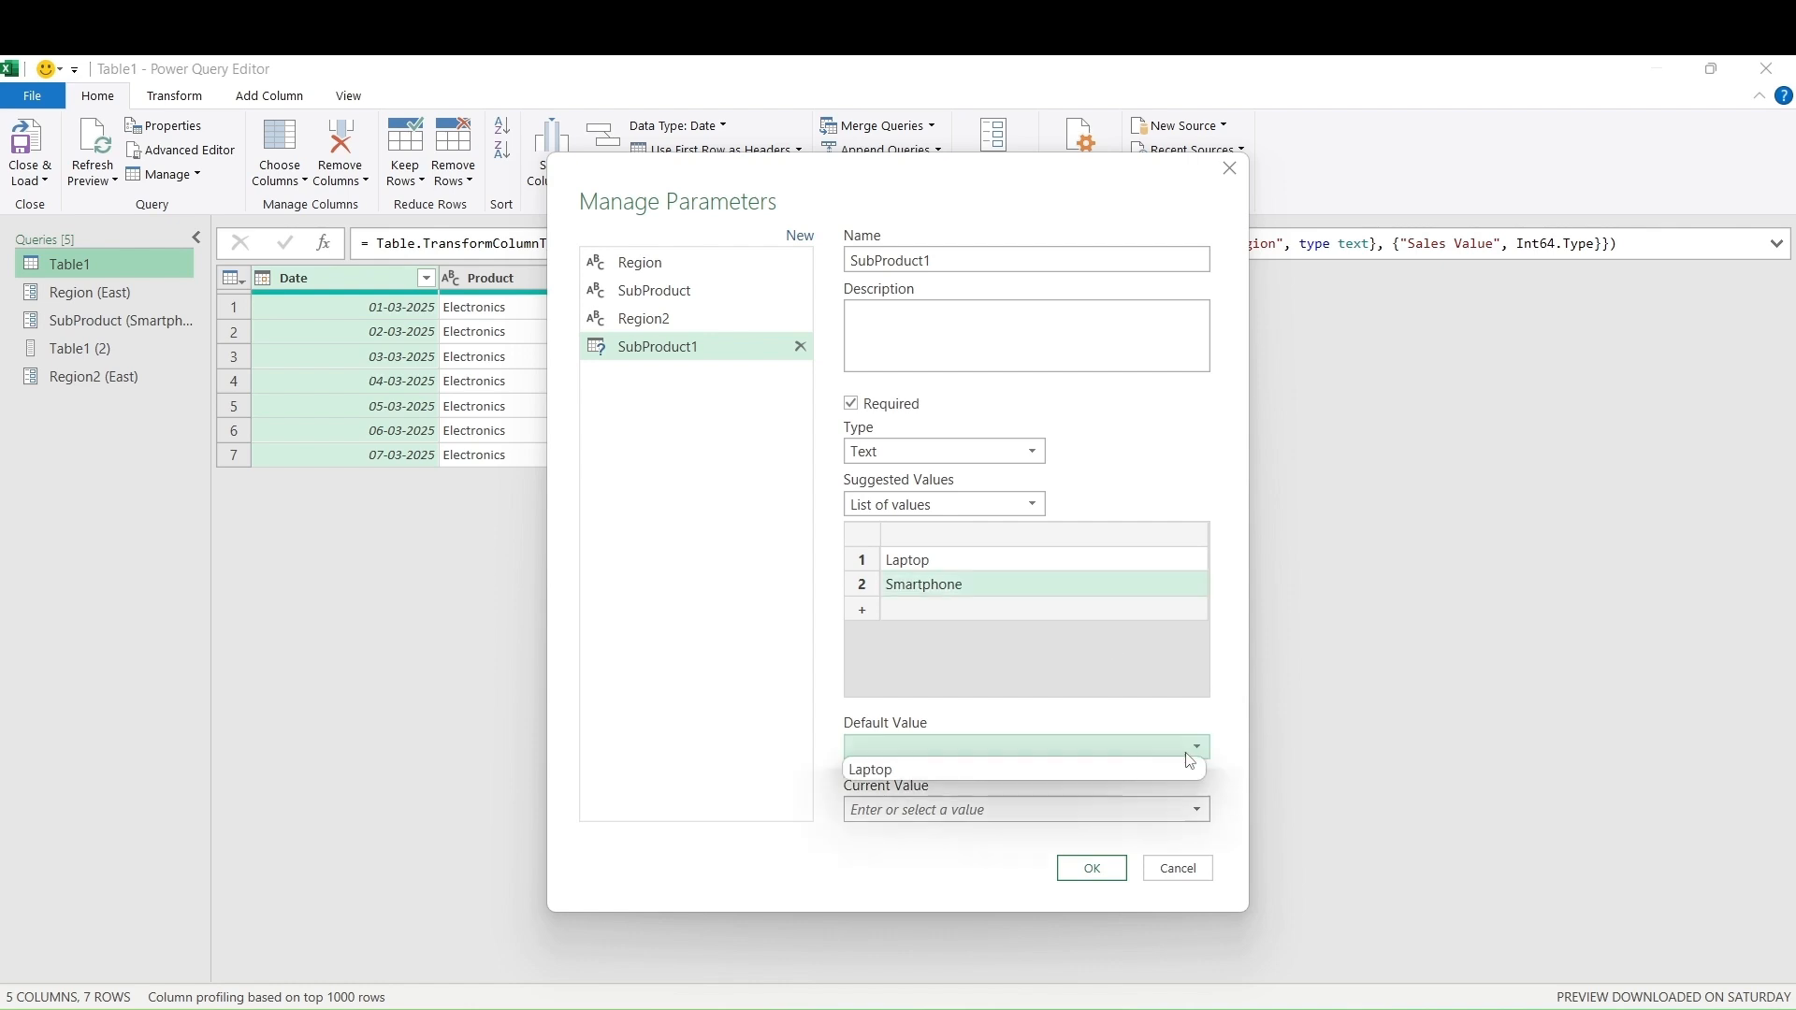
click(1085, 769)
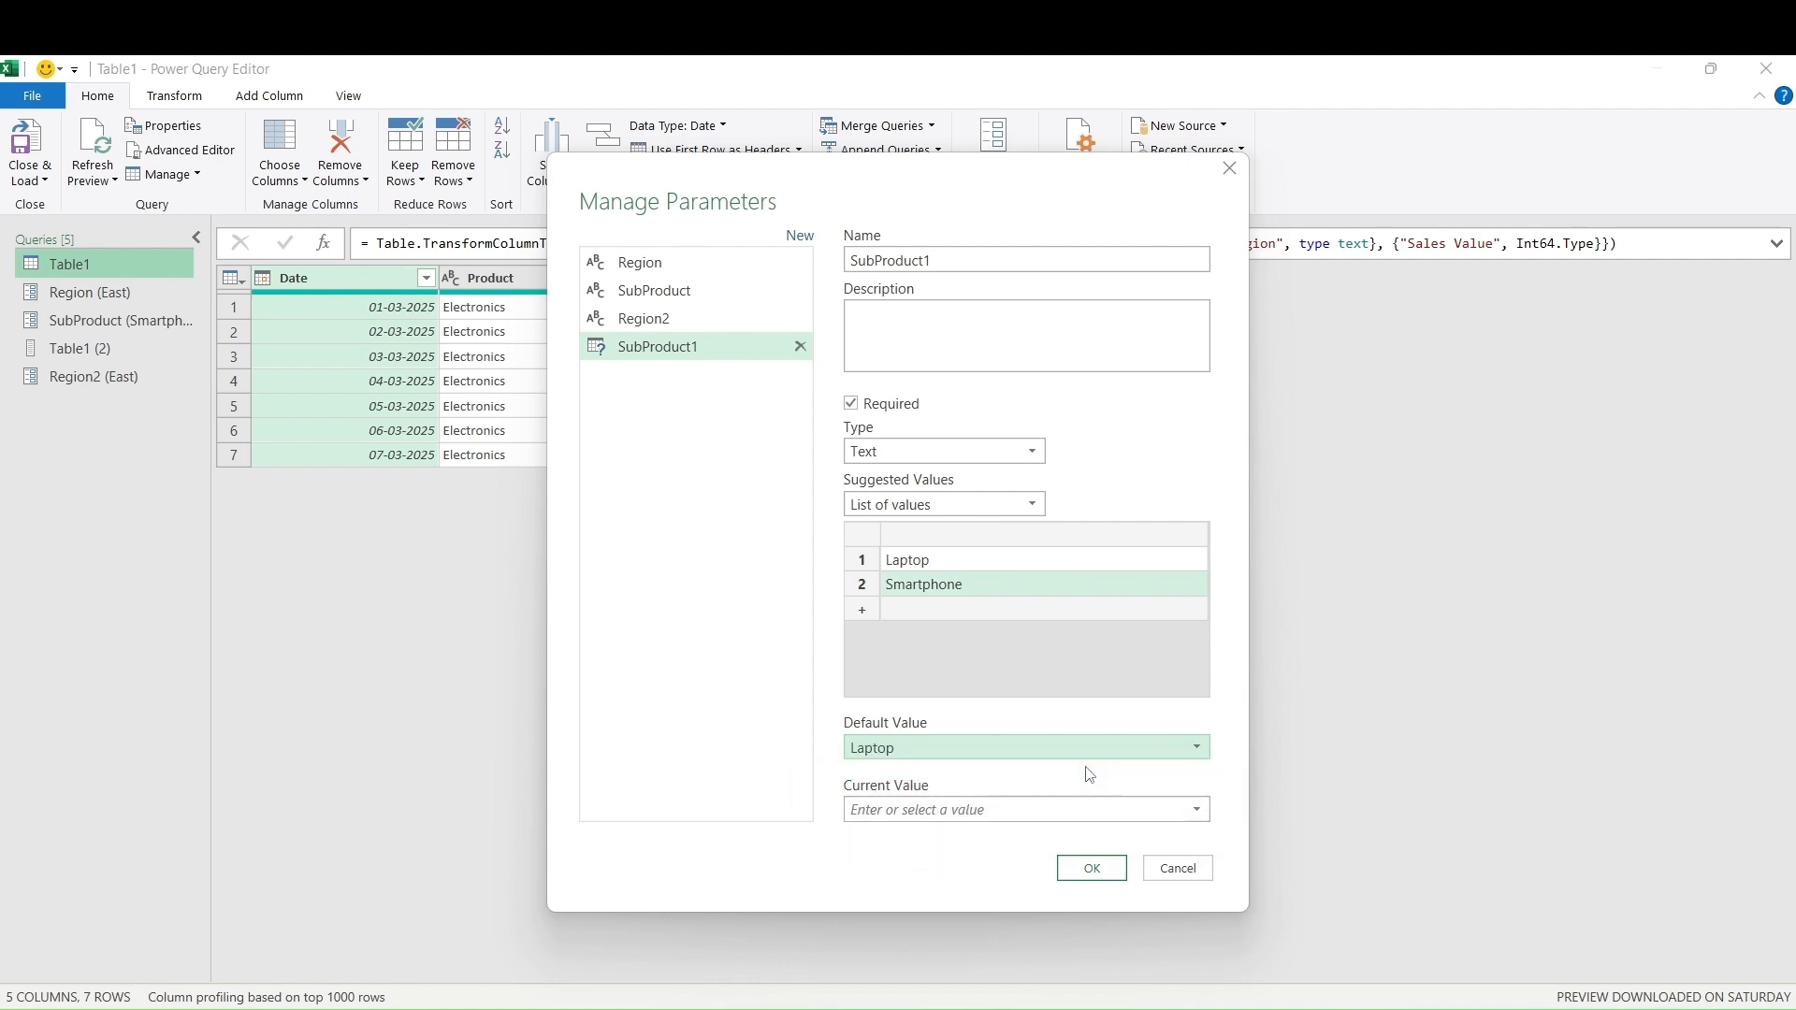
click(1198, 749)
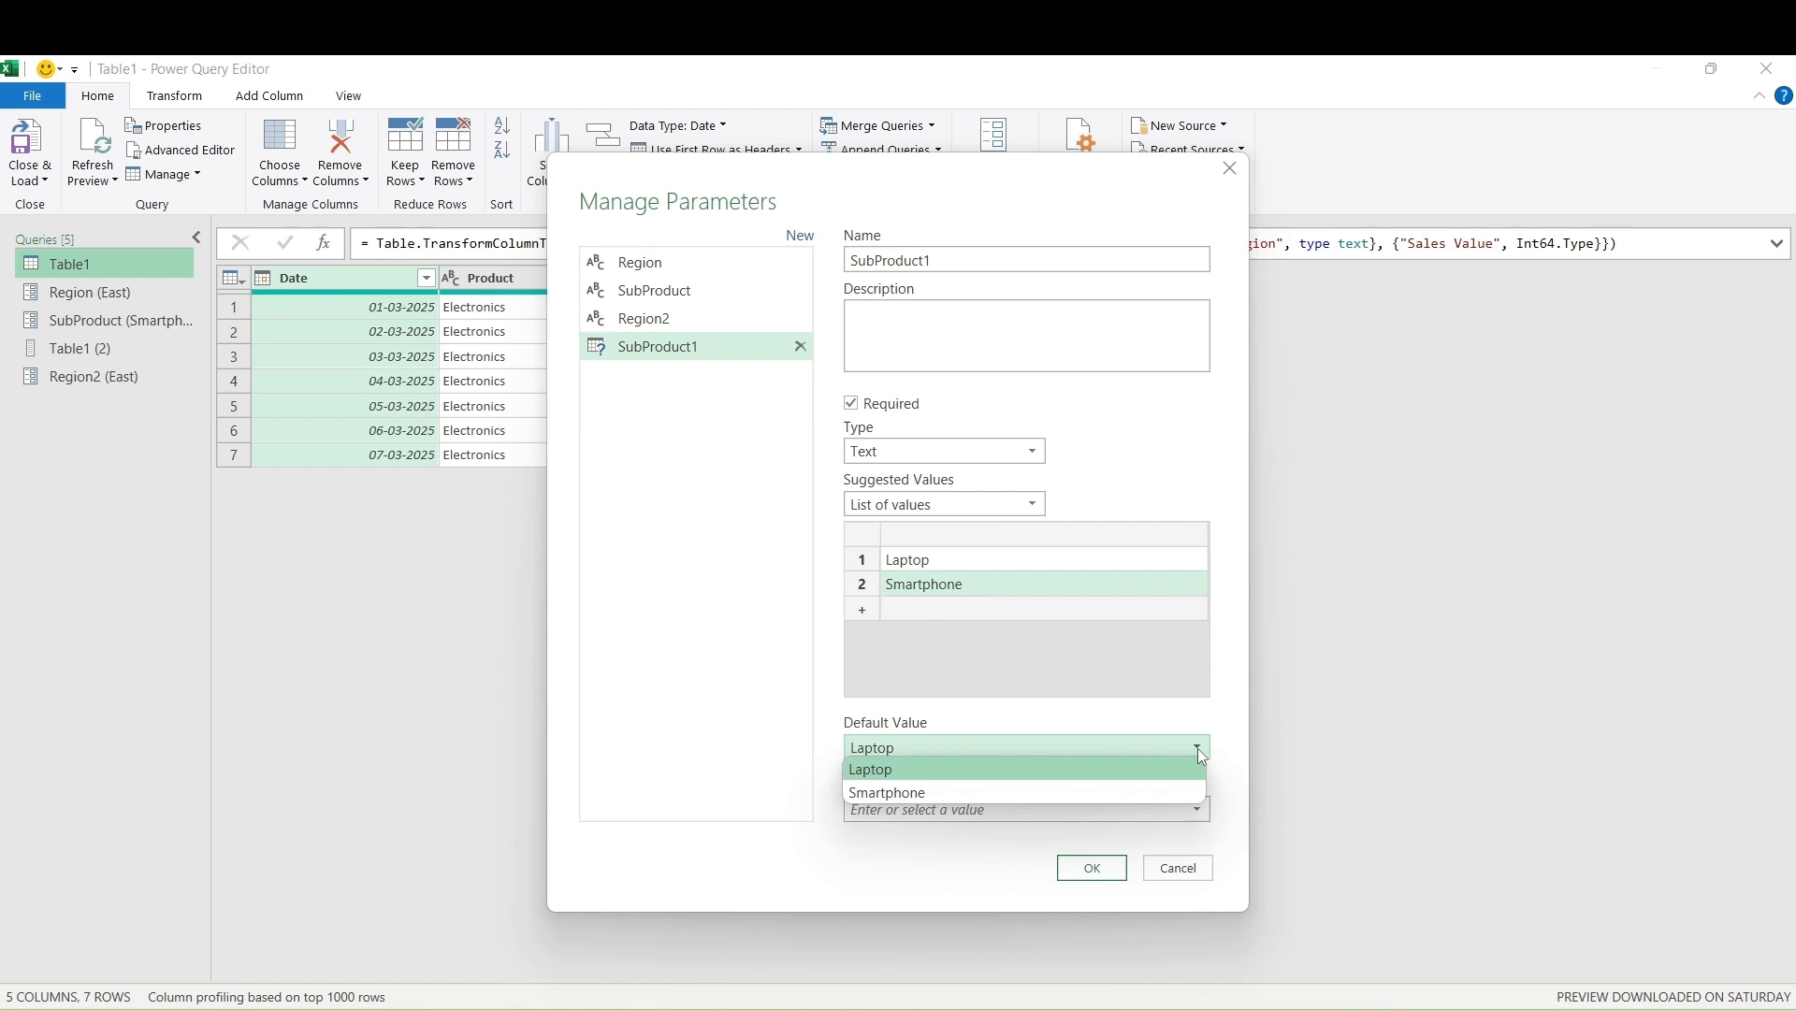
click(1023, 794)
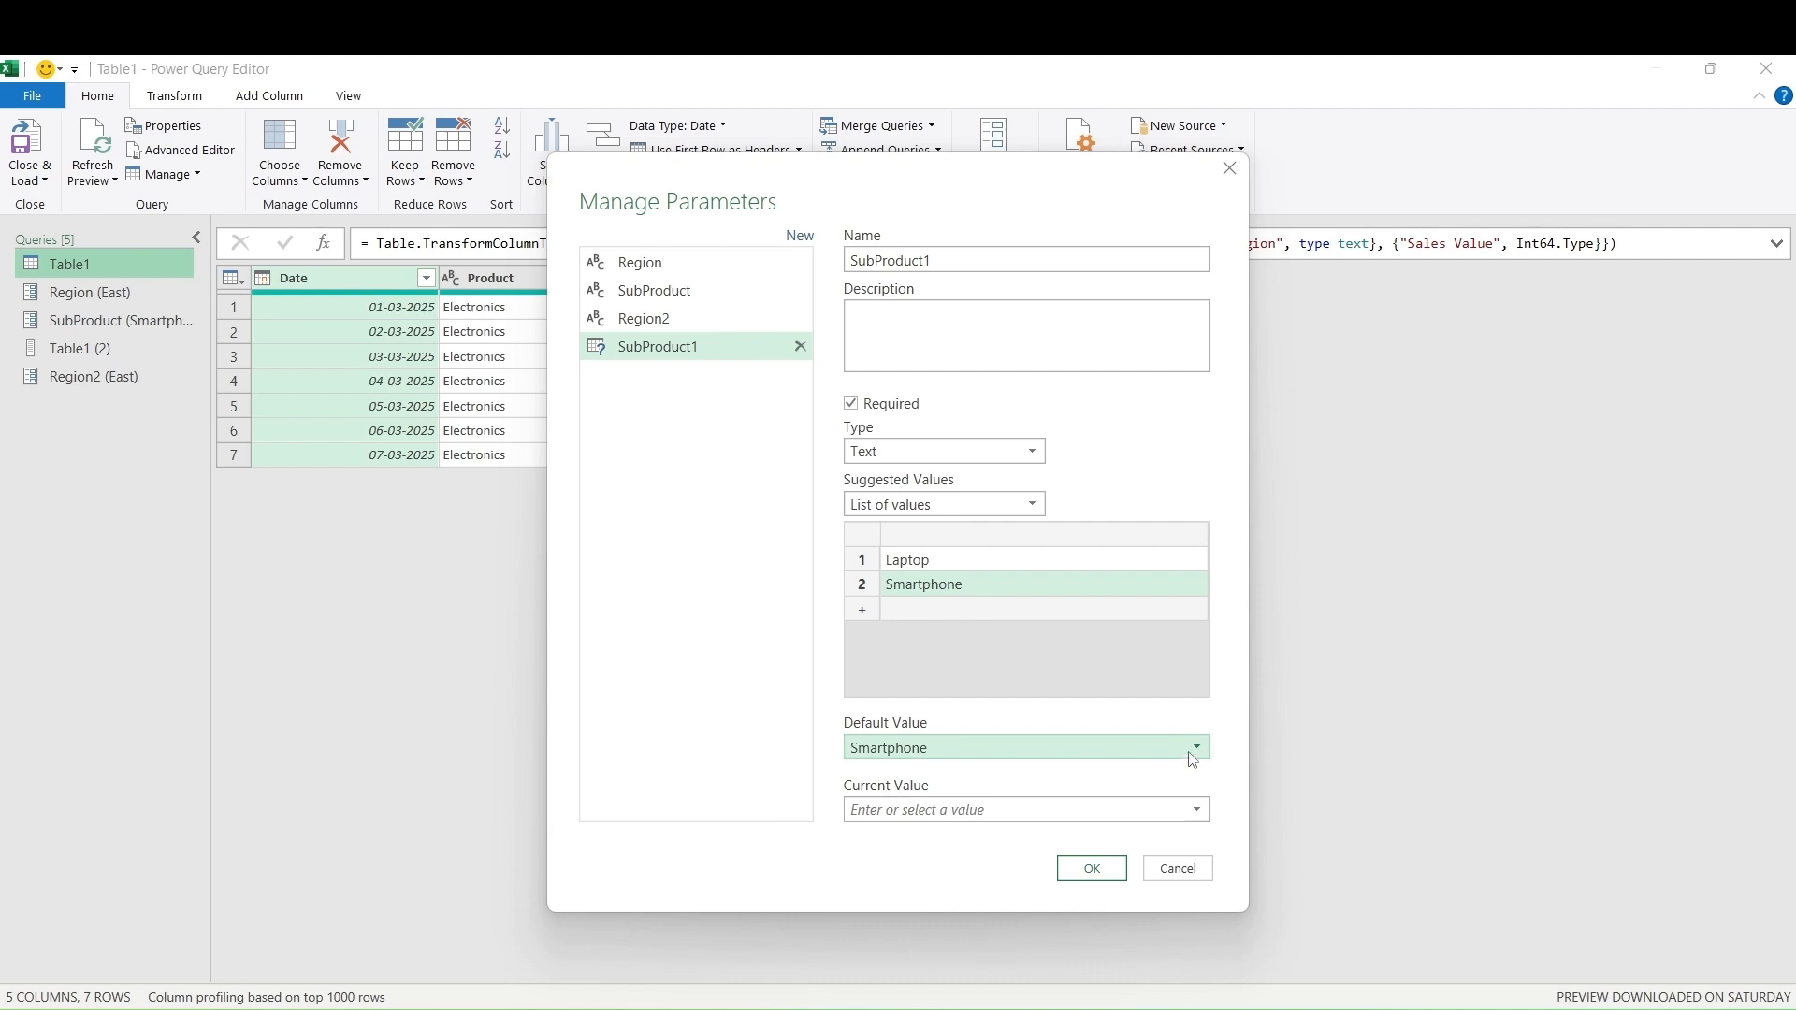
click(1199, 810)
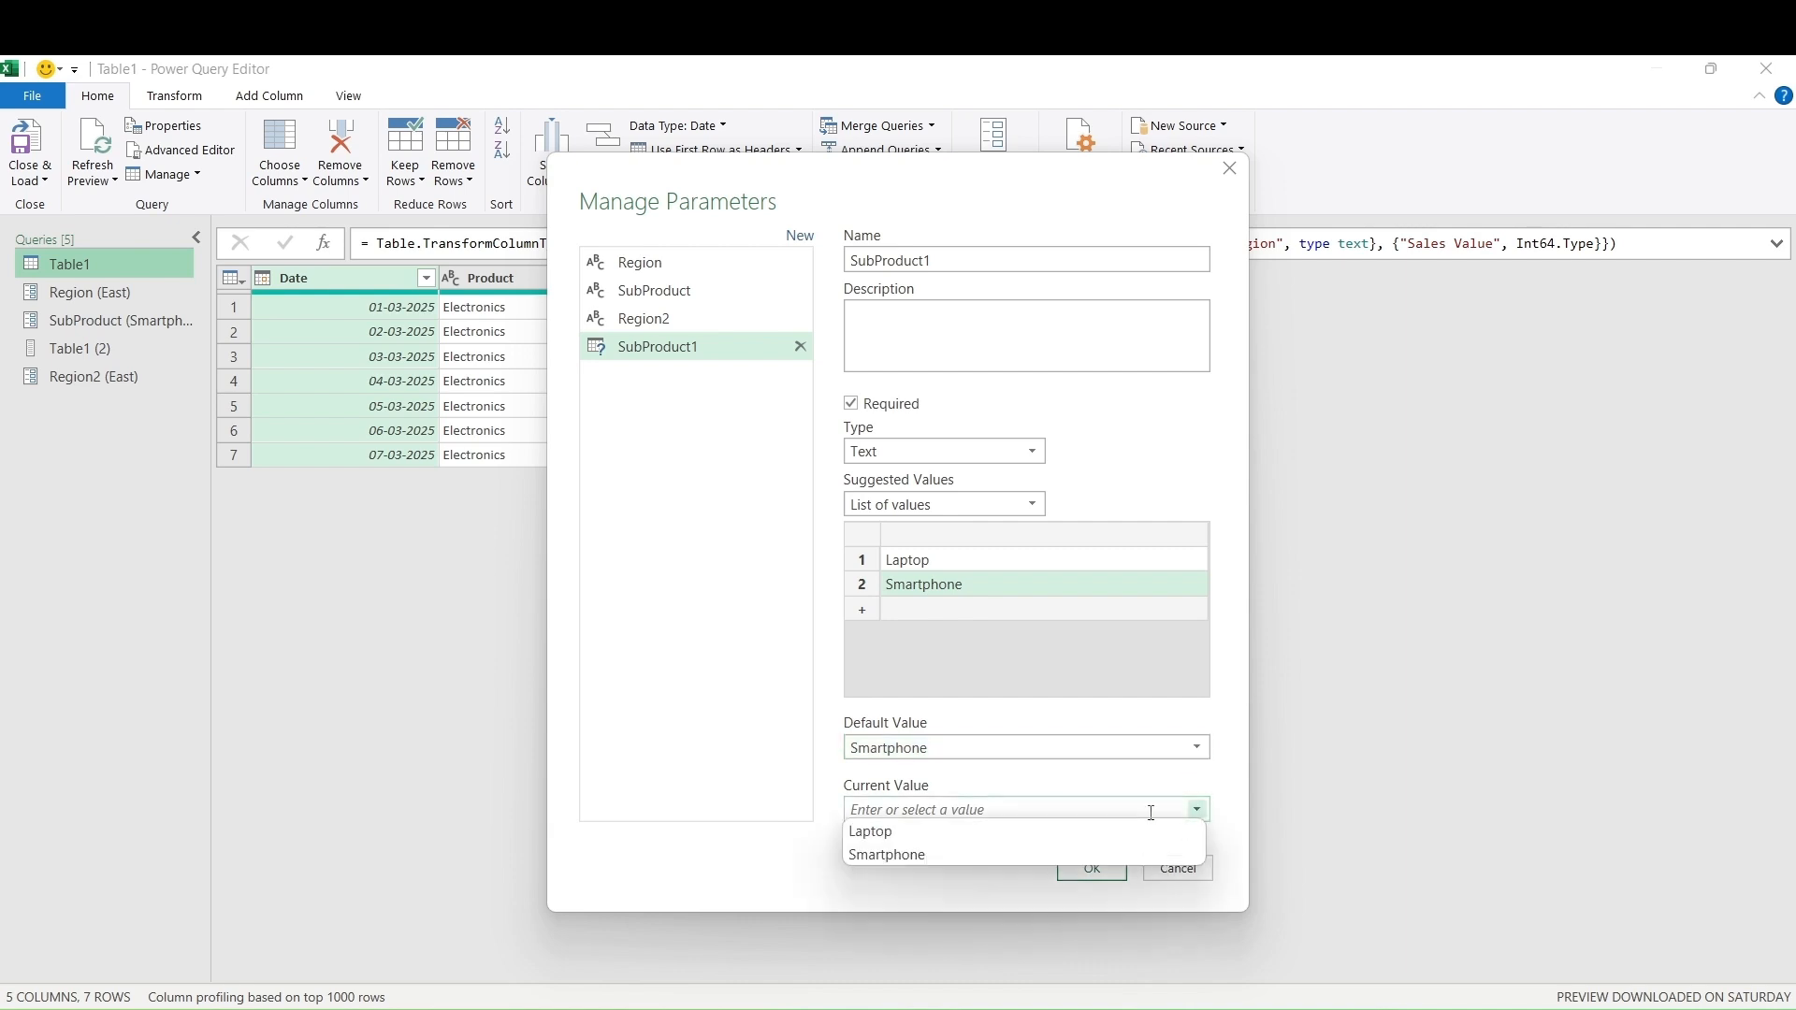
click(1051, 828)
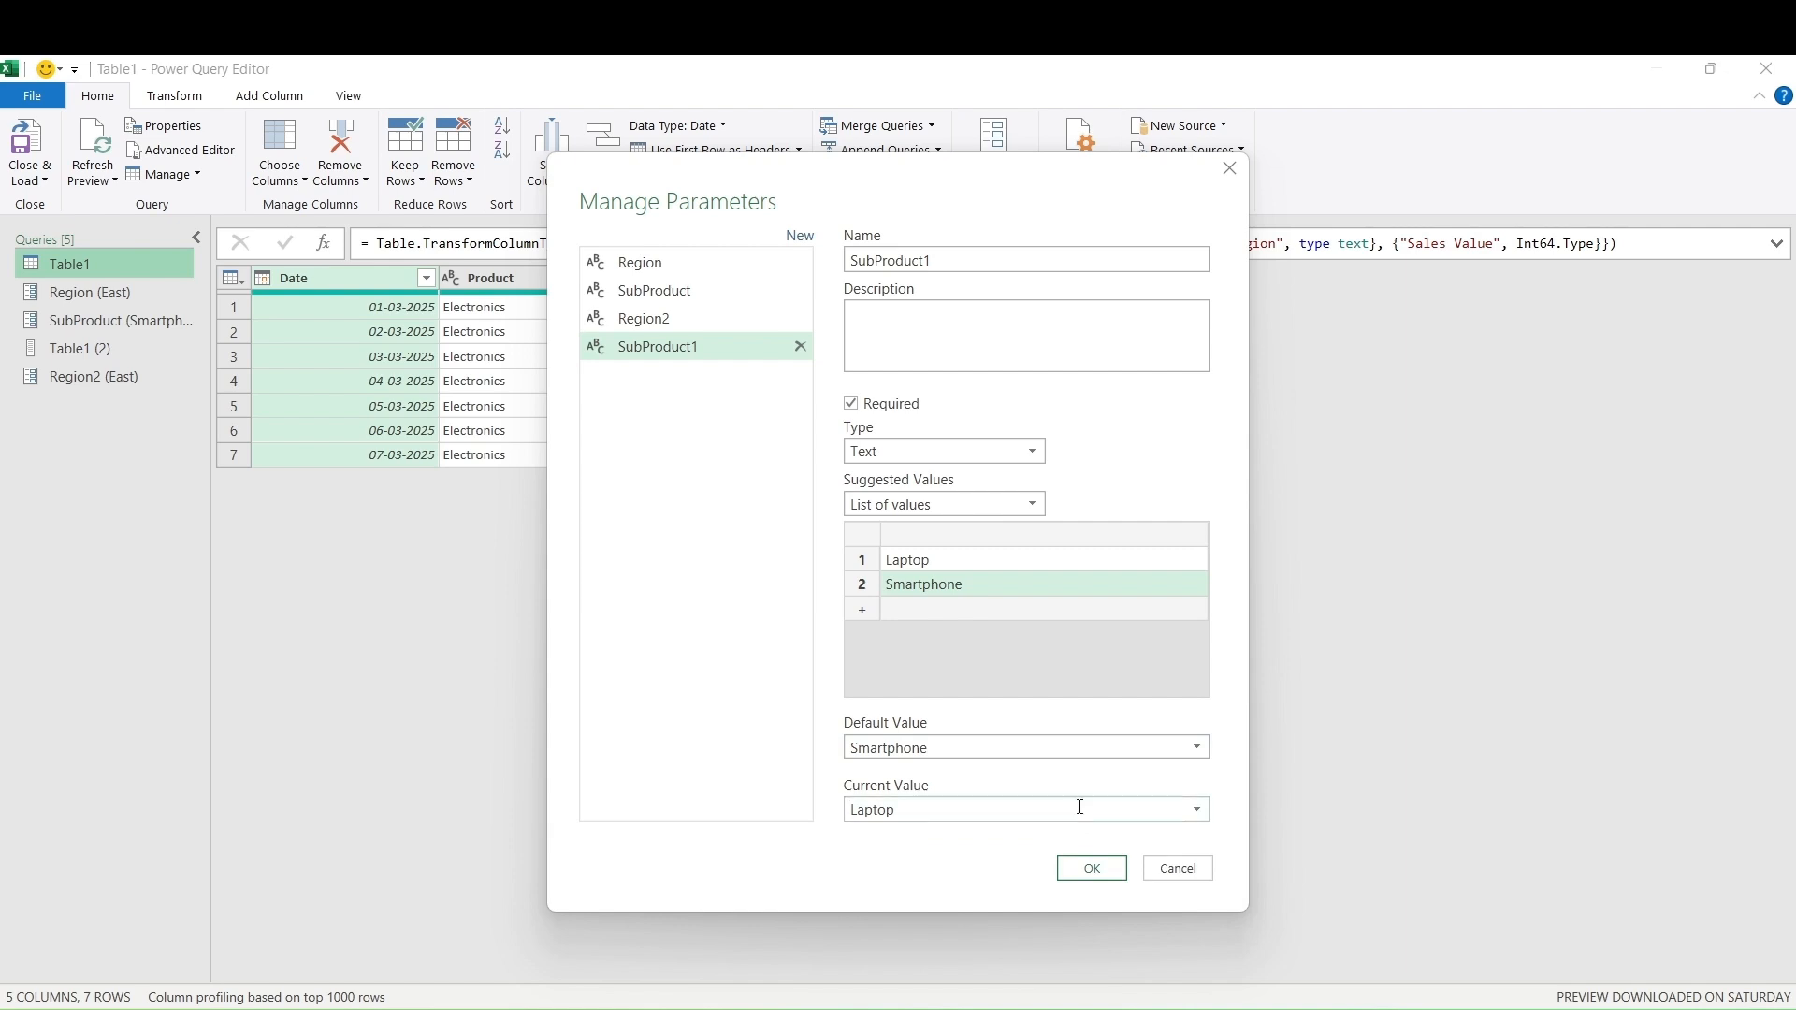
click(1092, 870)
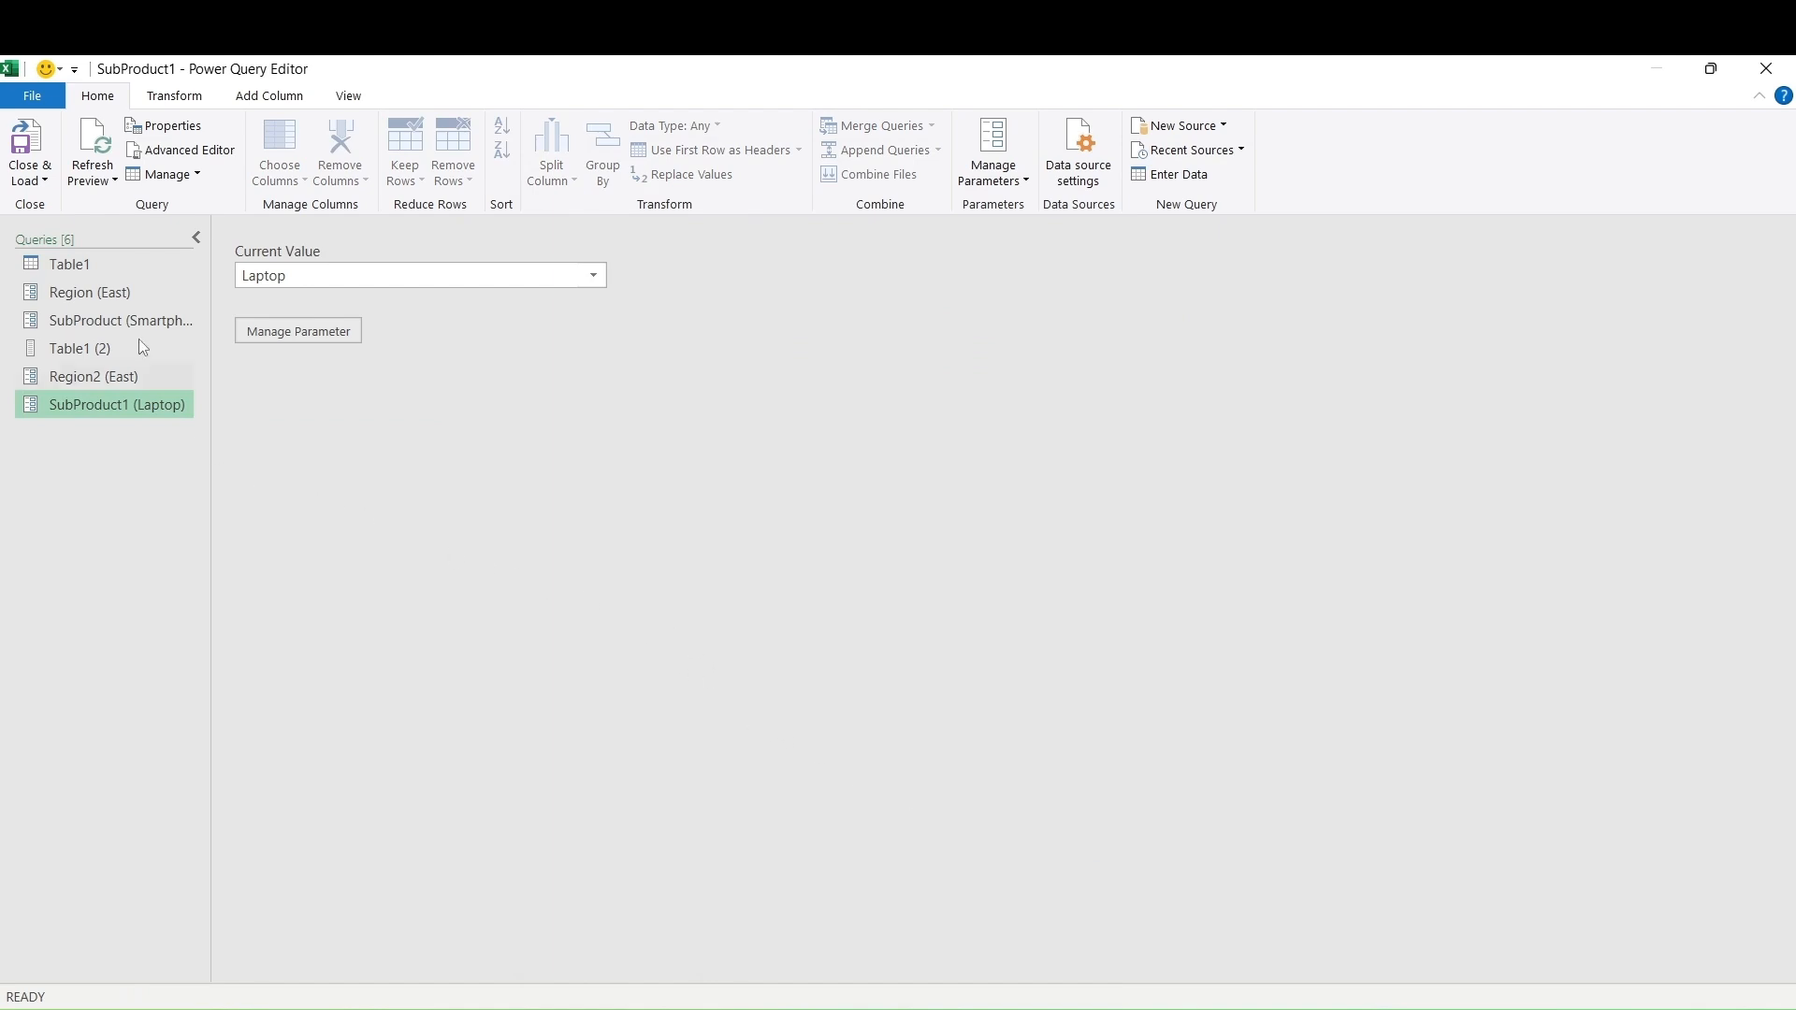
Filter Table1's Sub Product to equal the SubProduct1 parameter, leaving three Laptop rows
click(81, 263)
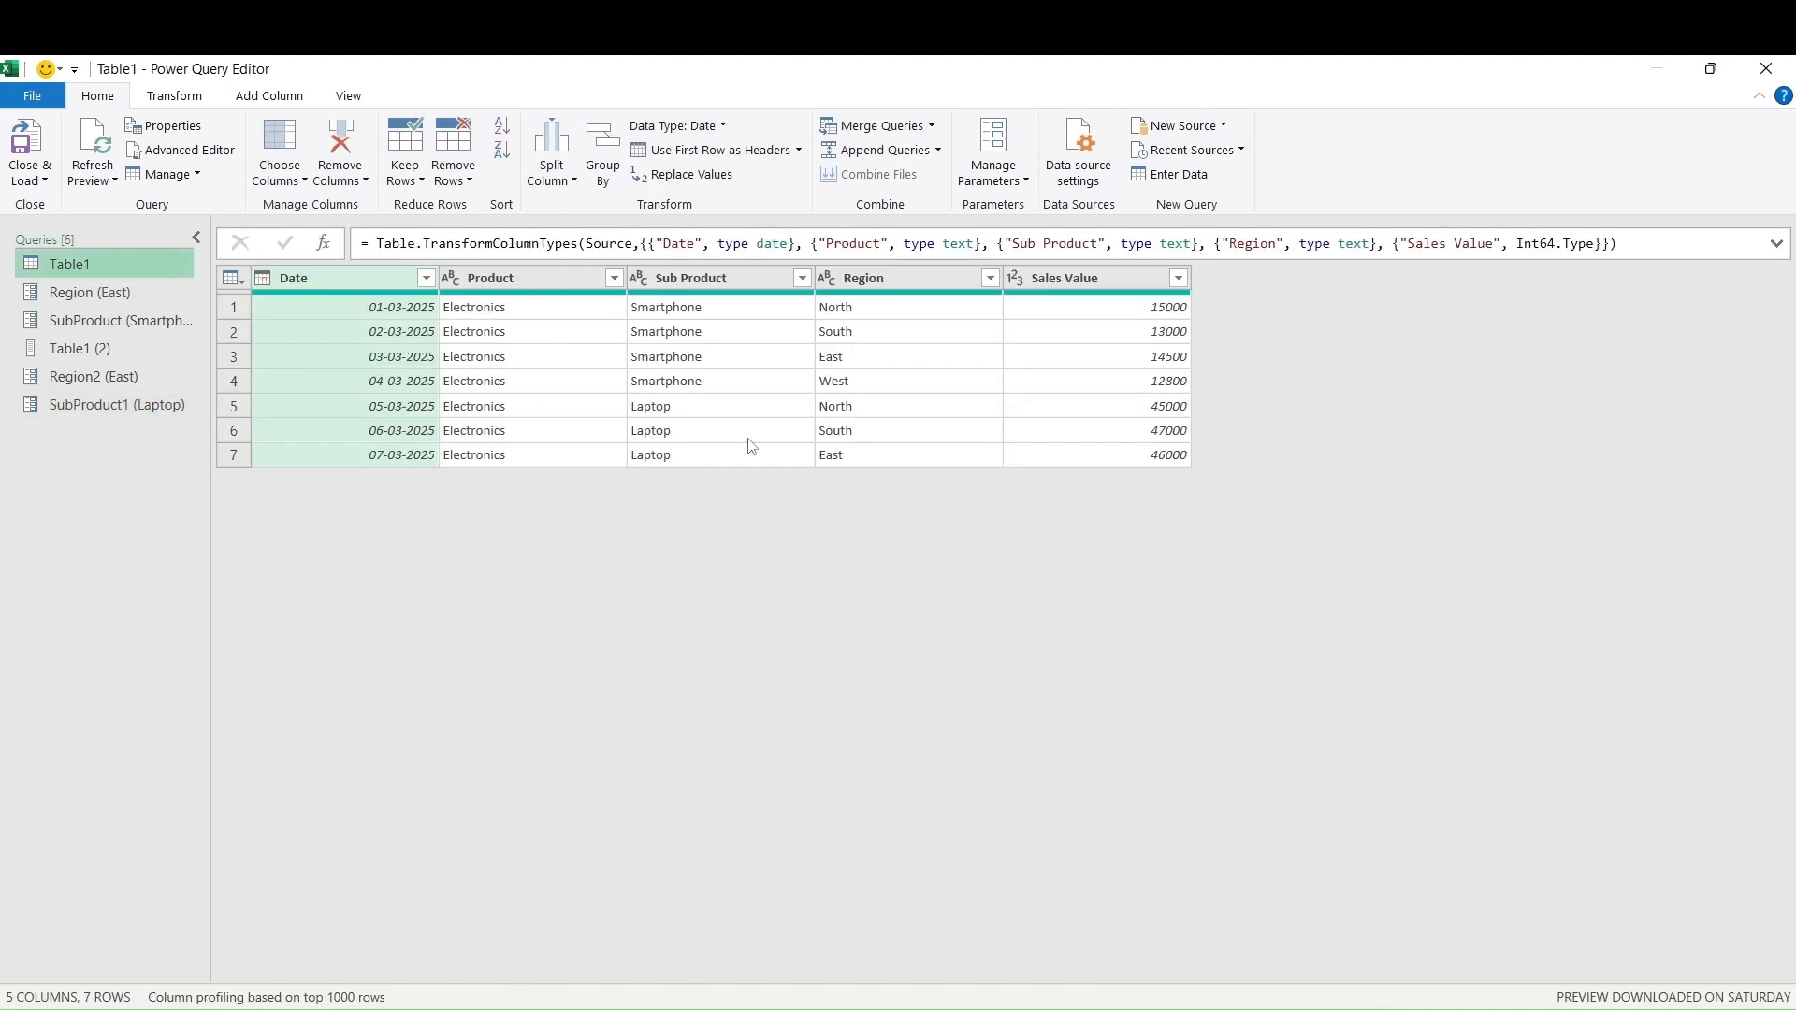
click(803, 278)
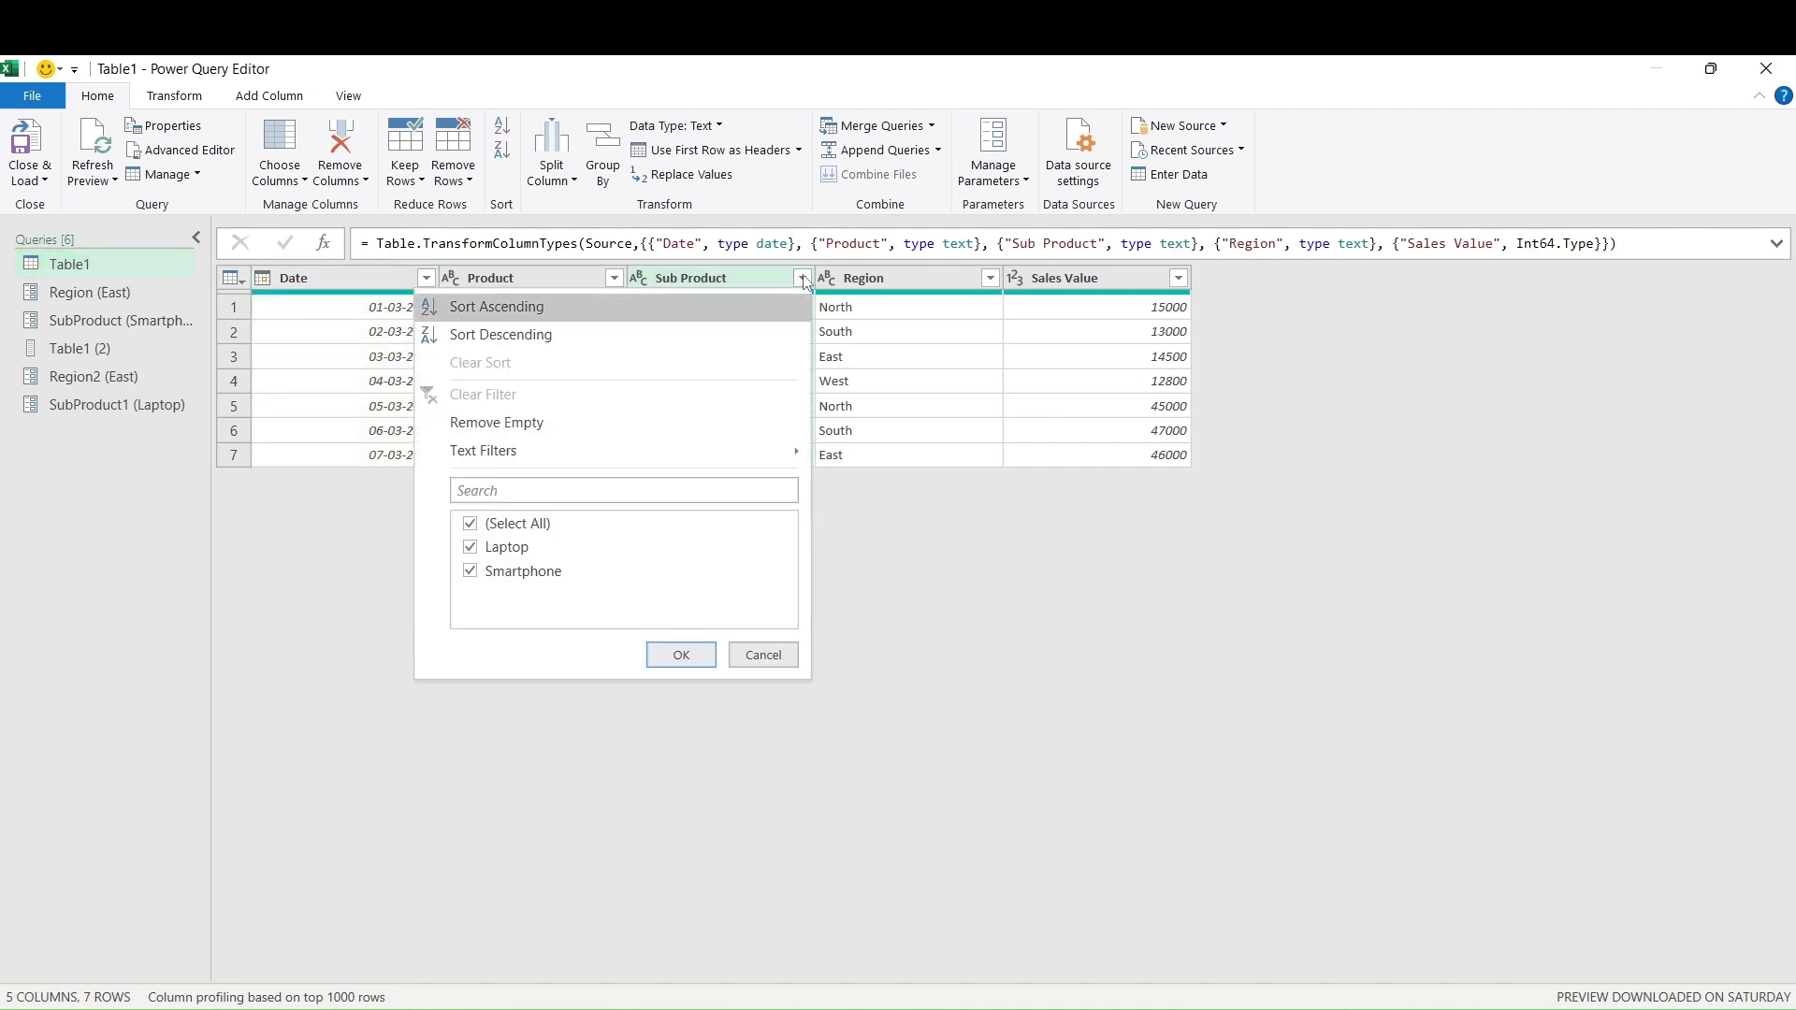
mouse_move(767, 455)
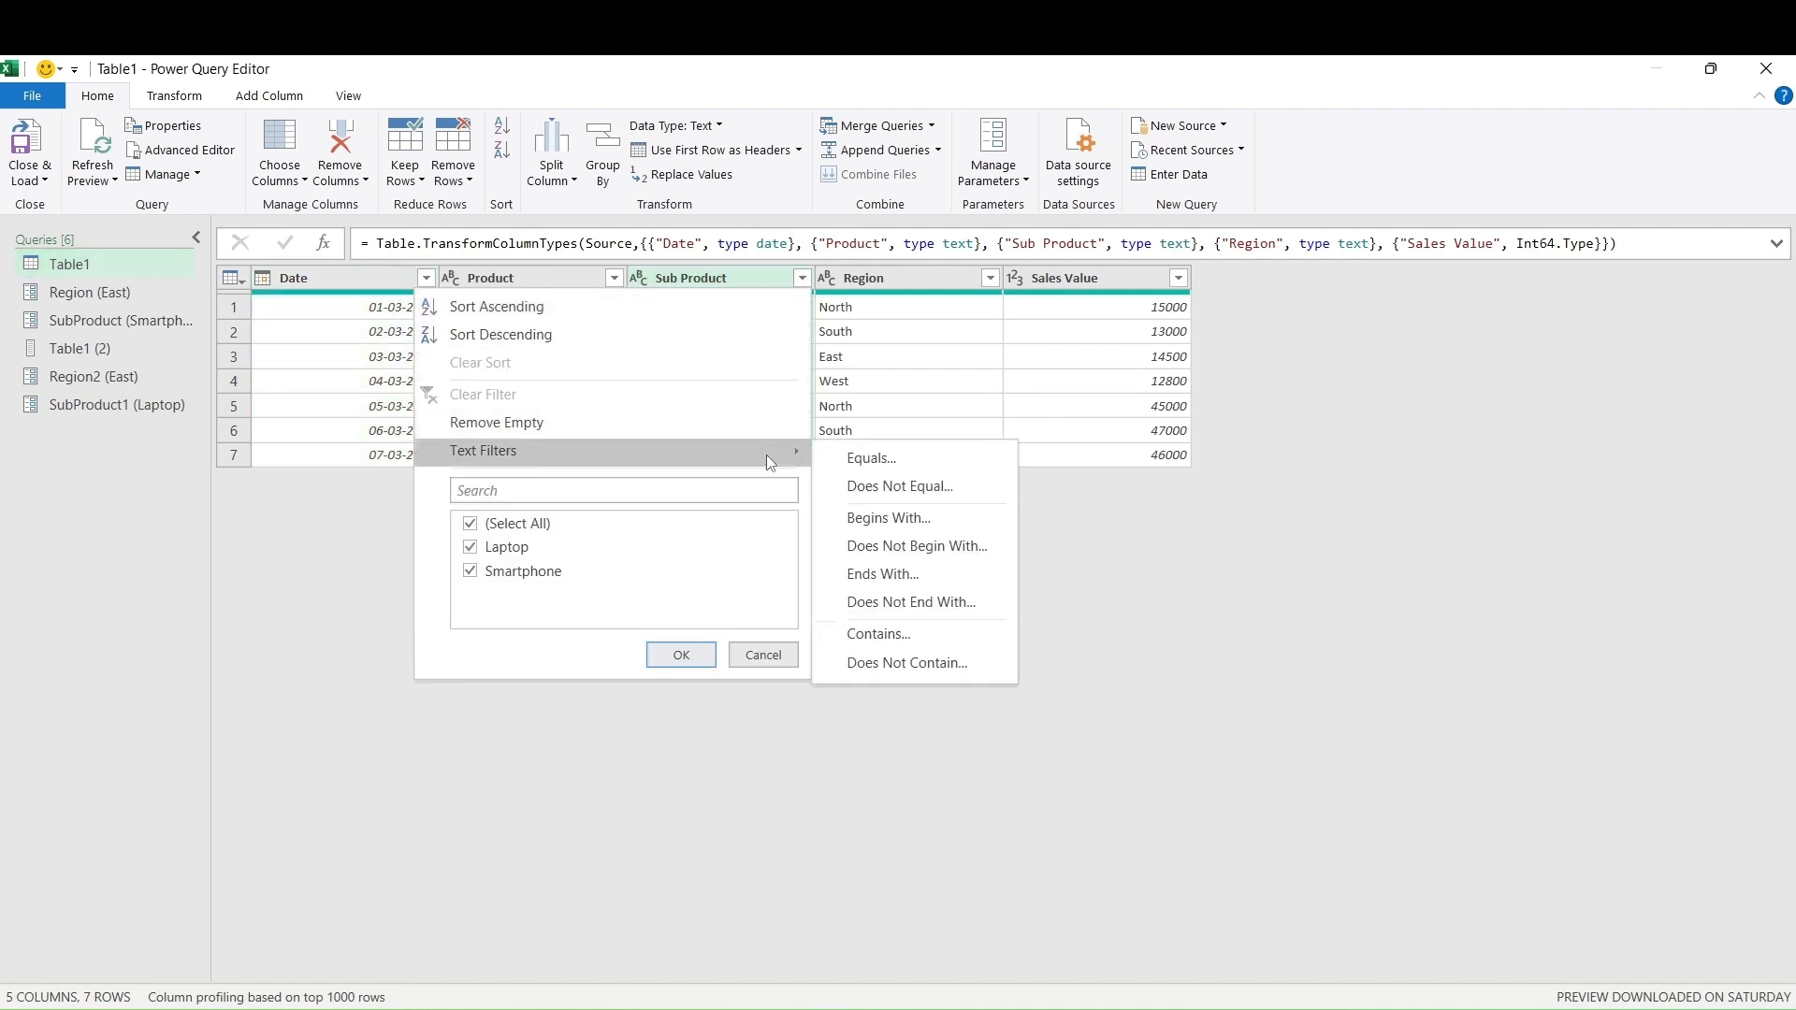
click(872, 458)
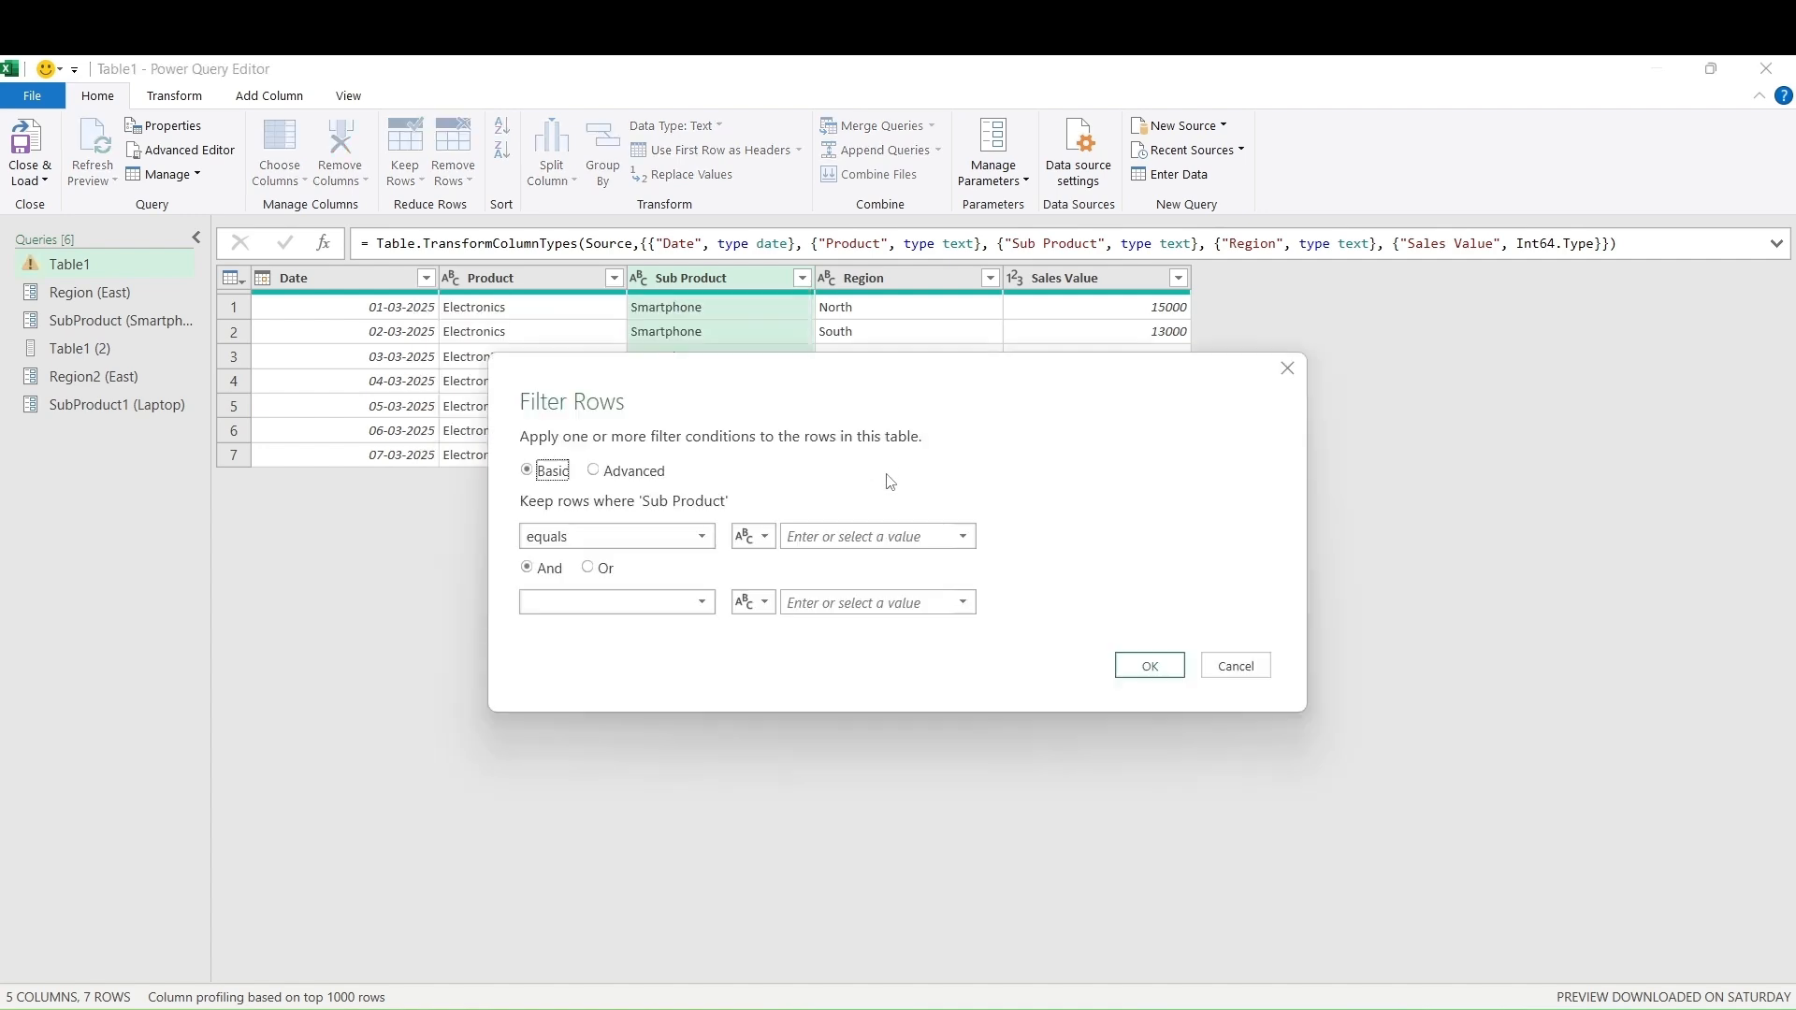
click(762, 541)
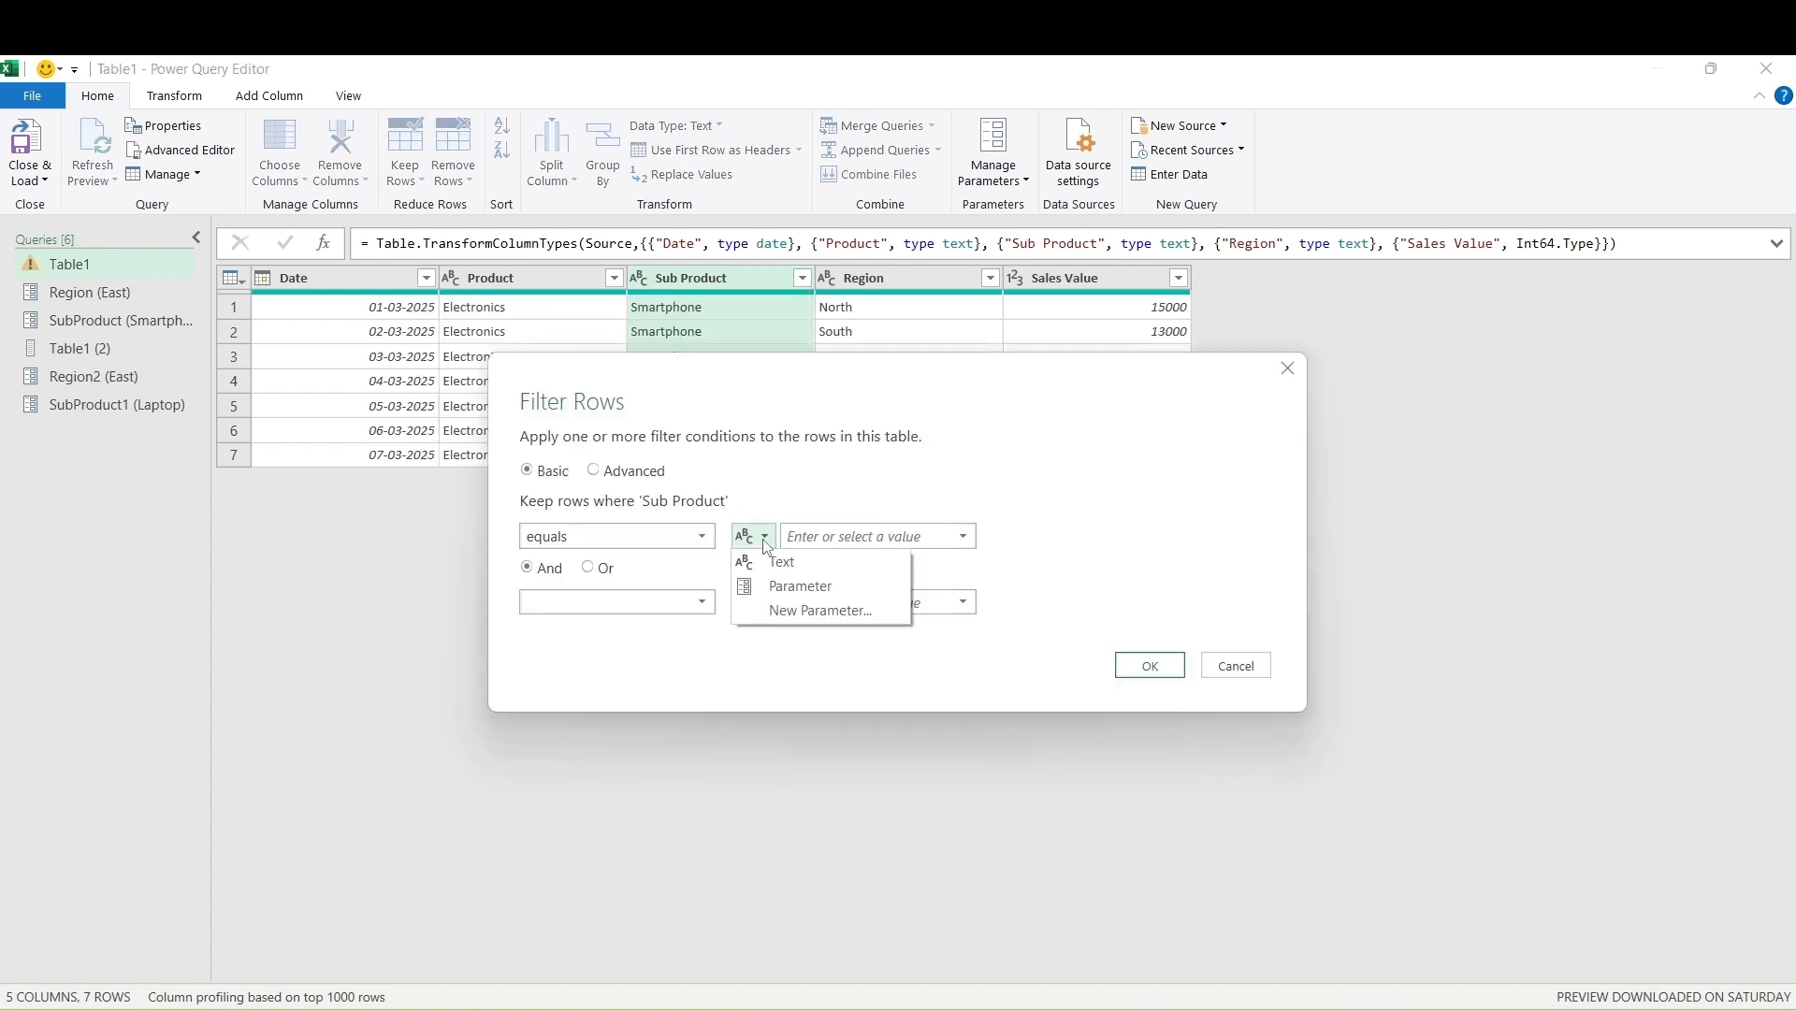
click(967, 538)
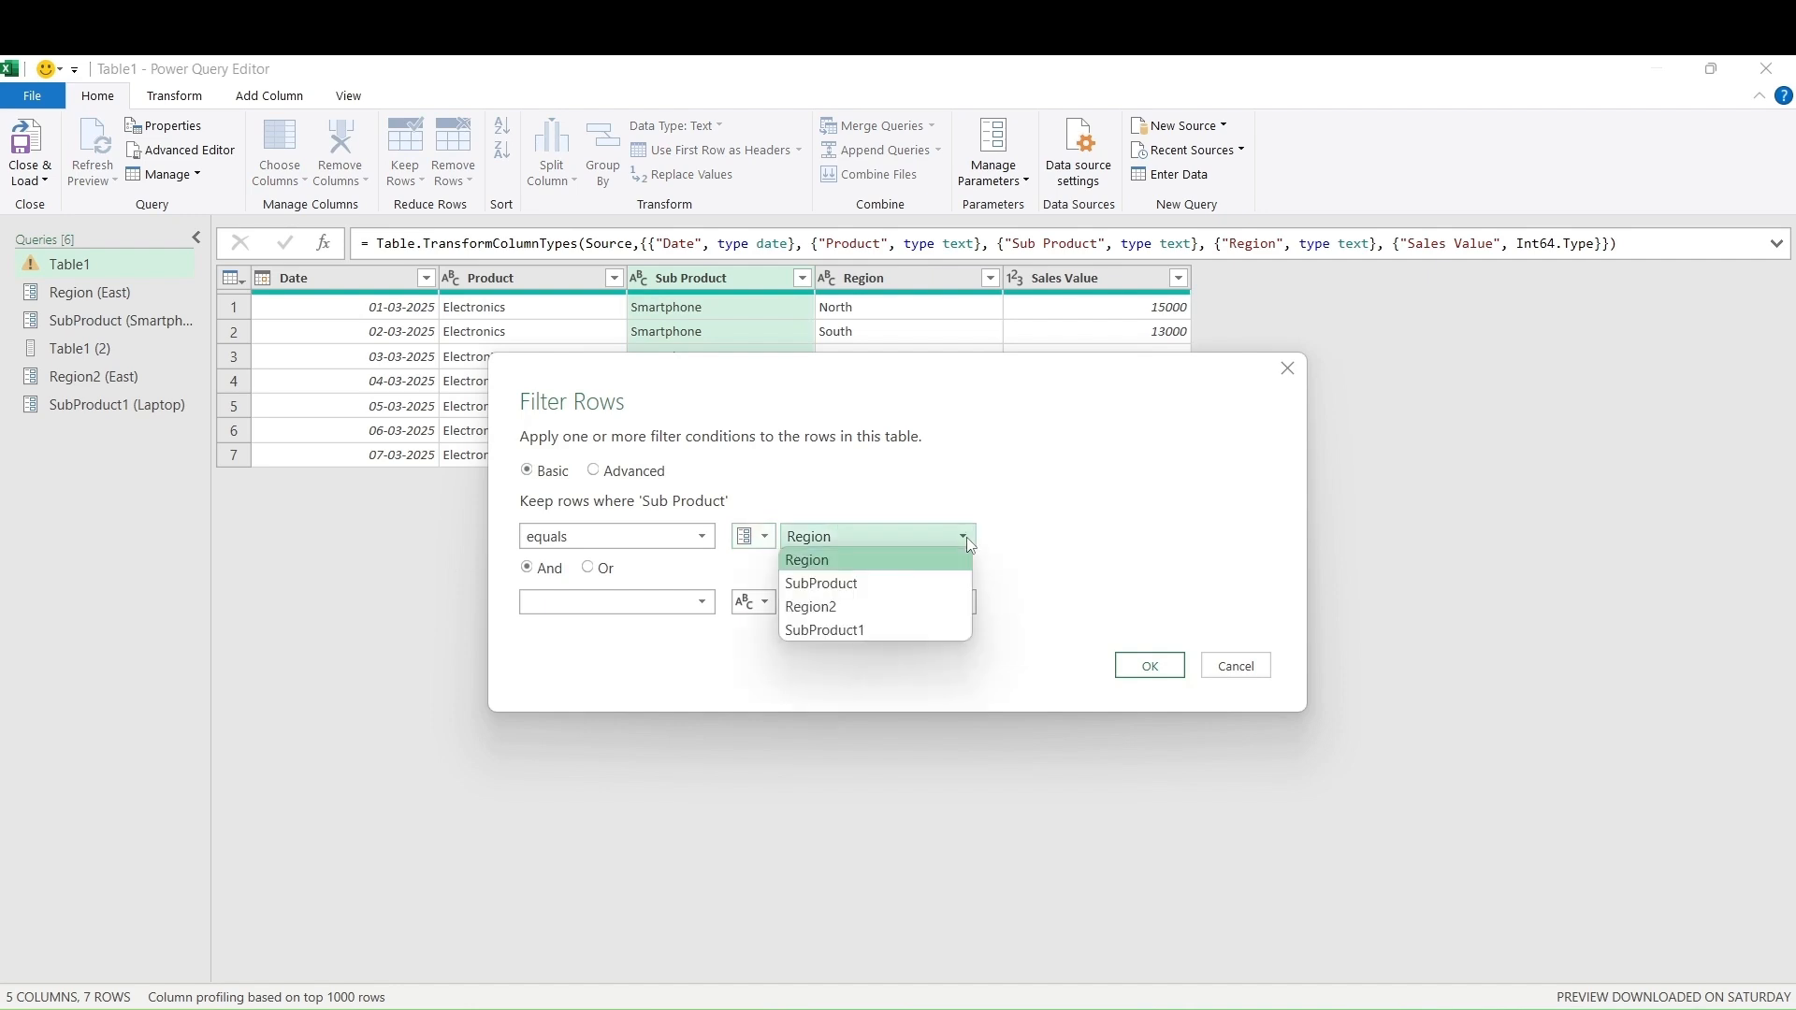
click(934, 630)
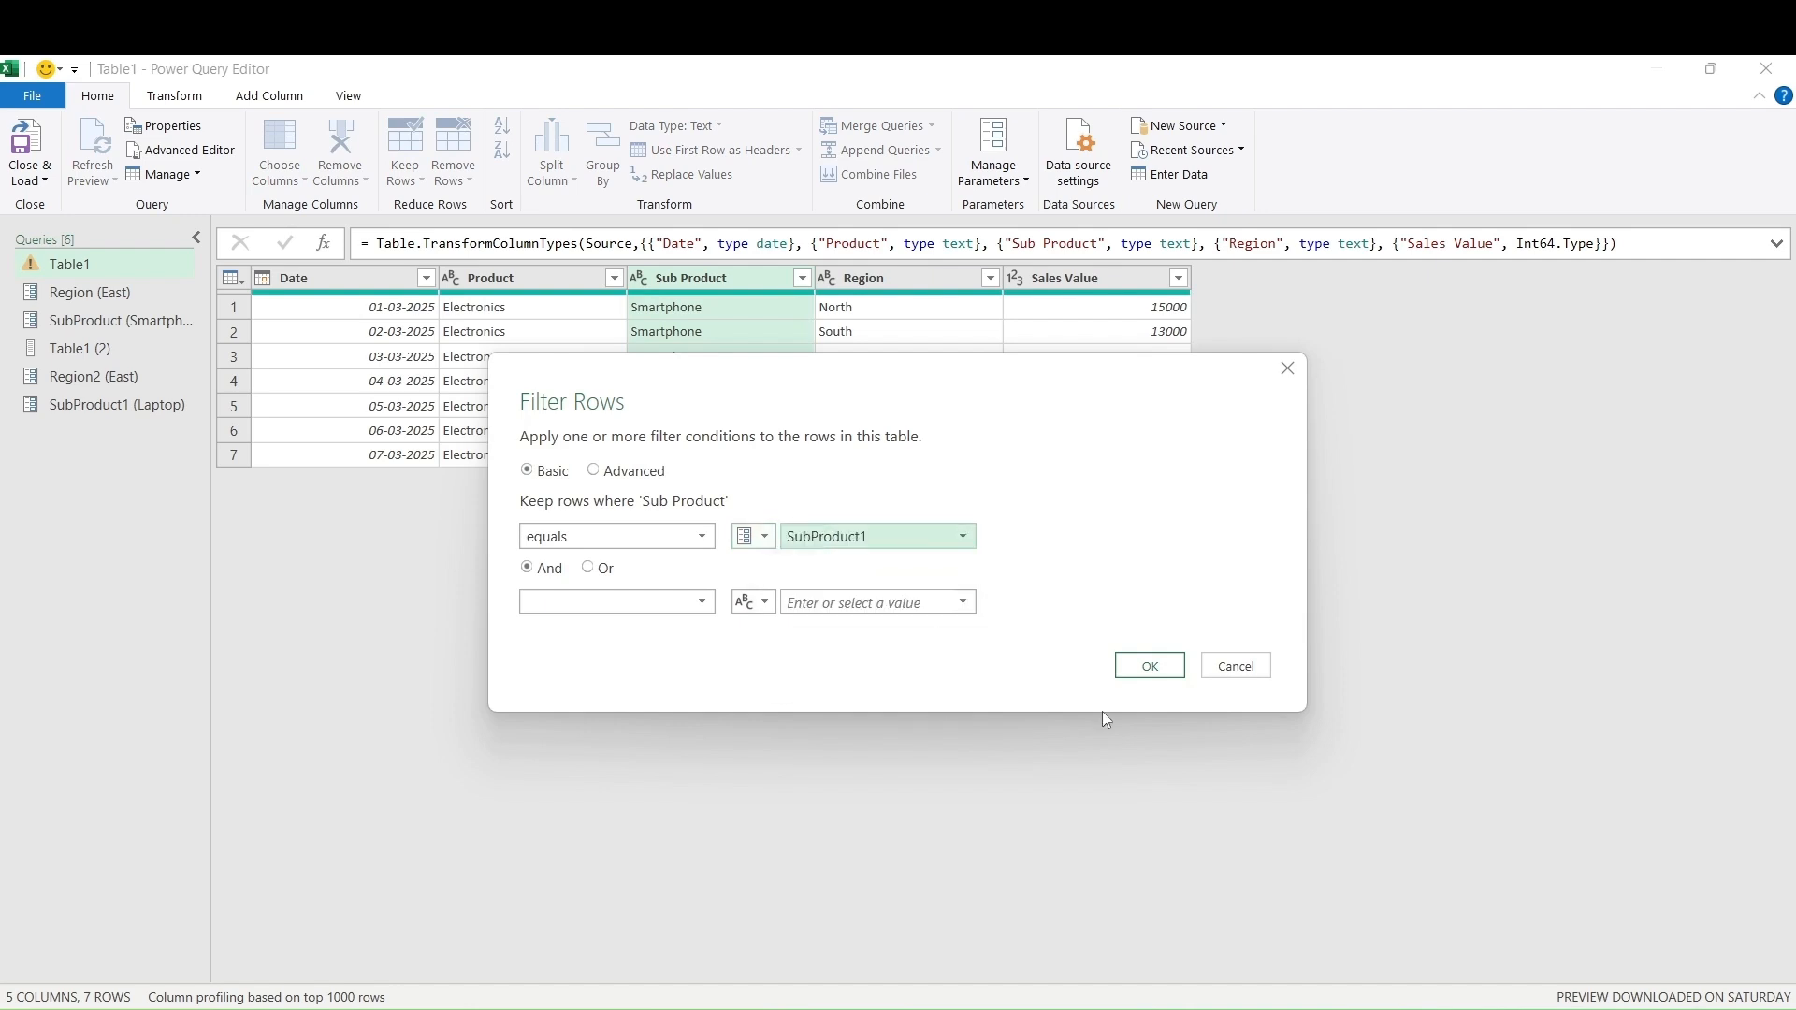
click(1149, 666)
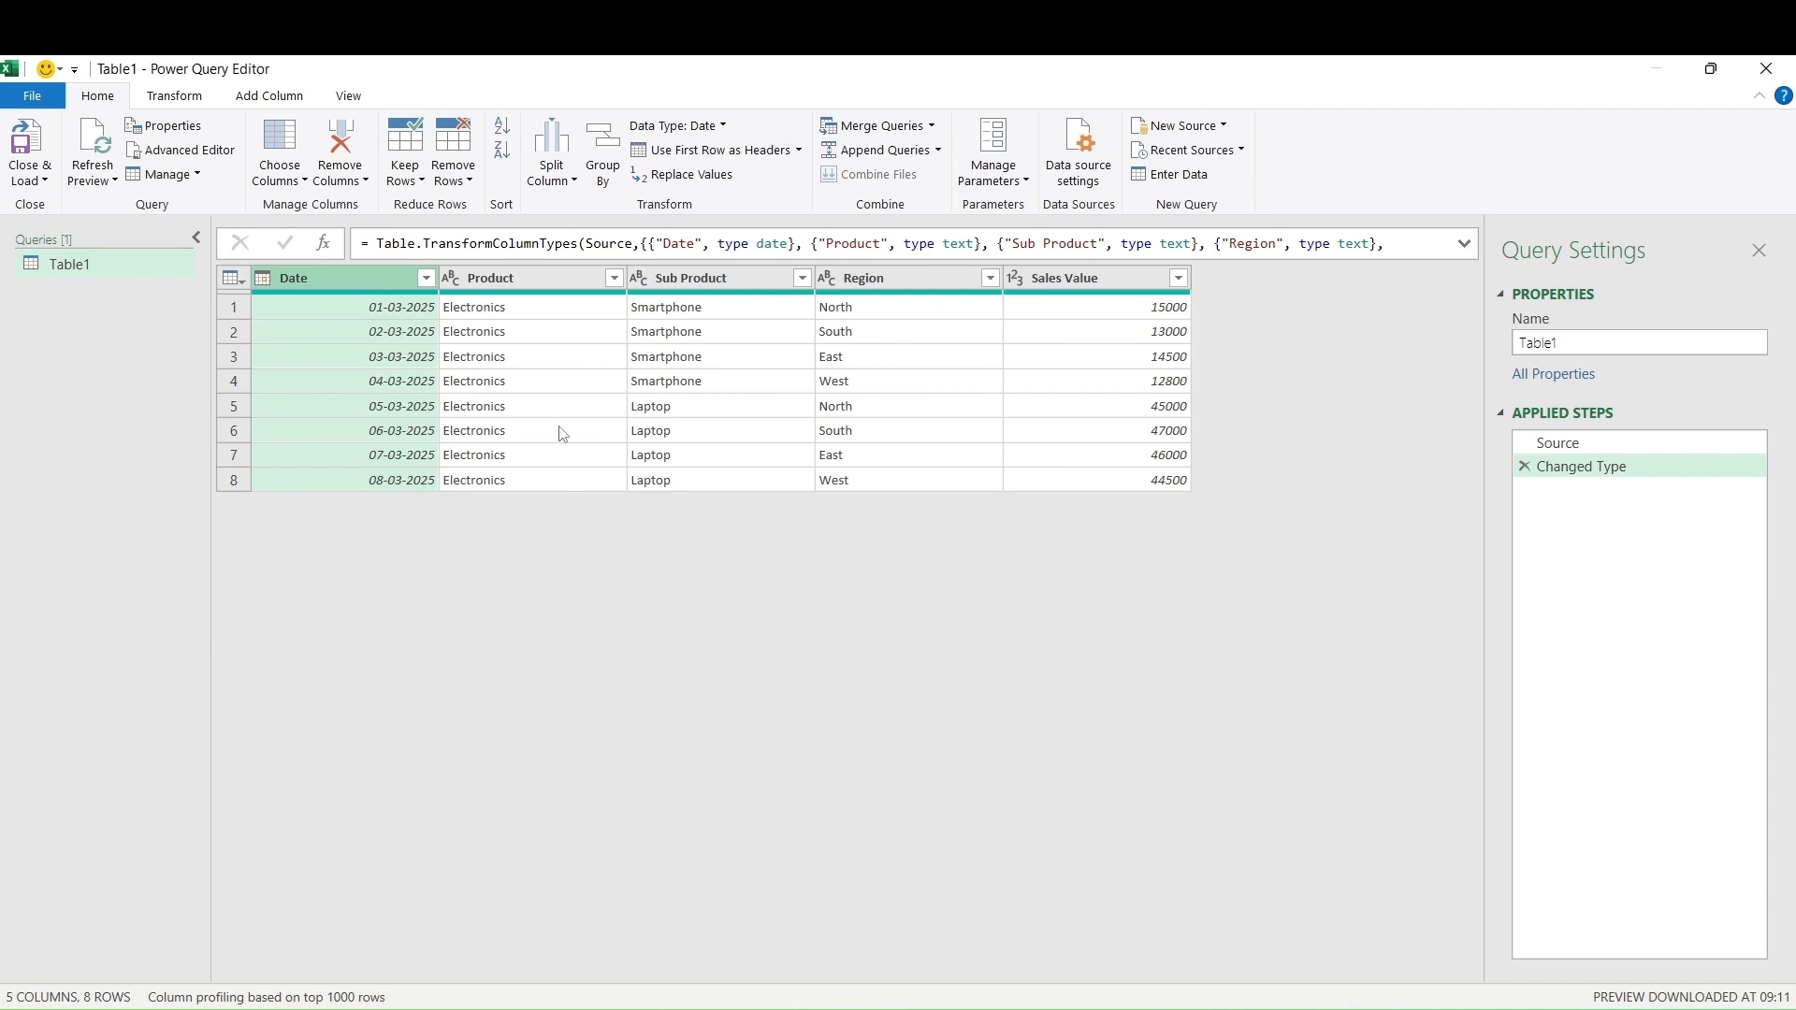
Duplicate Table1 into a new Table1 (2) query and select its Region column
right_click(105, 269)
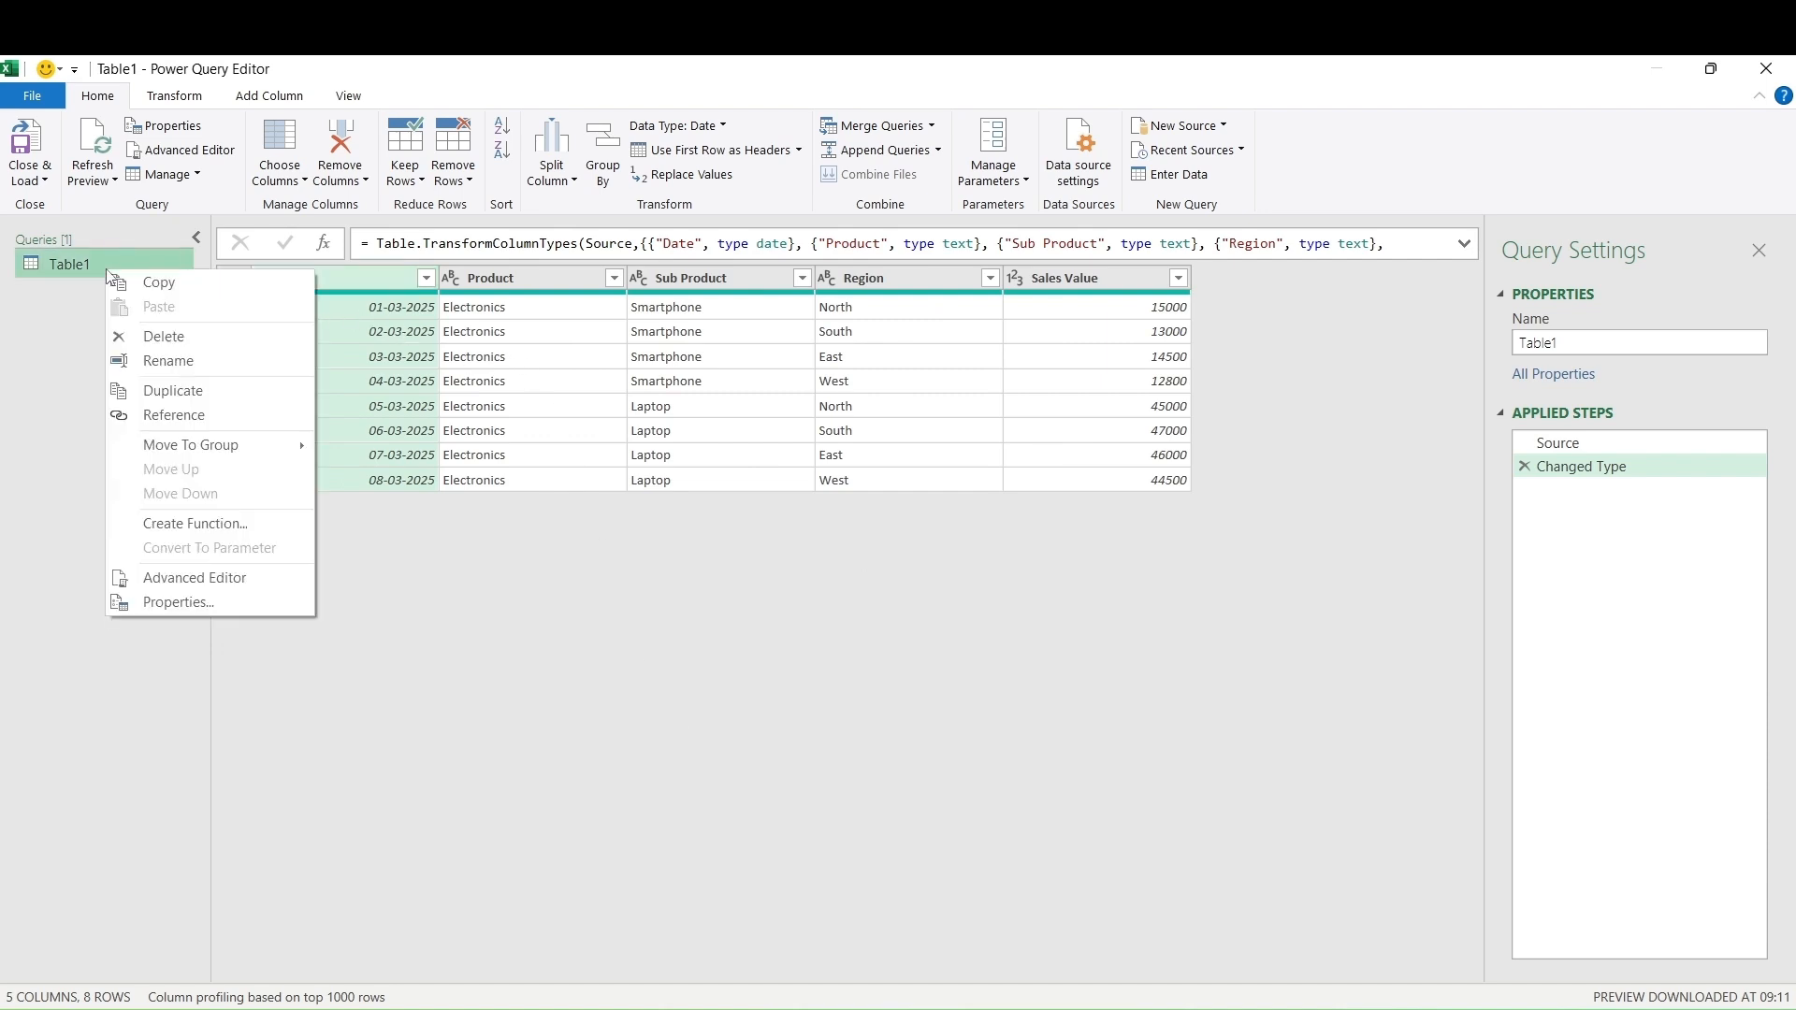
click(128, 396)
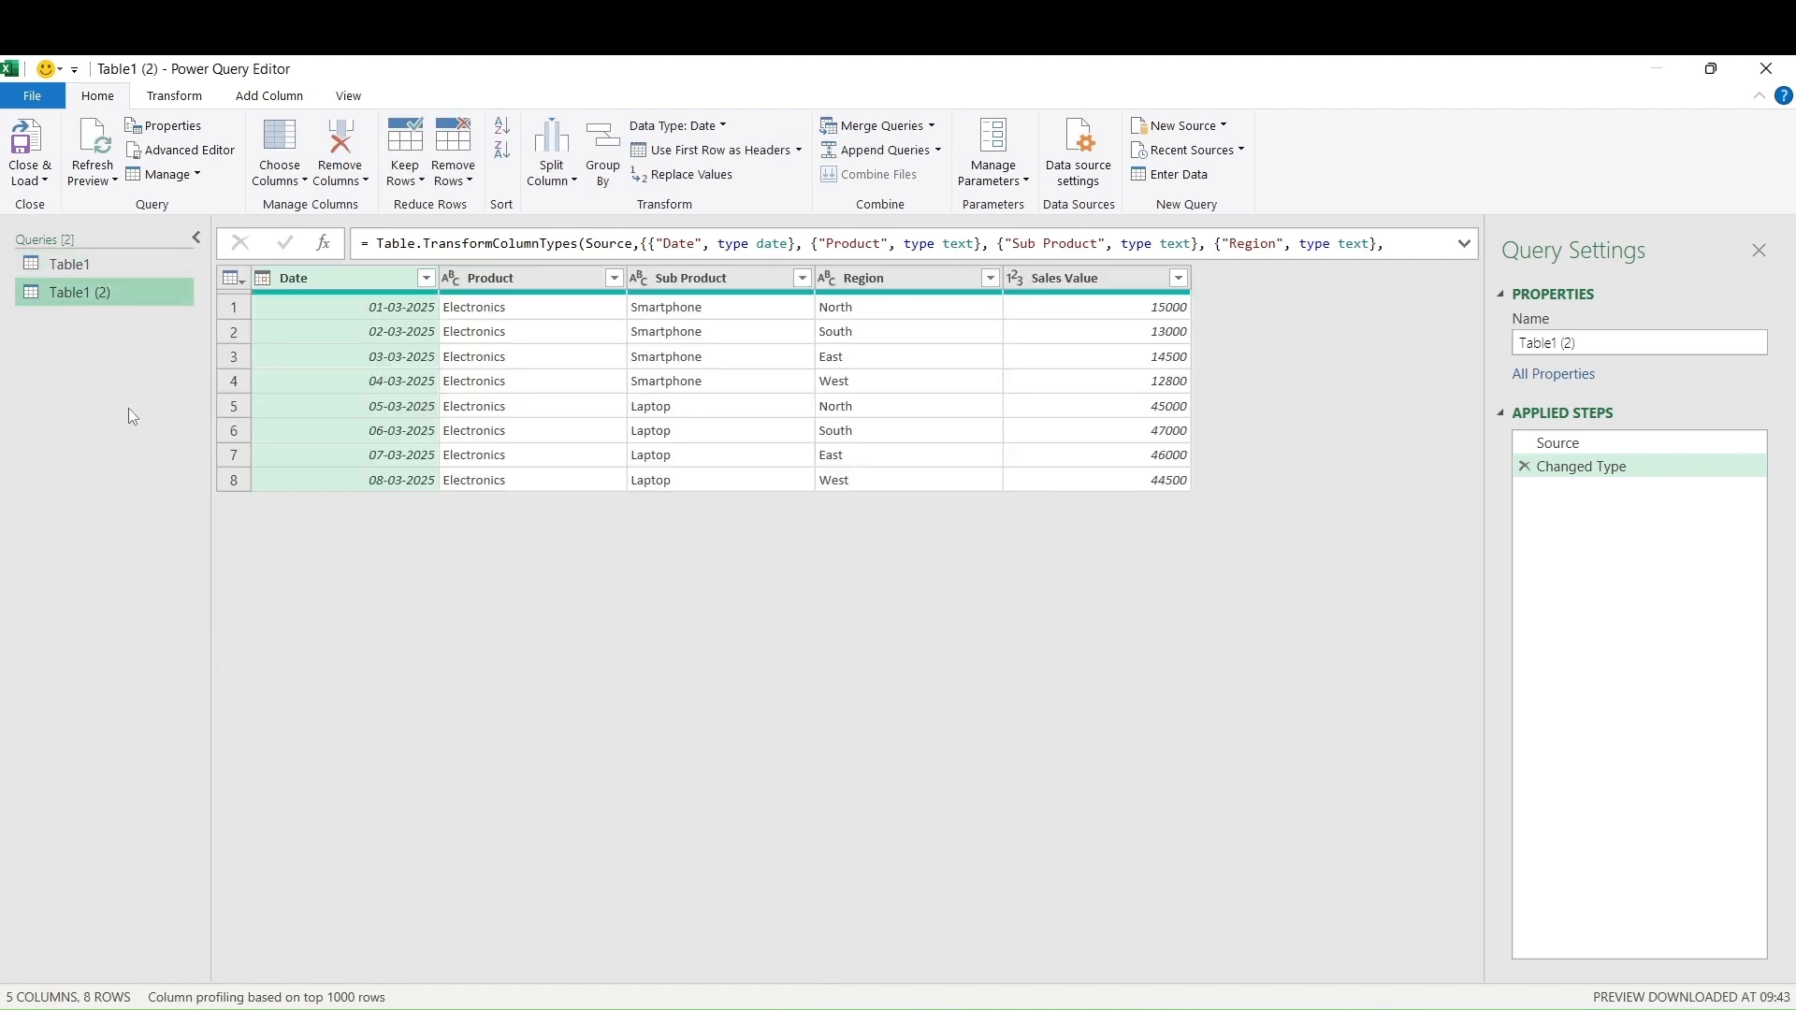
click(904, 283)
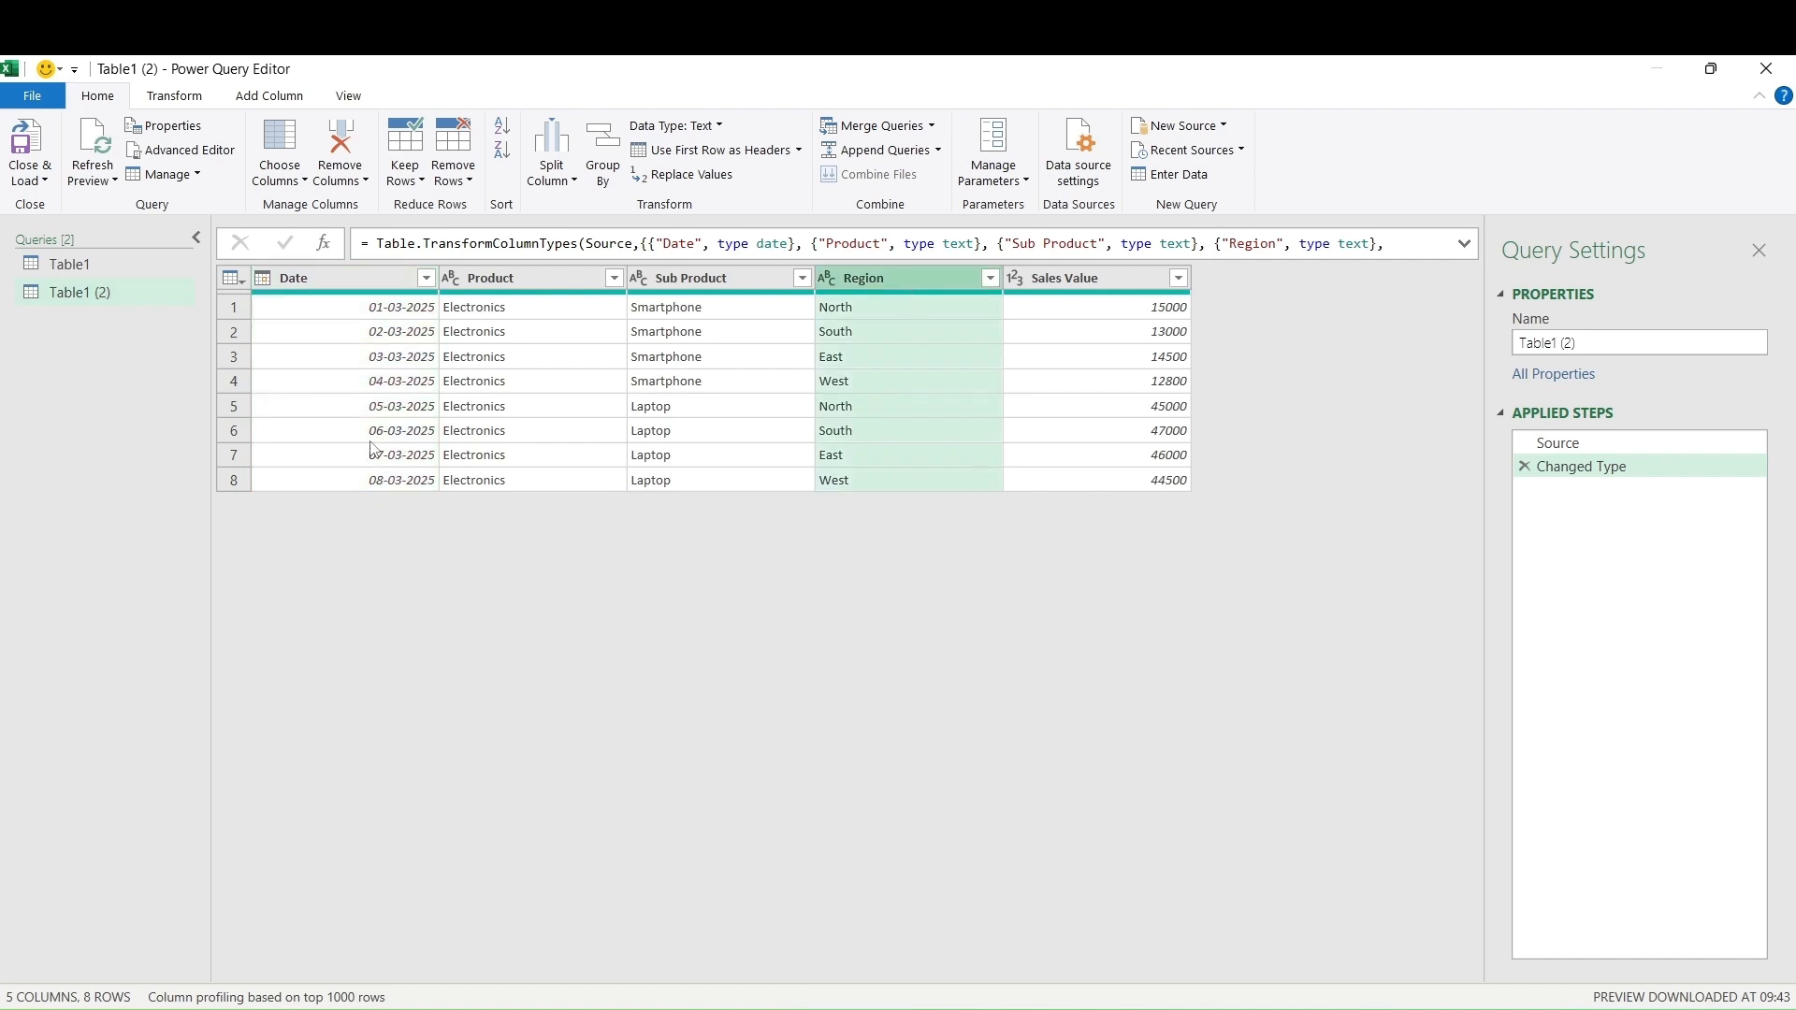
Keep only the Region column in Table1 (2) and remove duplicate regions, leaving four
click(338, 181)
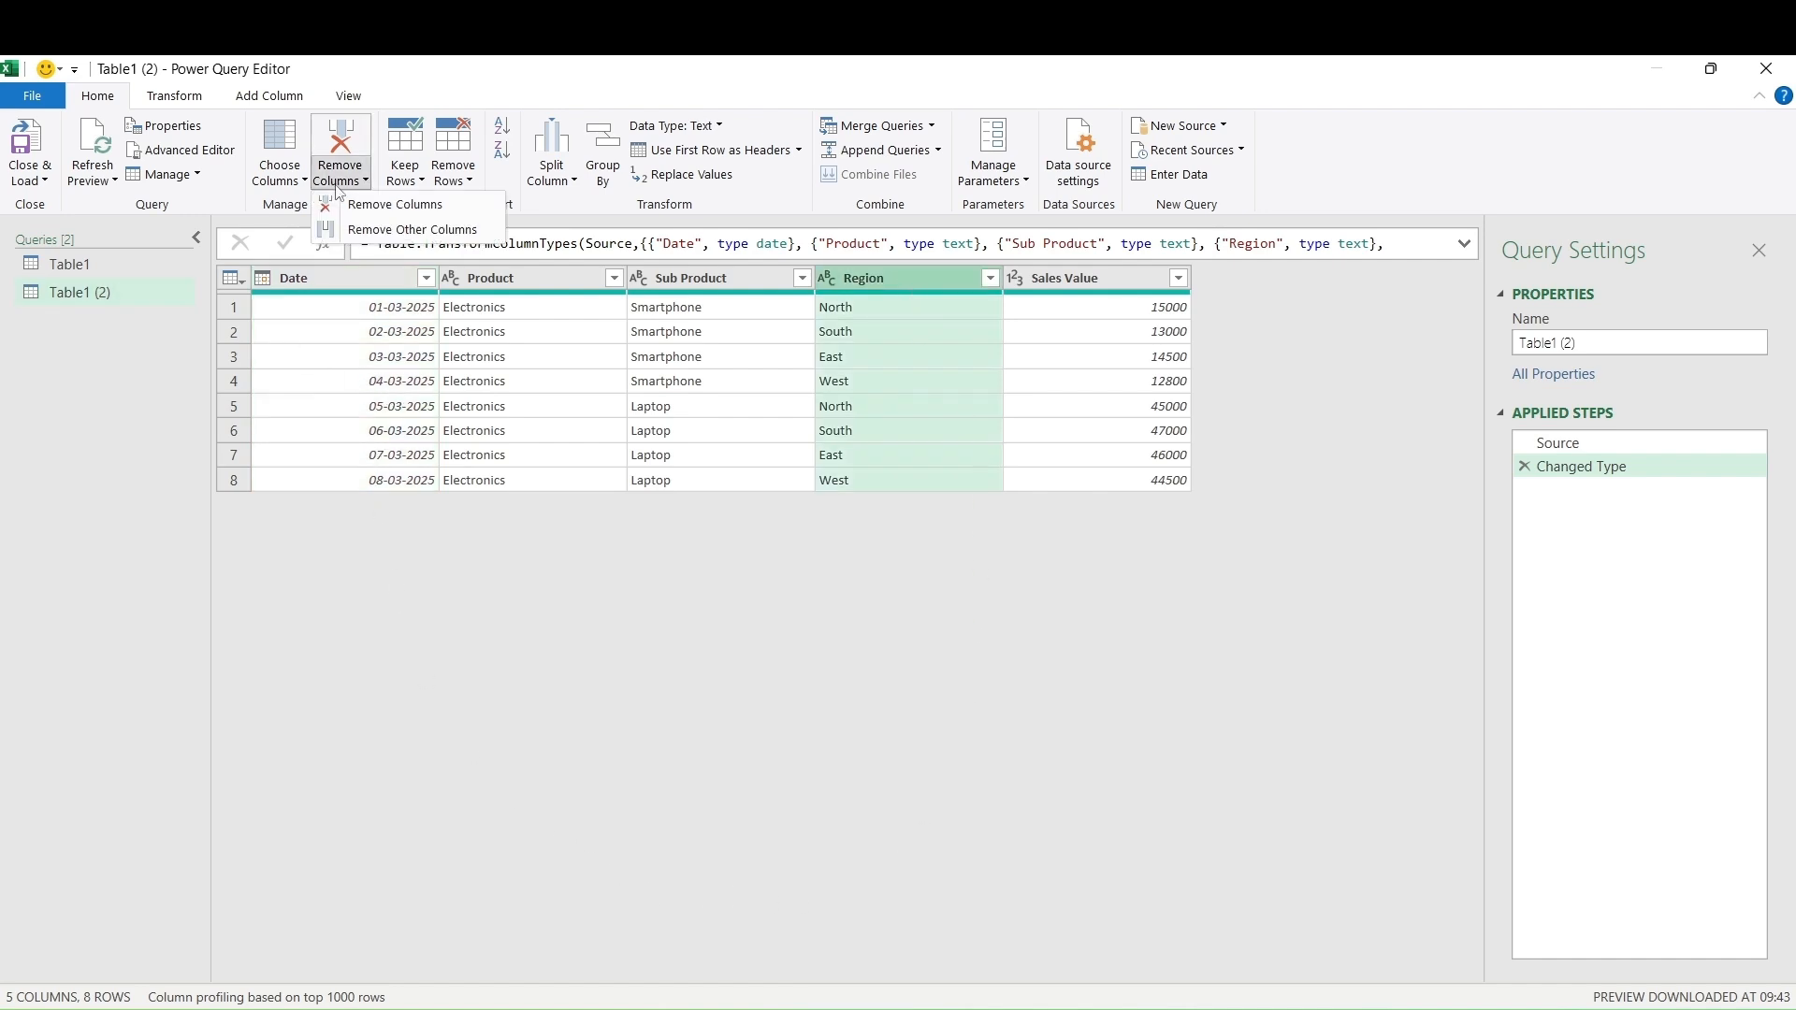
click(346, 231)
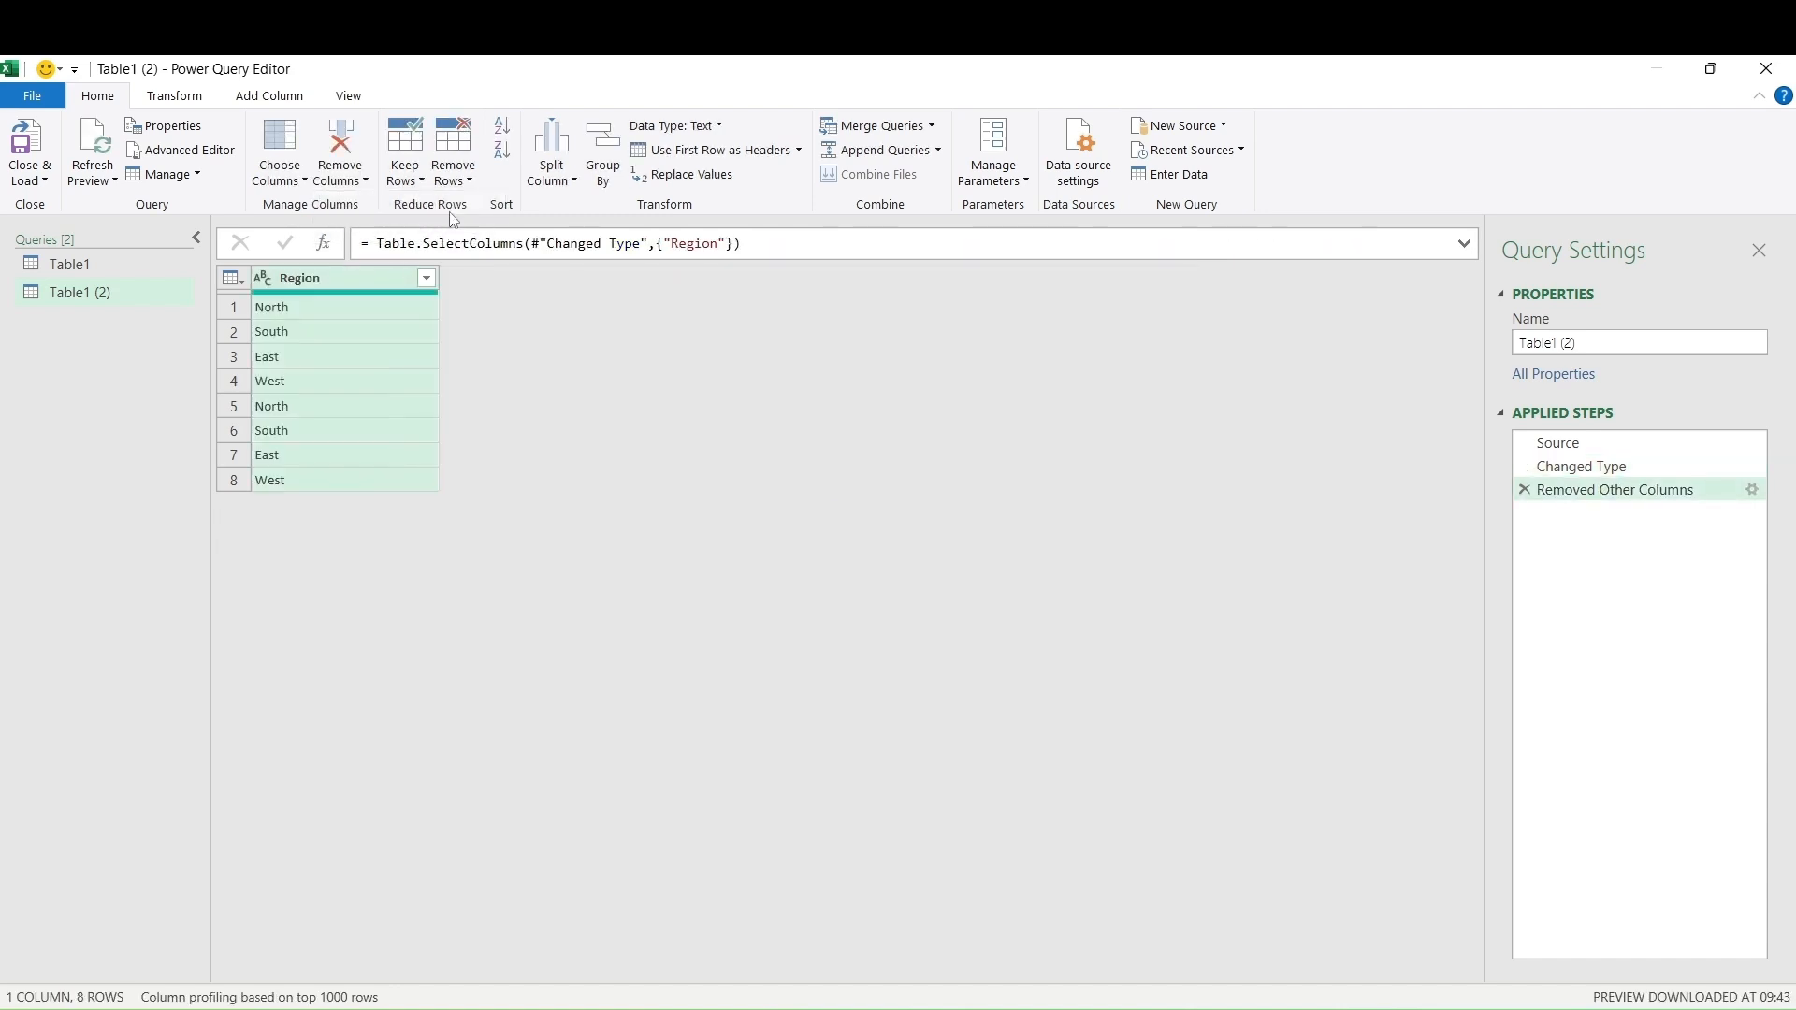
click(468, 183)
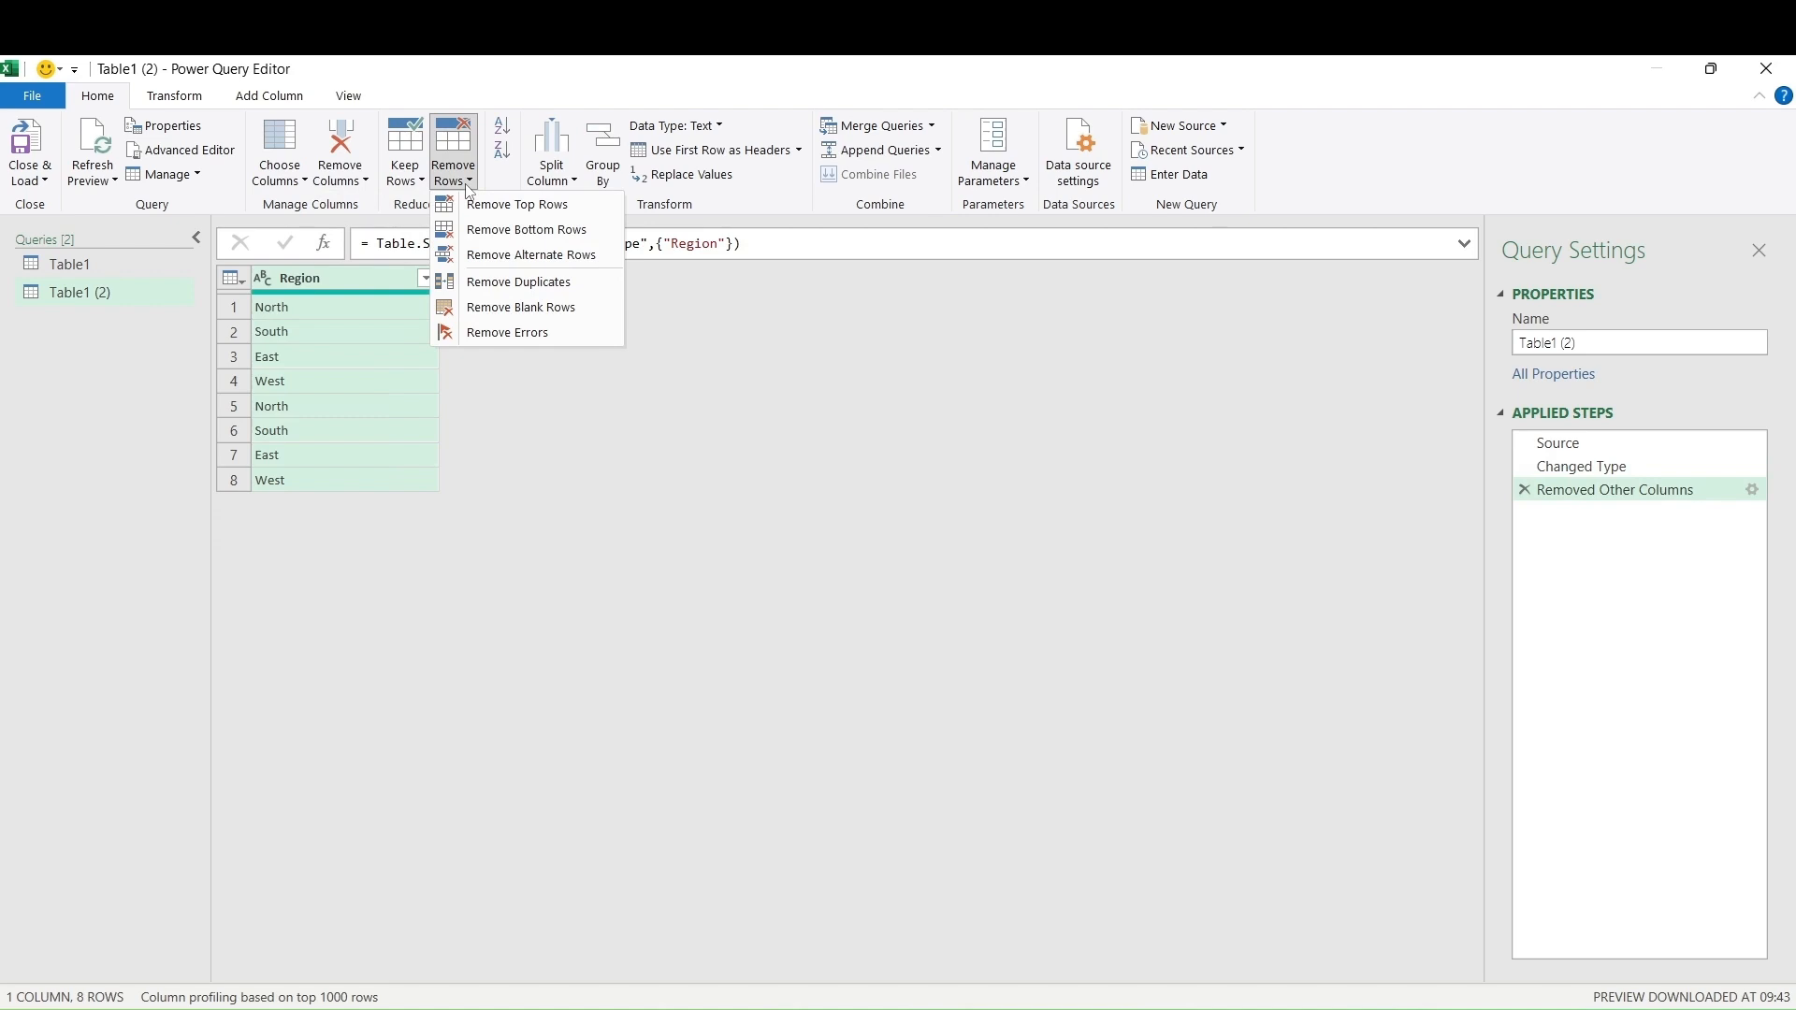
click(462, 285)
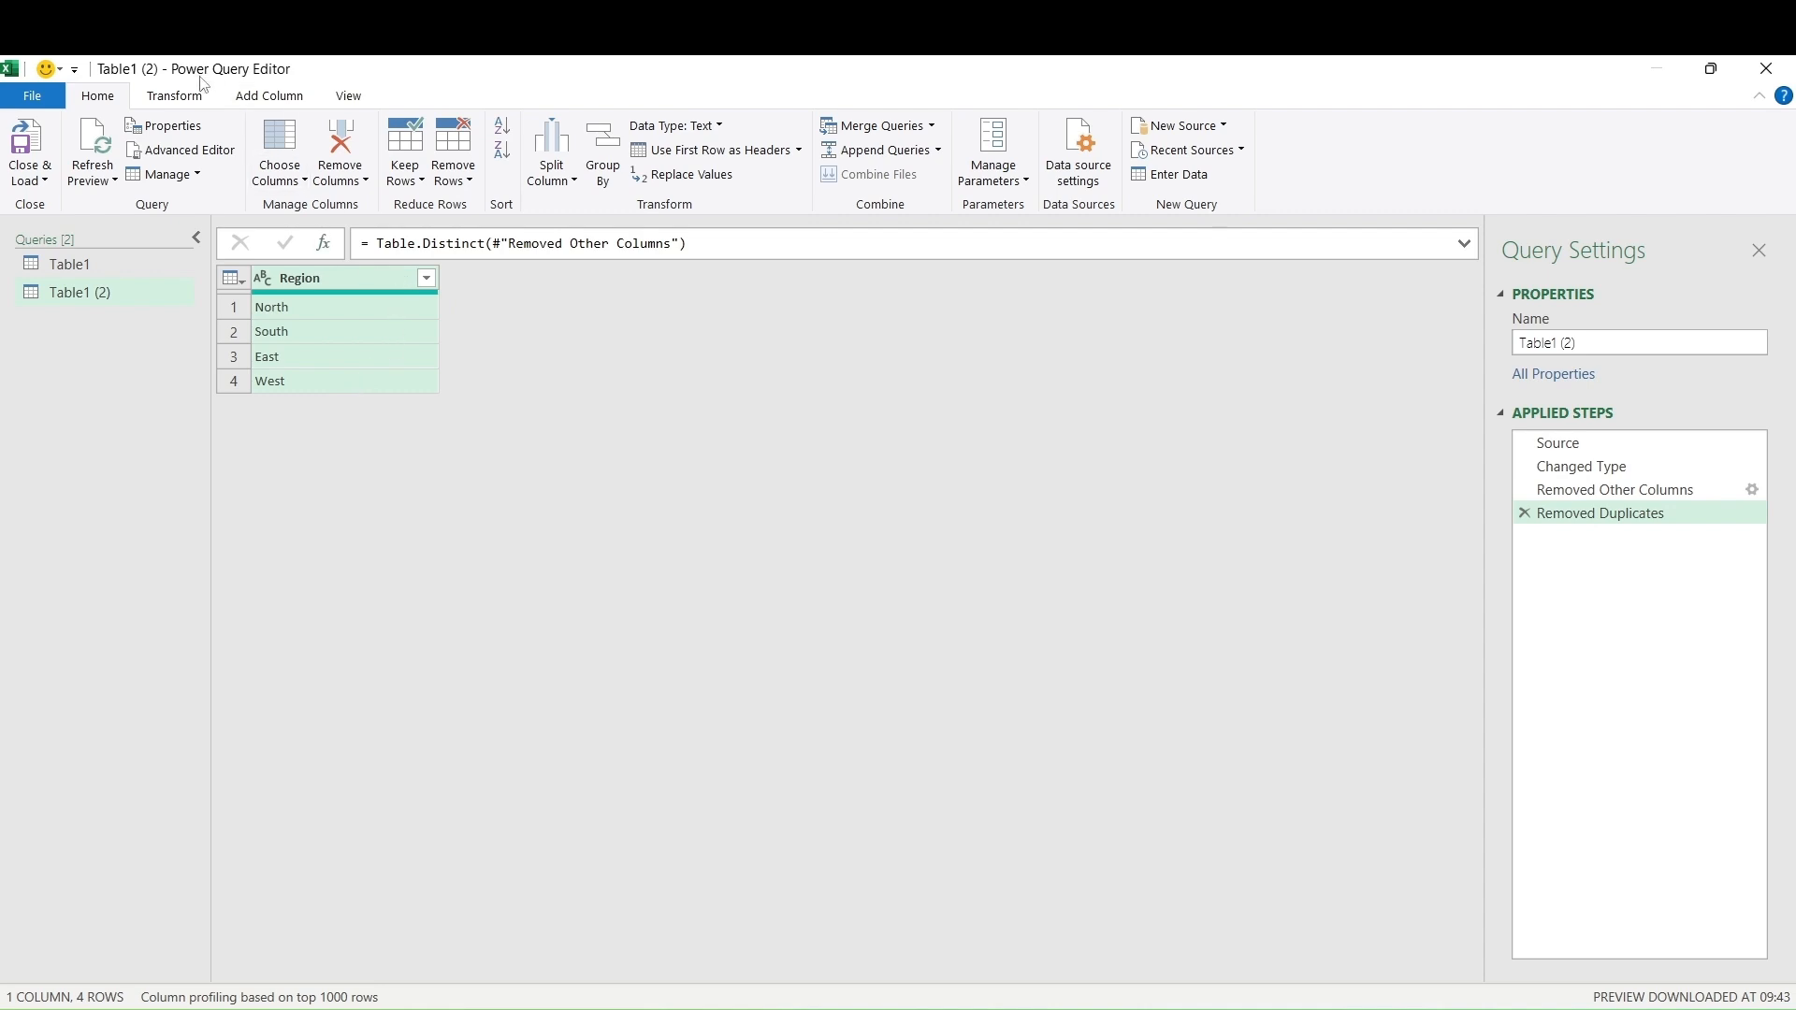
Convert the Region column into a list of North, South, East, West, then return to Table1
click(187, 99)
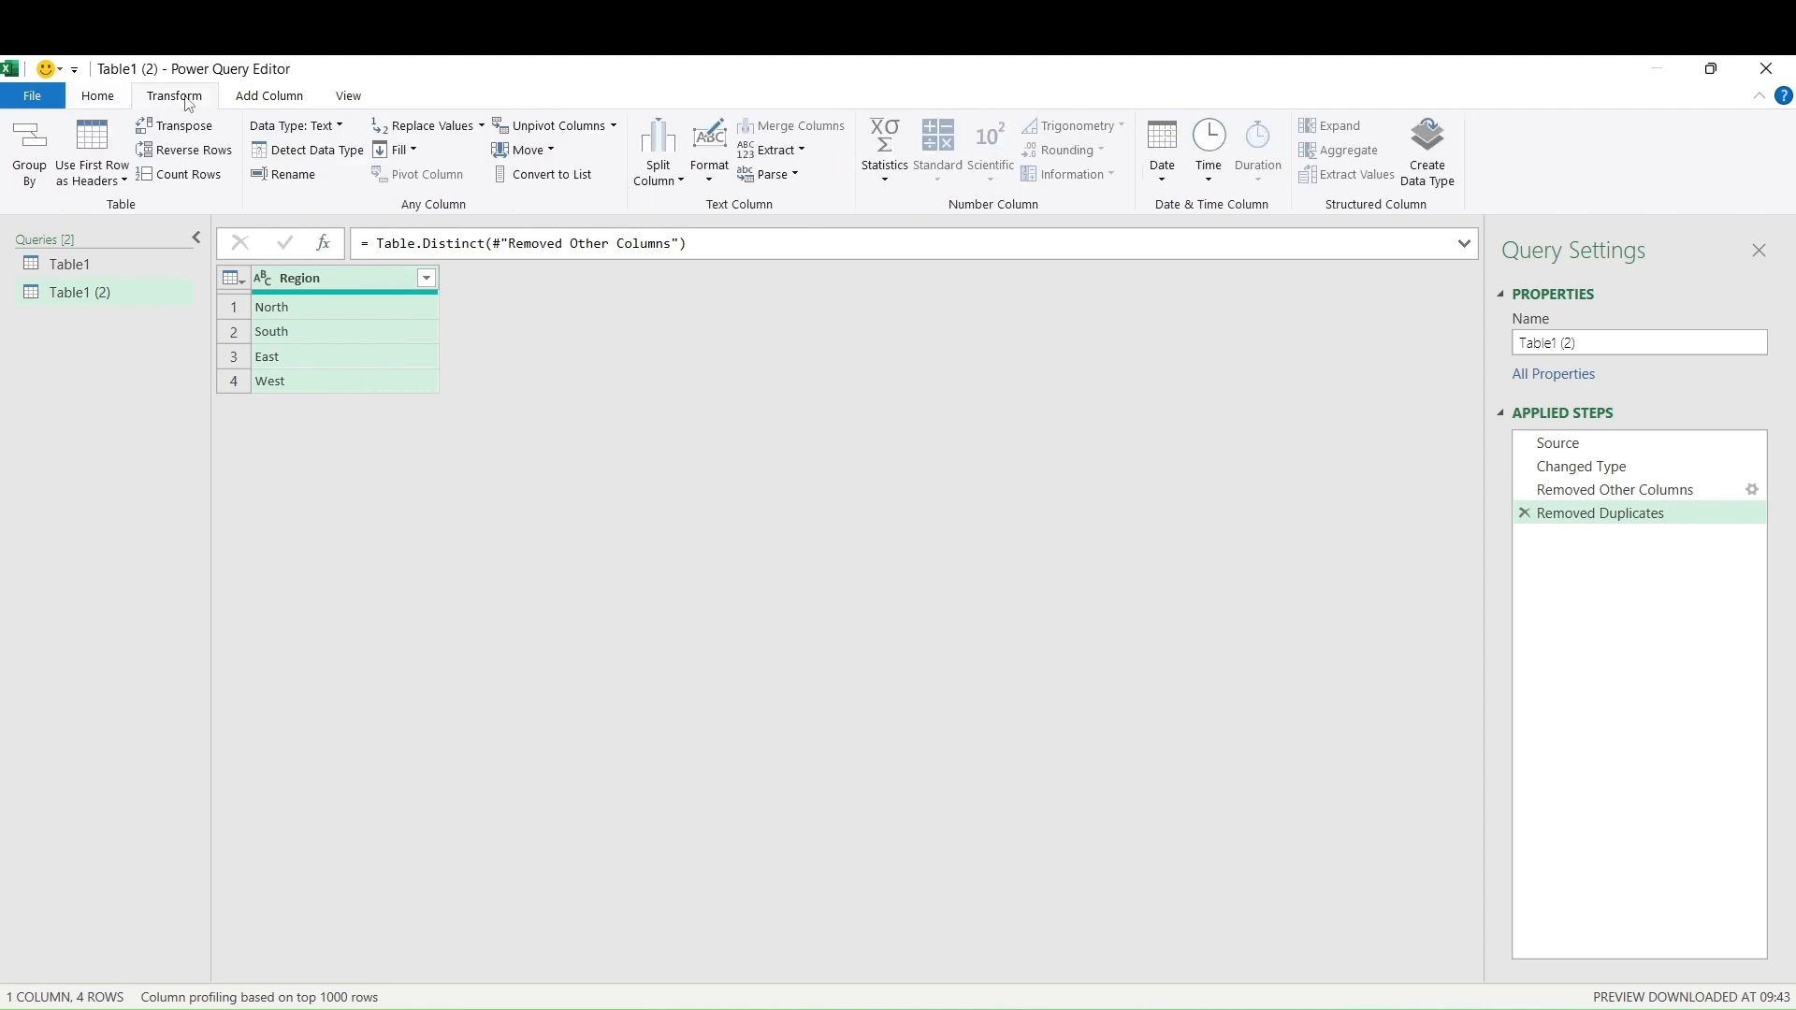
click(550, 176)
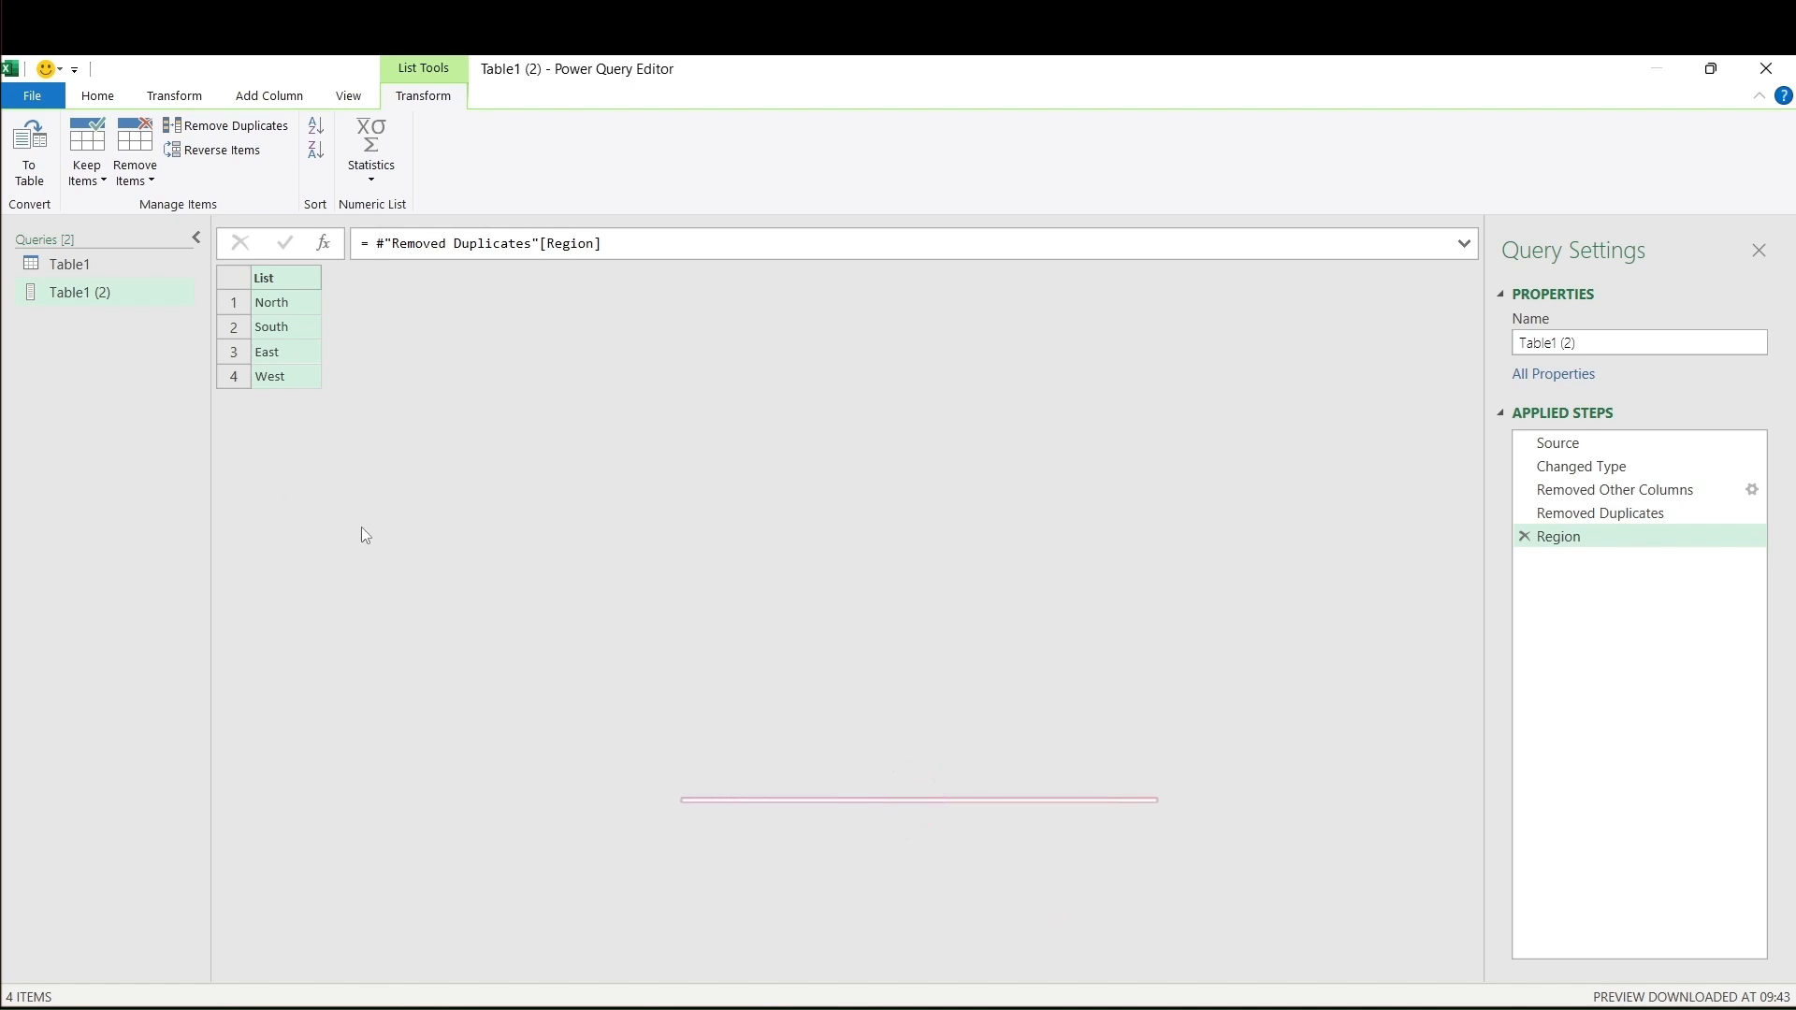
click(81, 269)
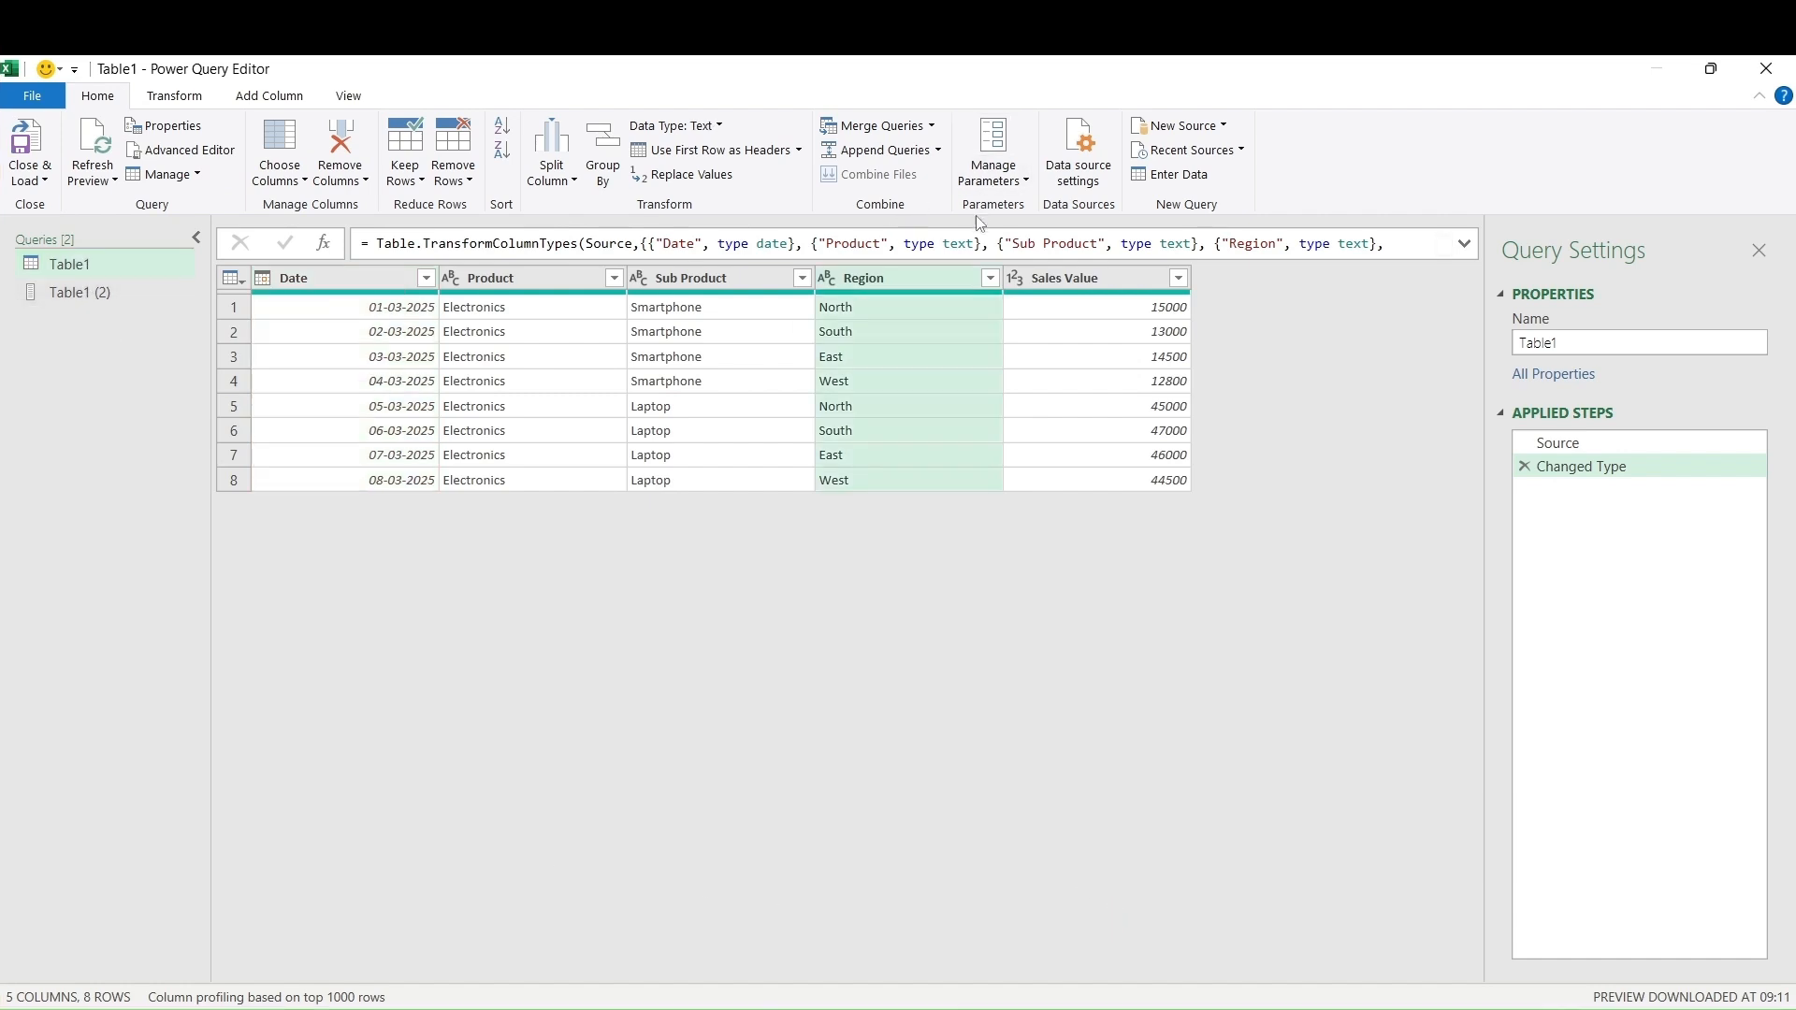
Start a new parameter and name it Region
click(999, 176)
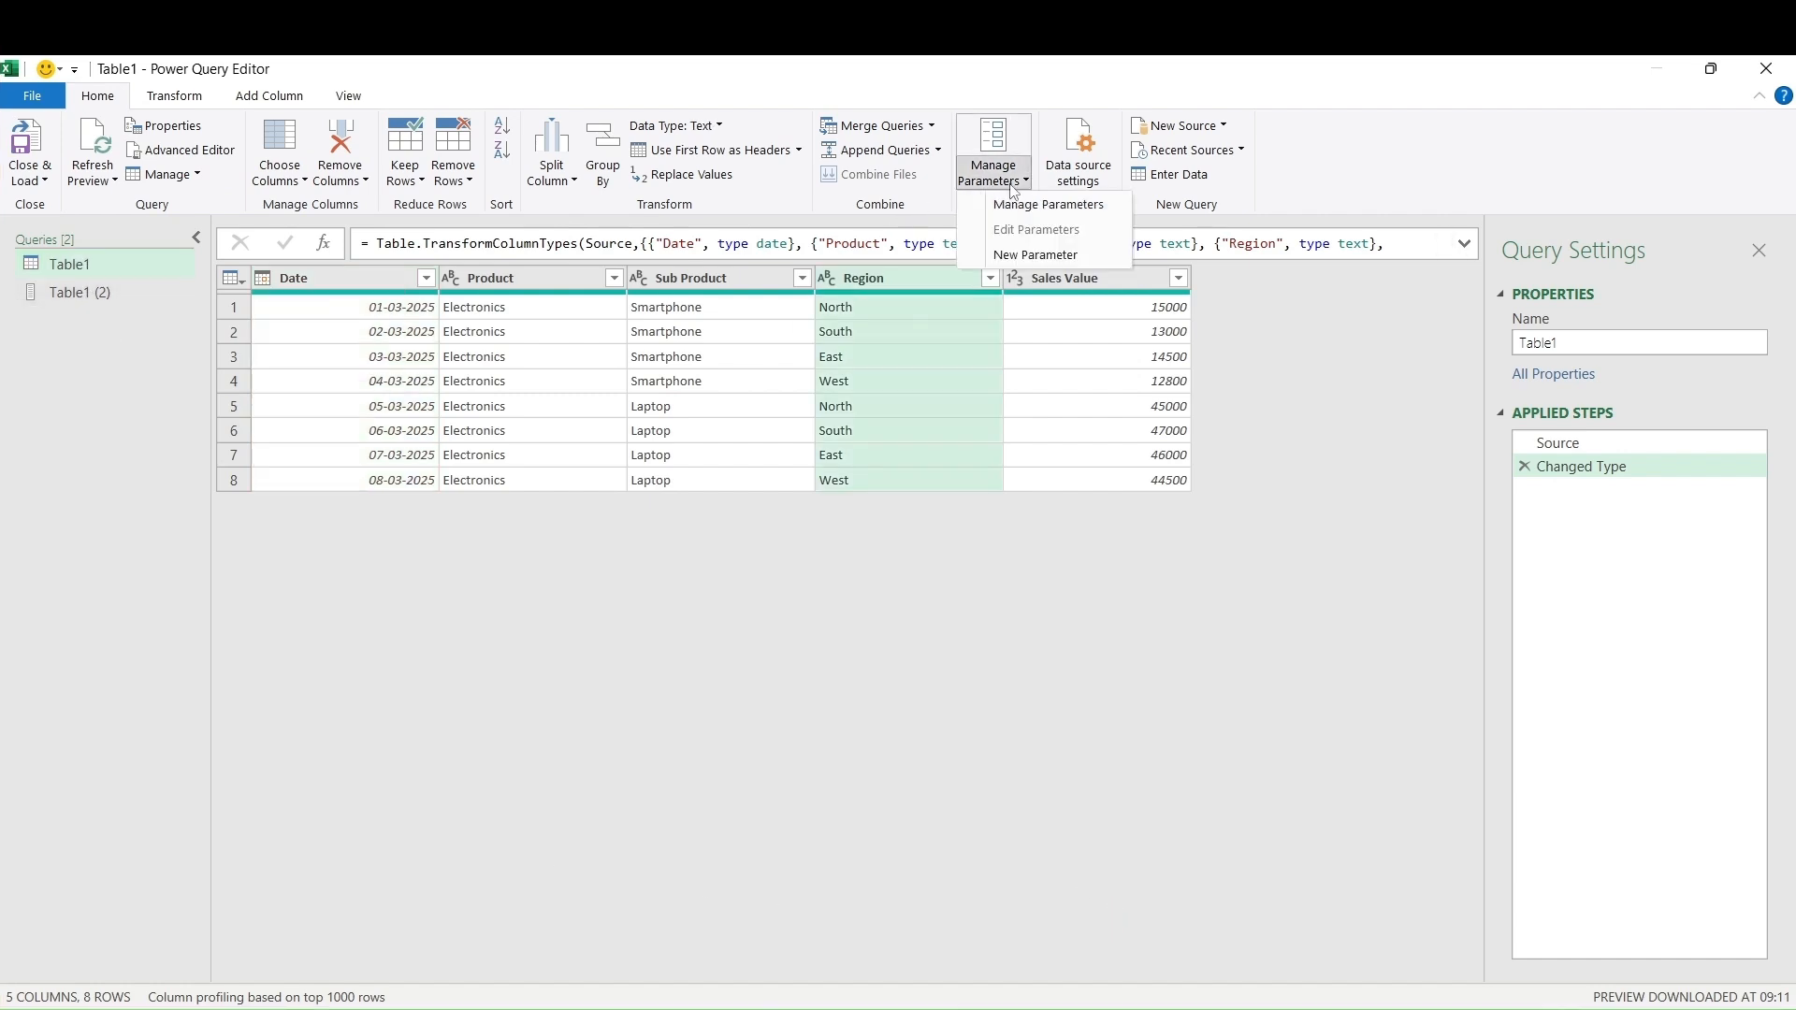
click(1021, 254)
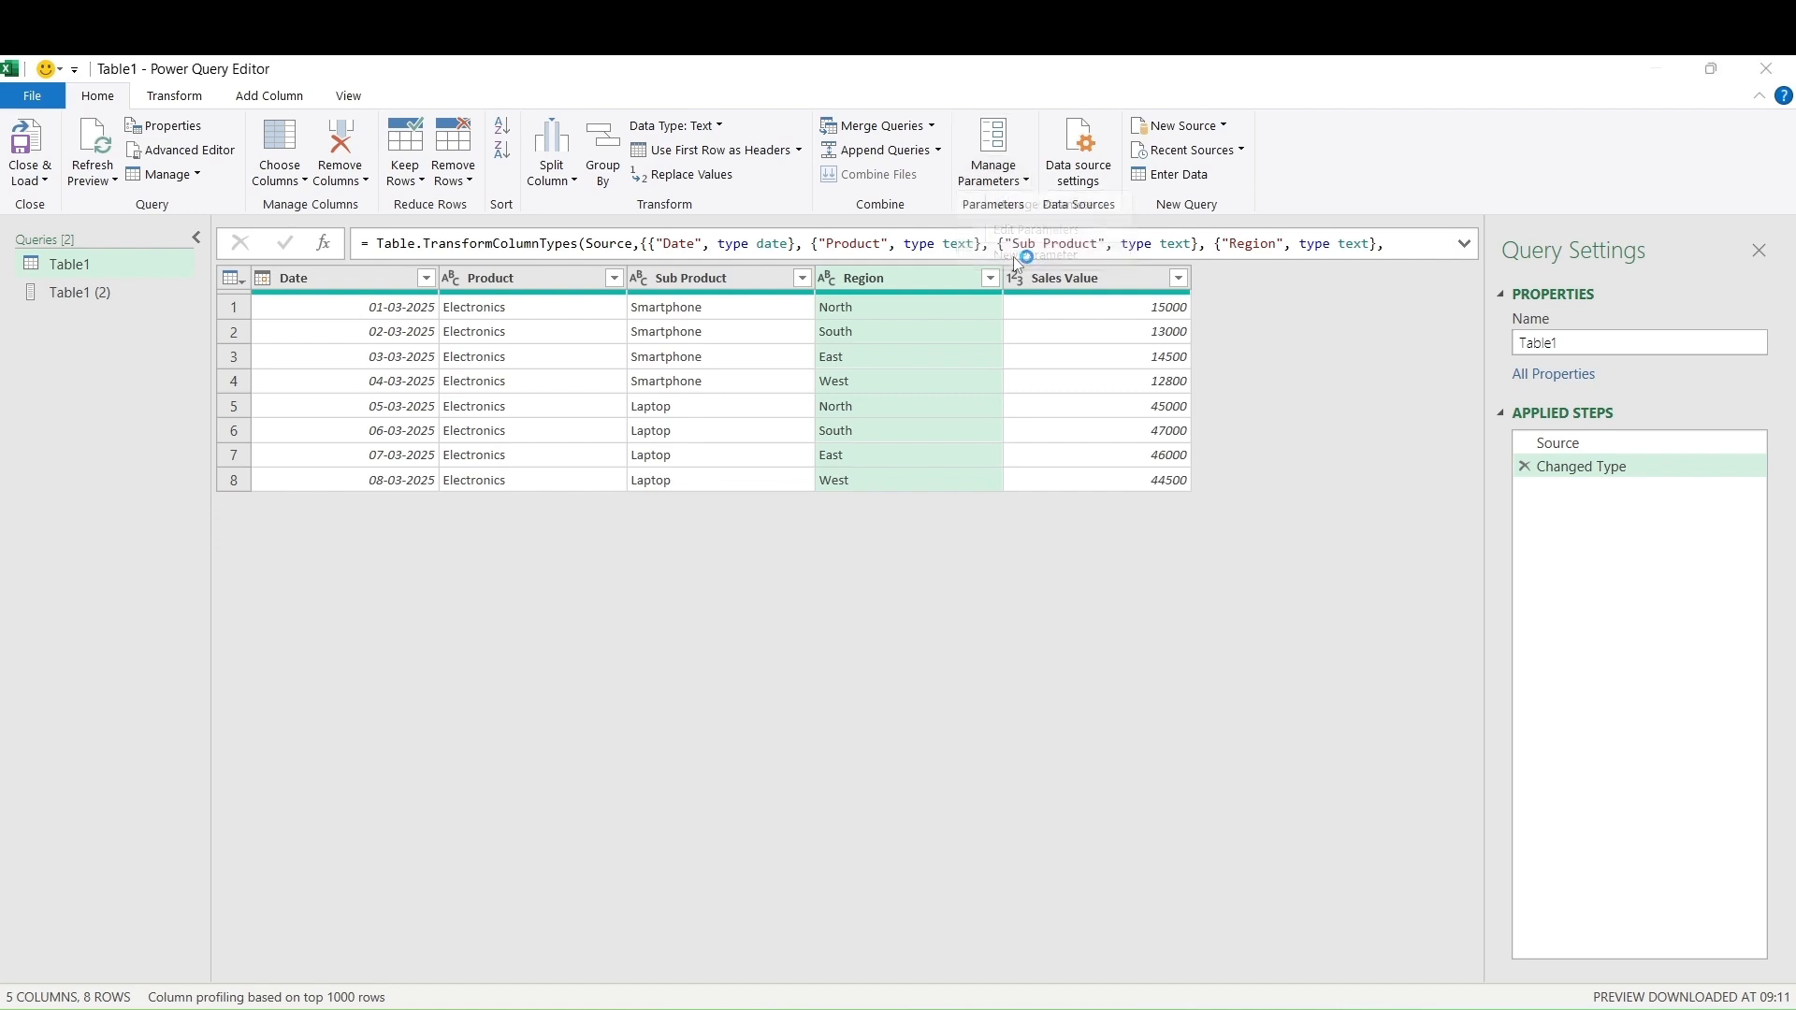
click(953, 259)
drag(954, 259, 846, 260)
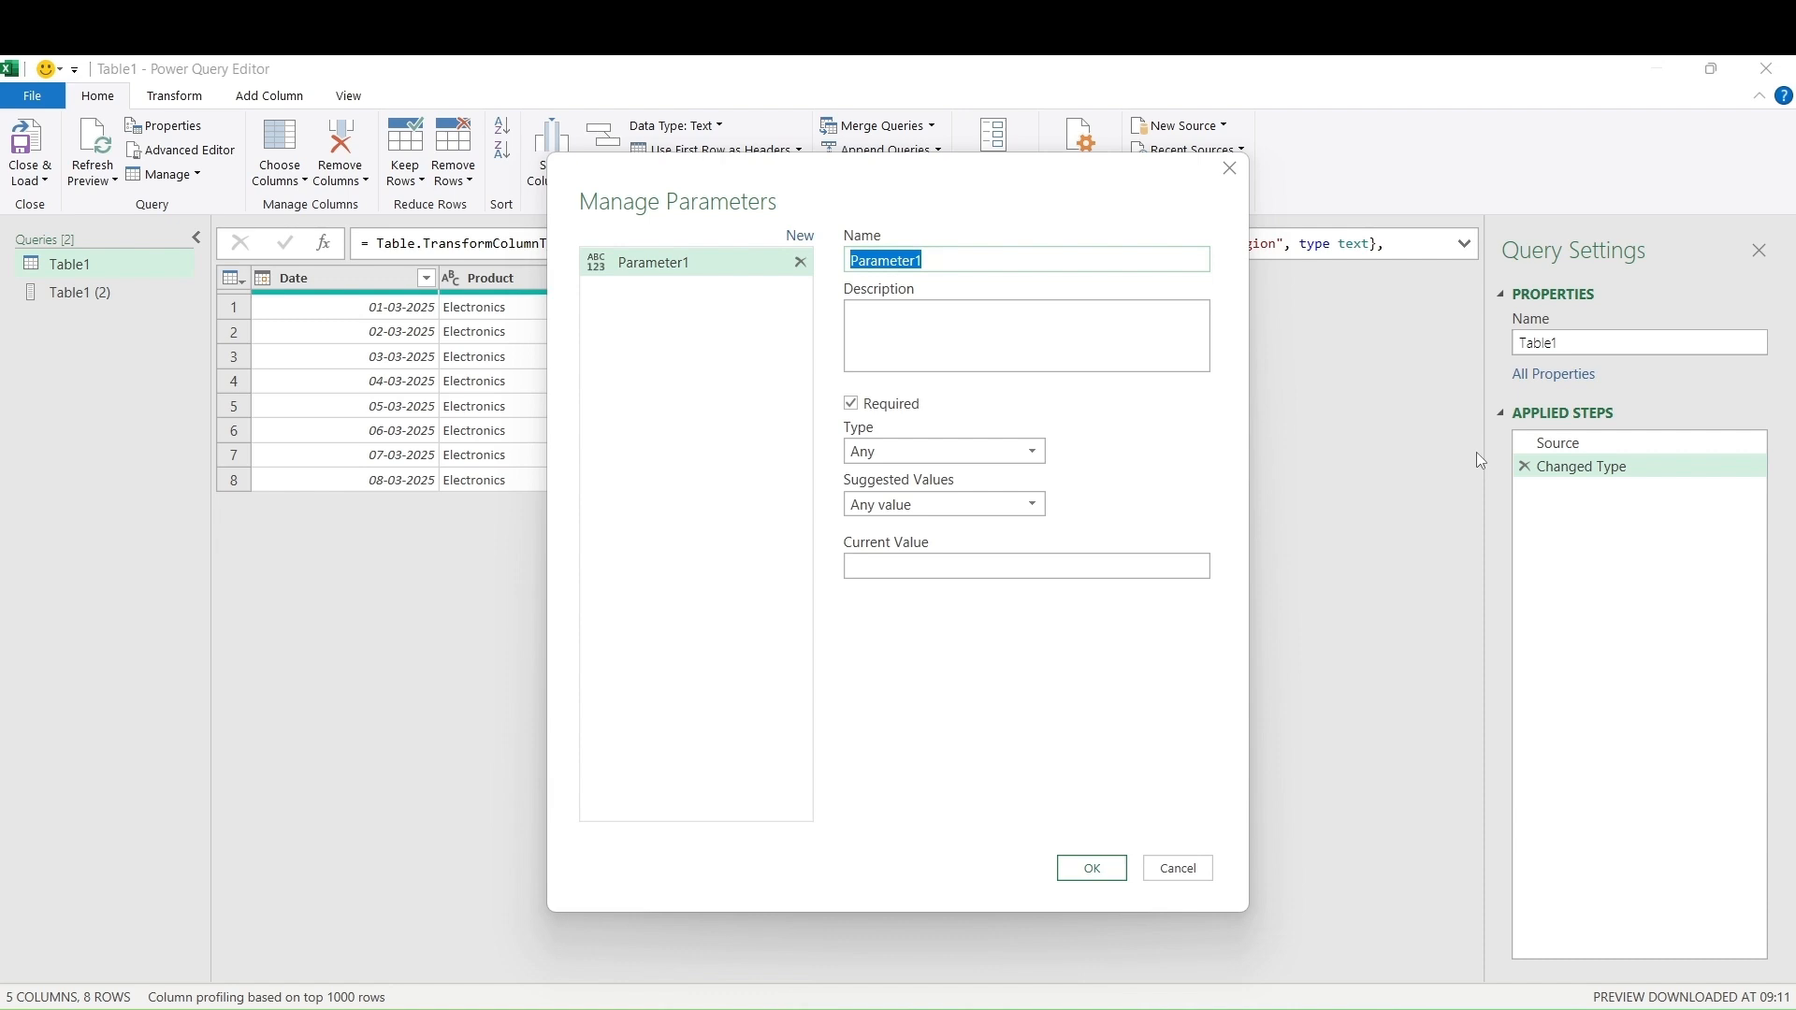
text(Region)
Make the Region parameter Text, suggest values from the Table1 (2) query, with current value North
click(1042, 454)
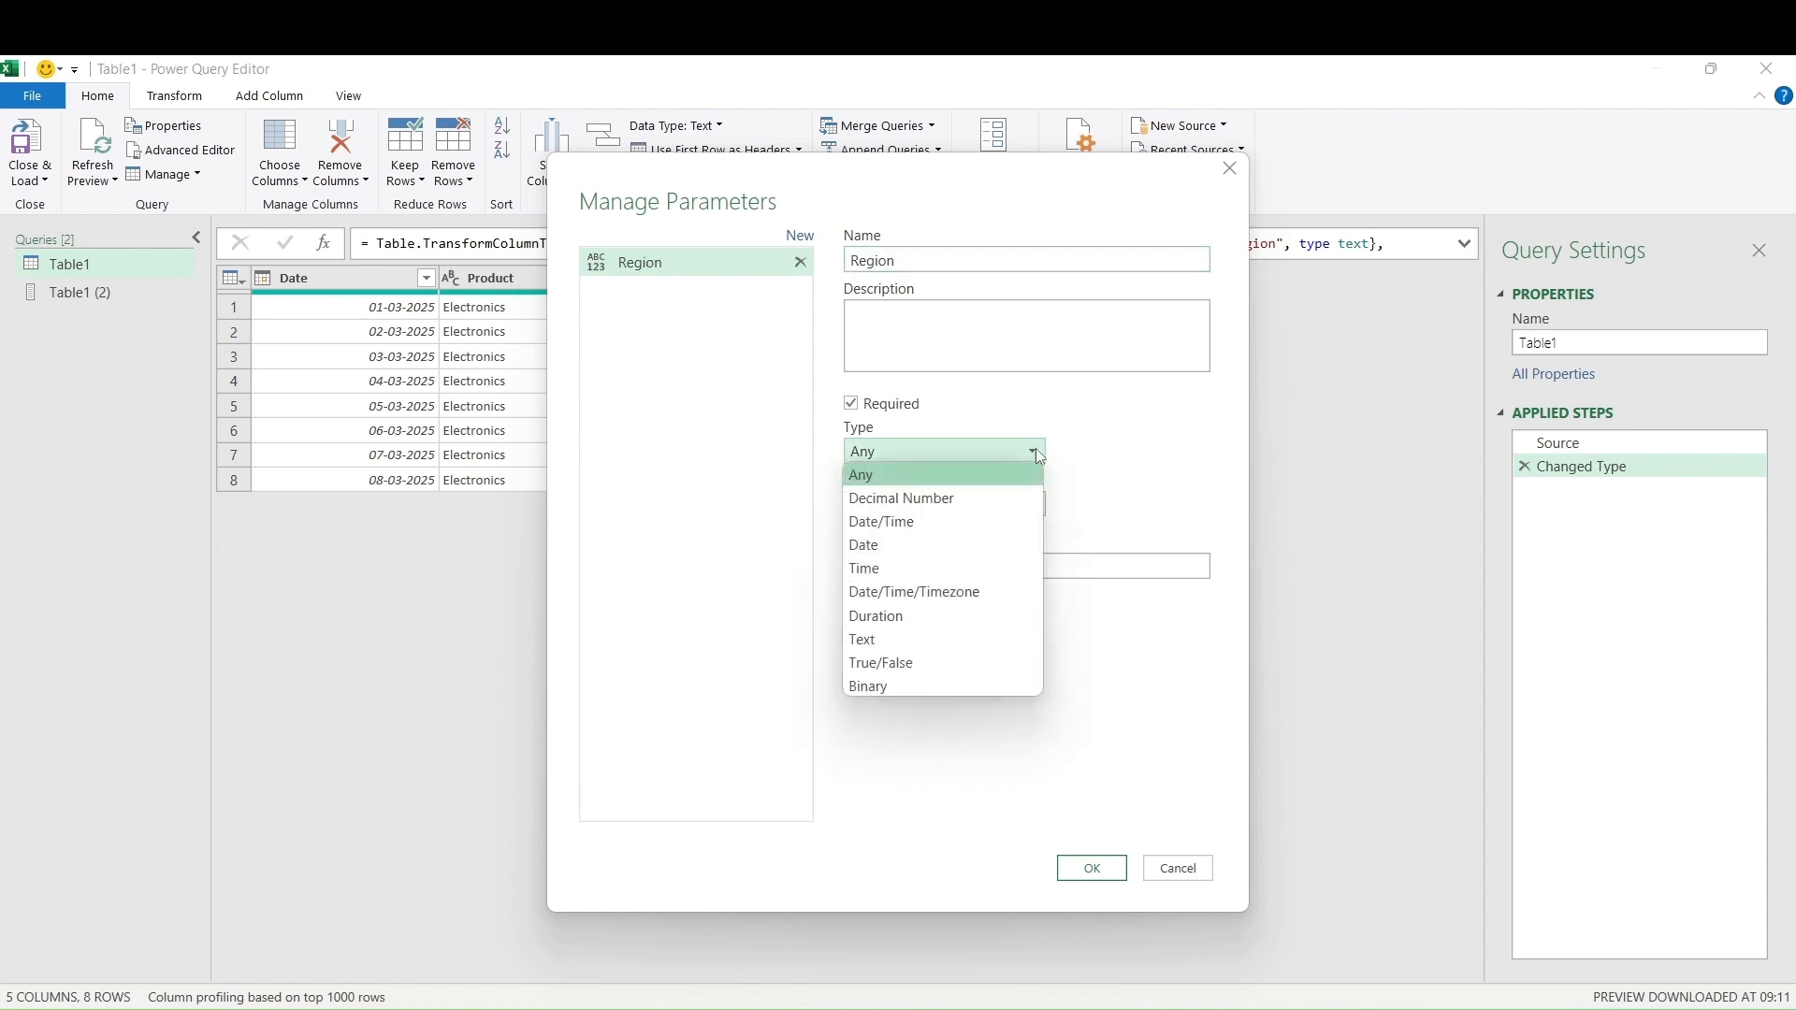
click(980, 643)
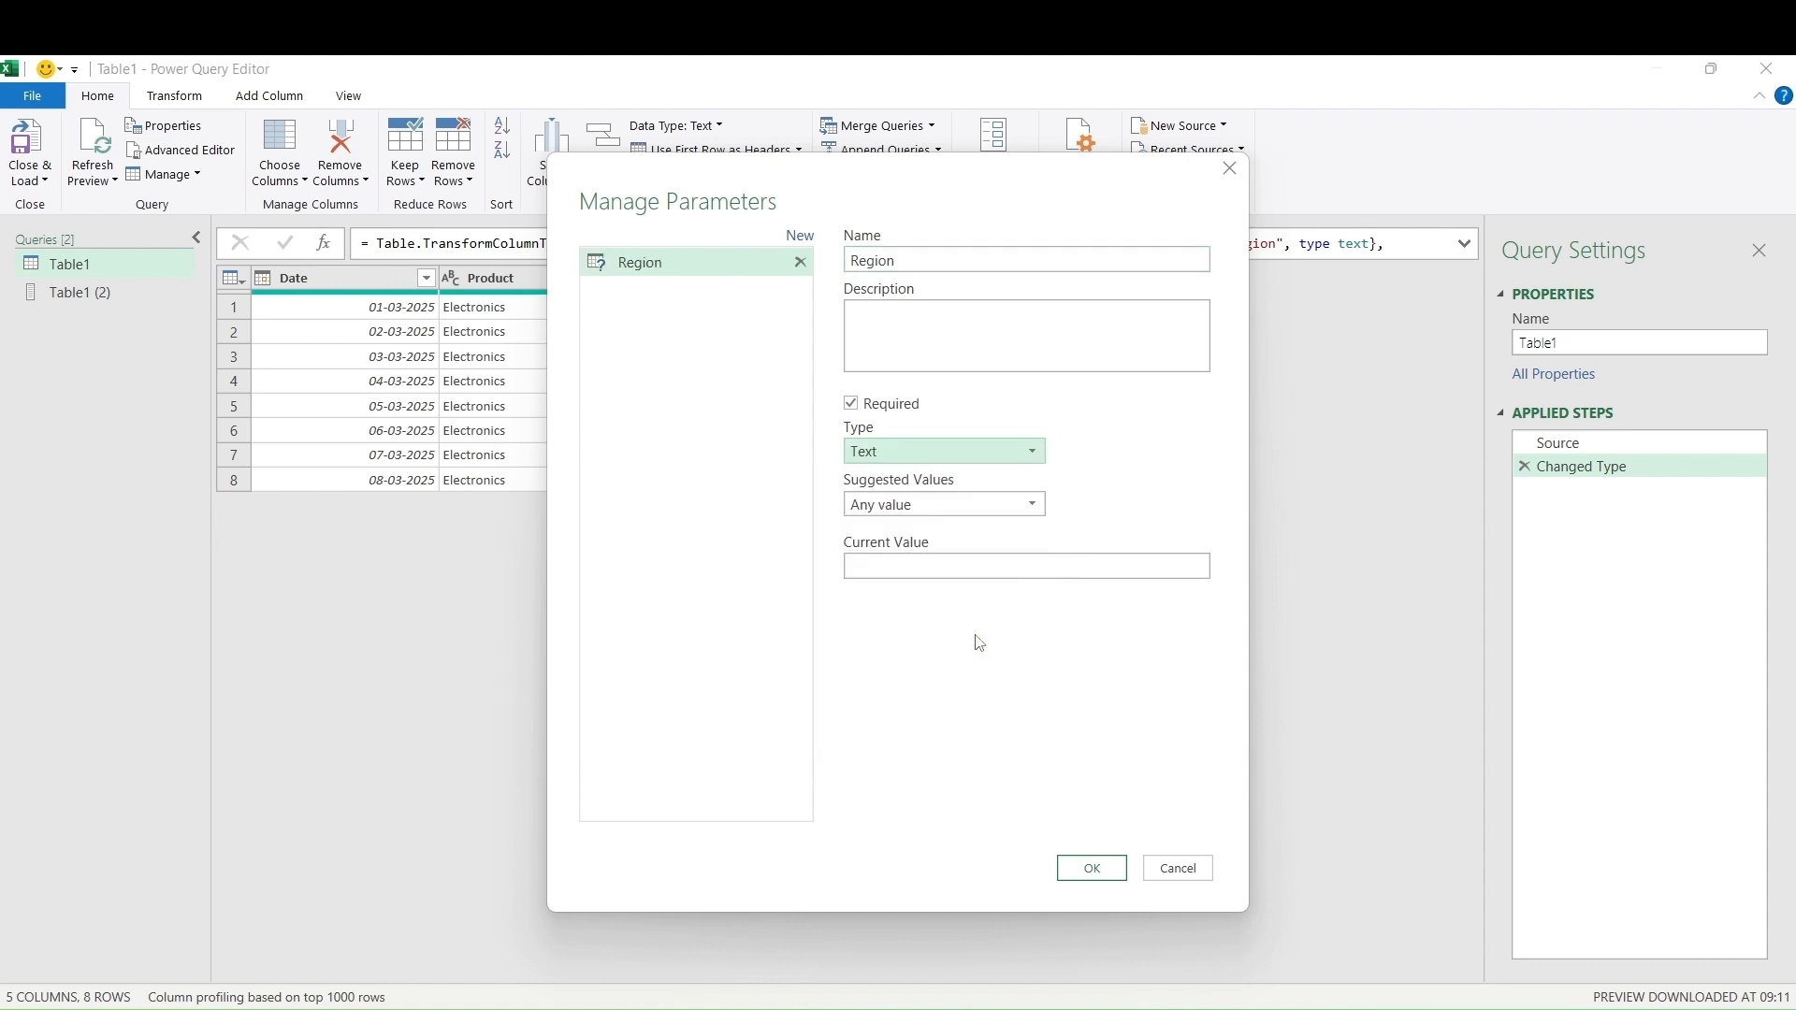
click(1039, 516)
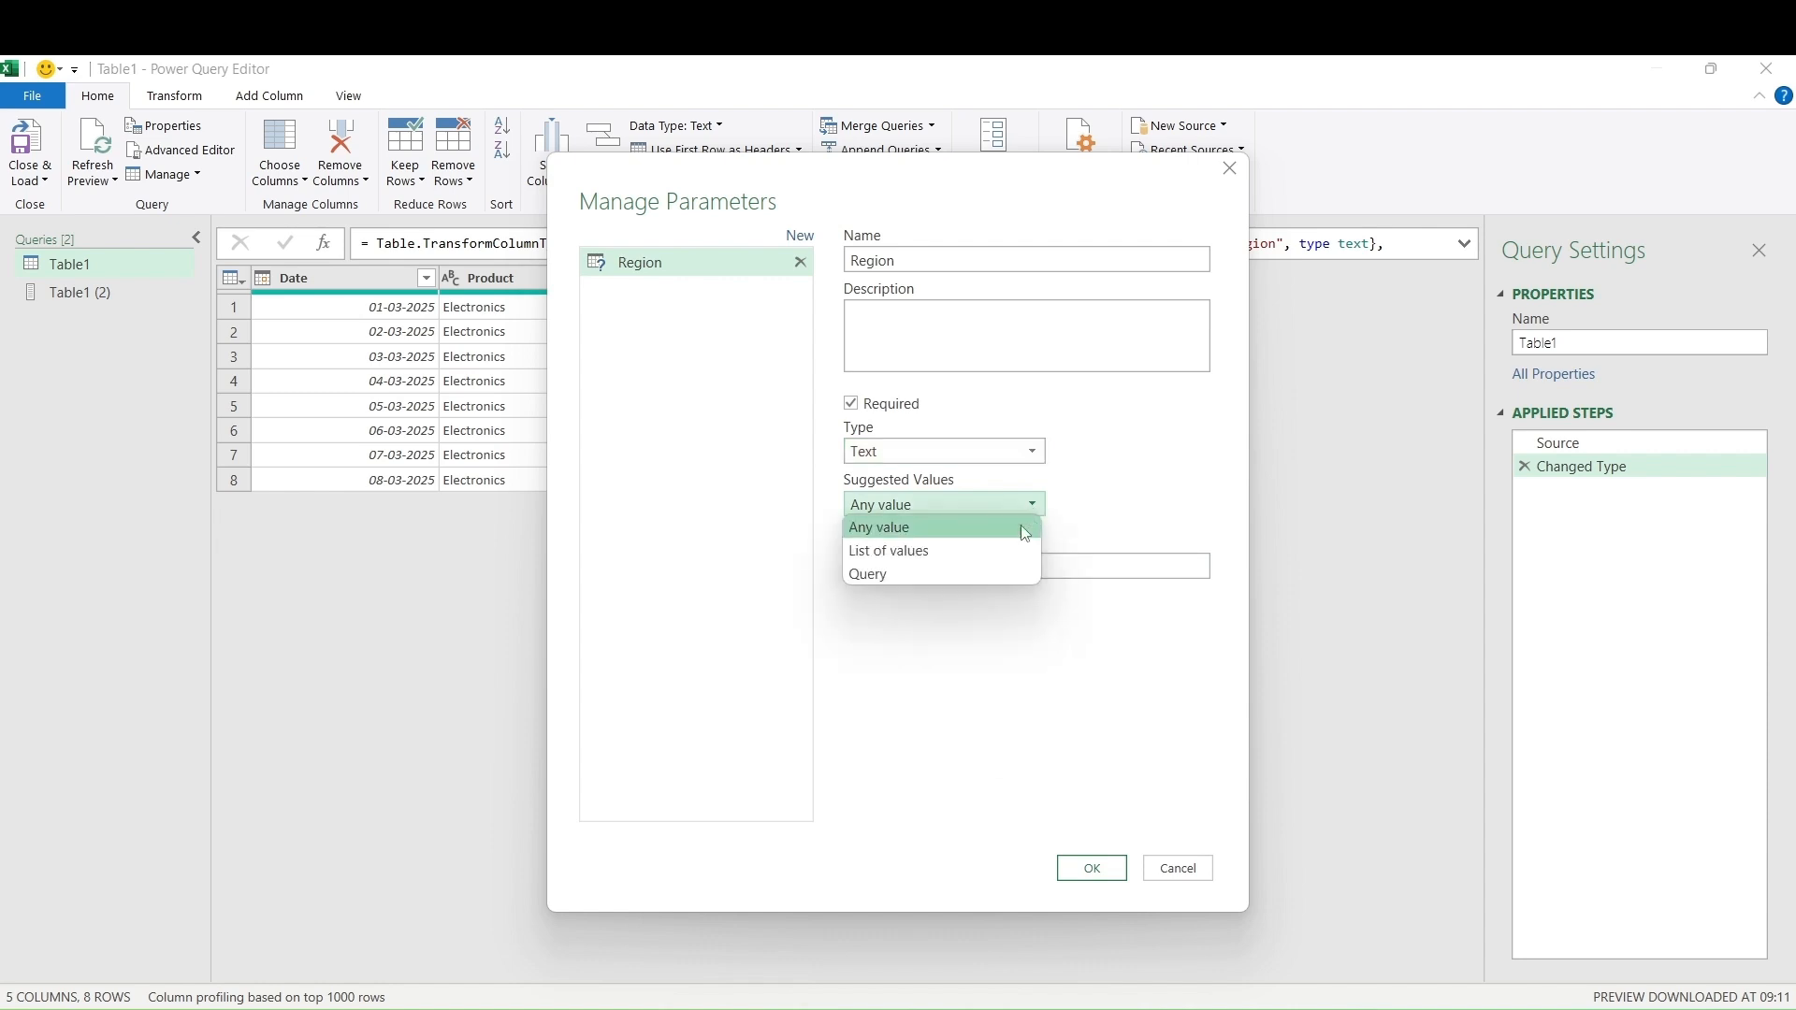
click(992, 576)
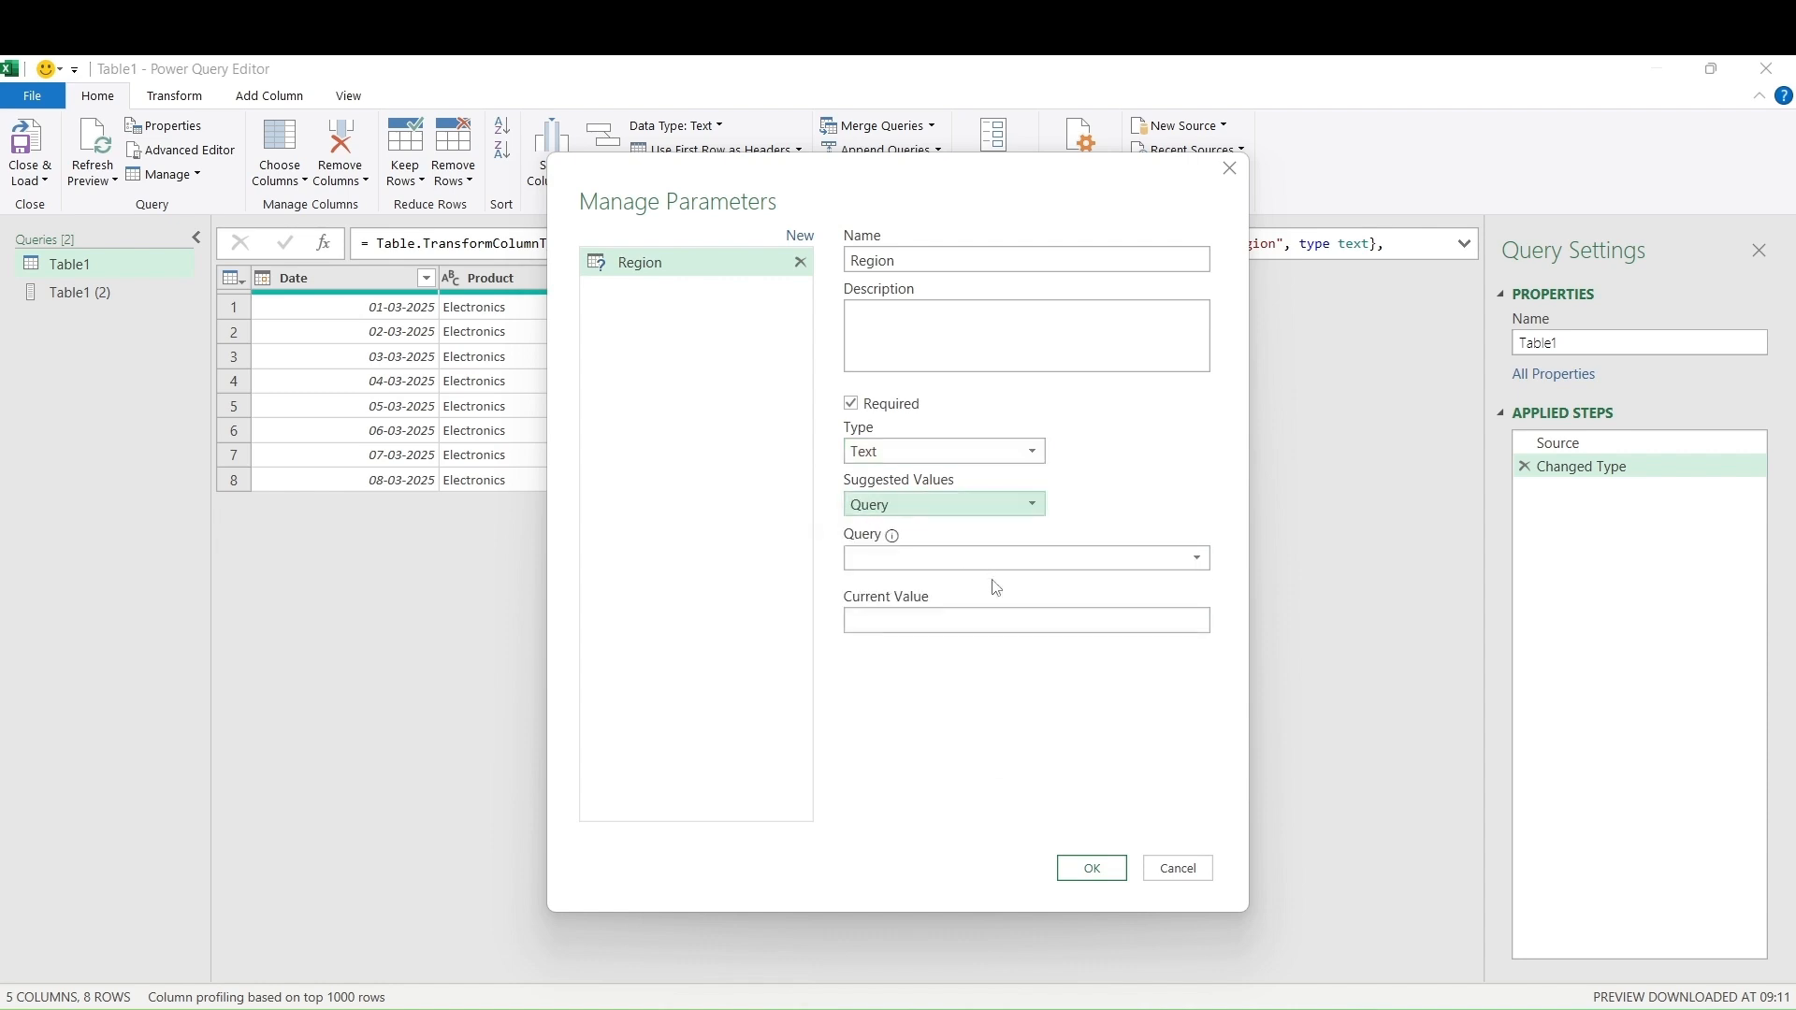
click(1198, 561)
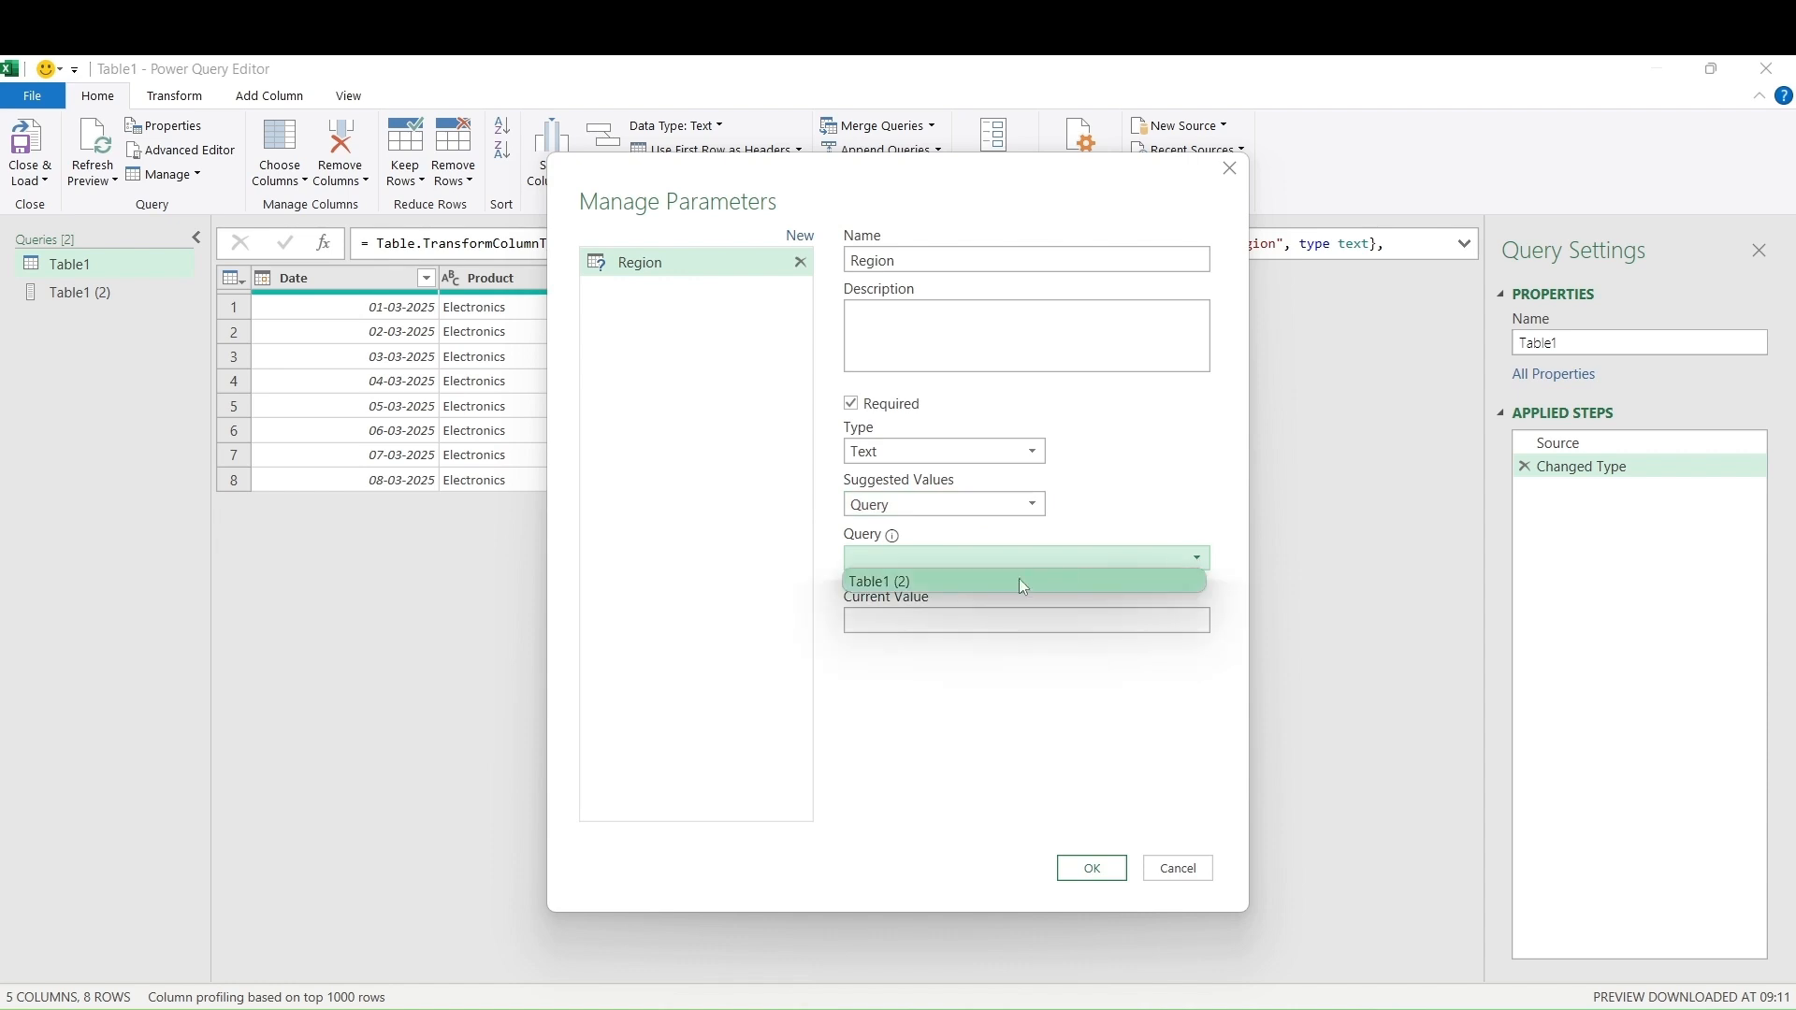
click(987, 593)
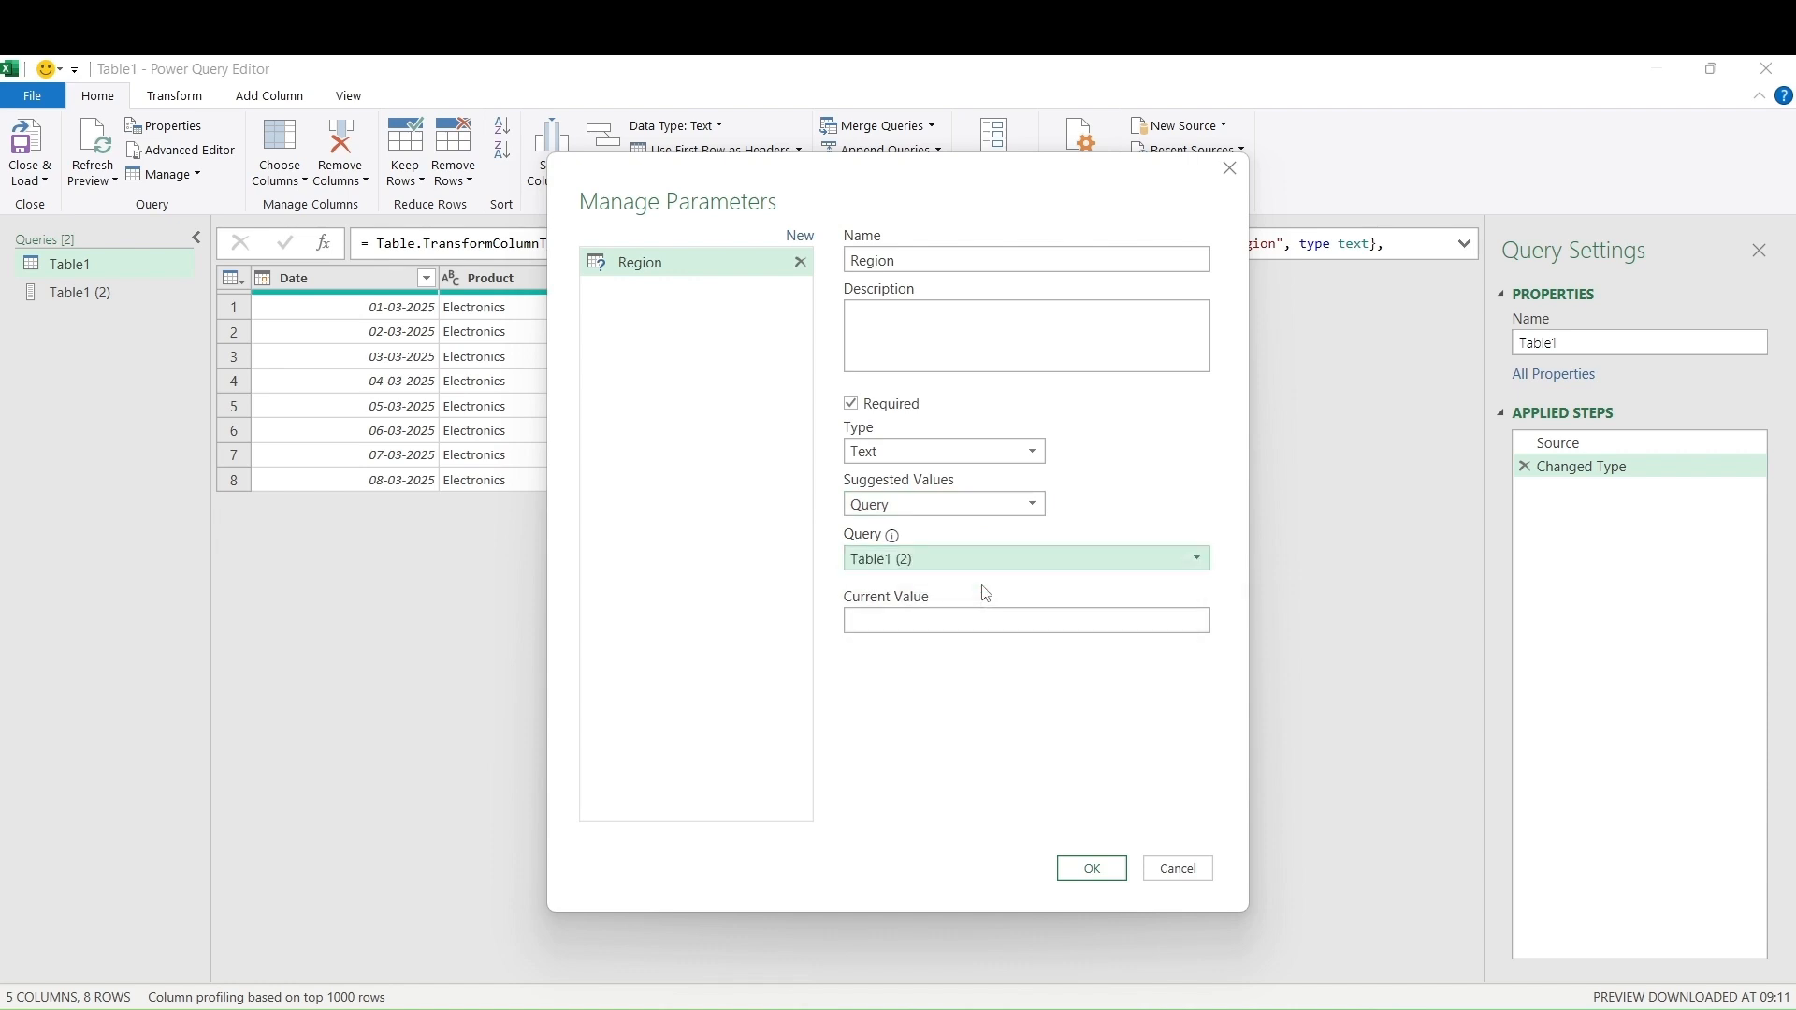
click(1123, 621)
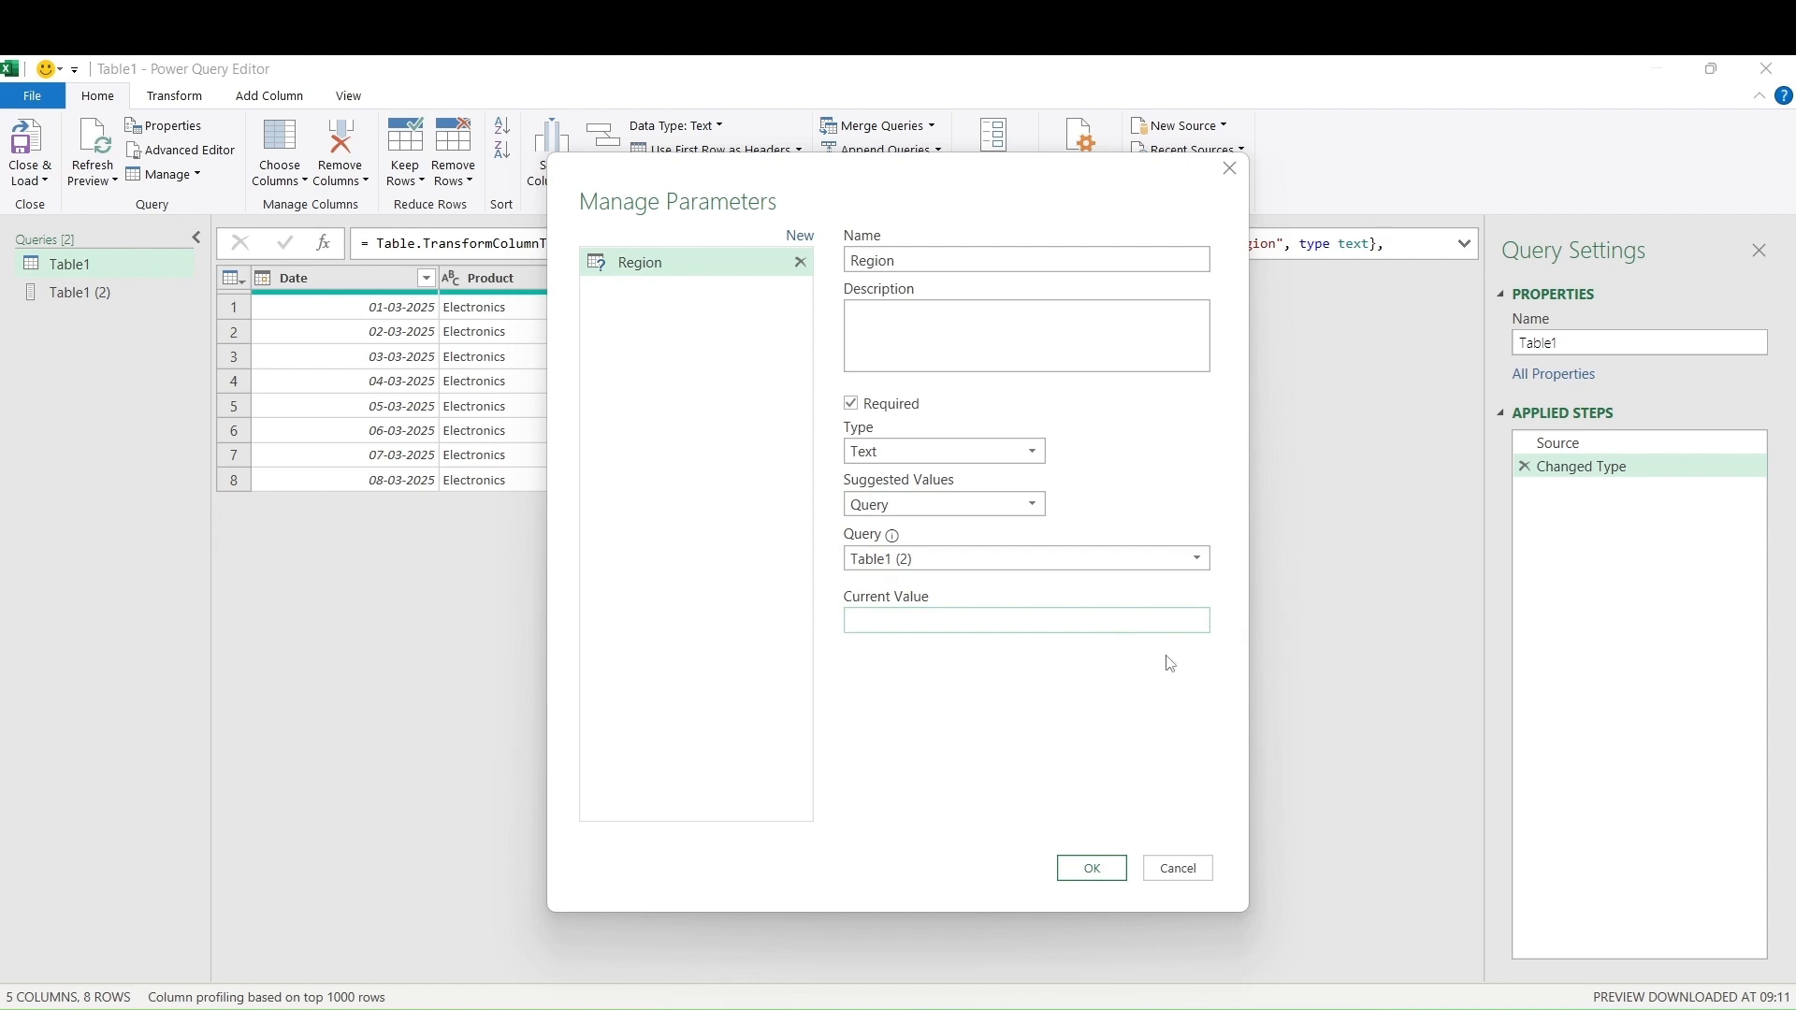
text(North)
click(1093, 870)
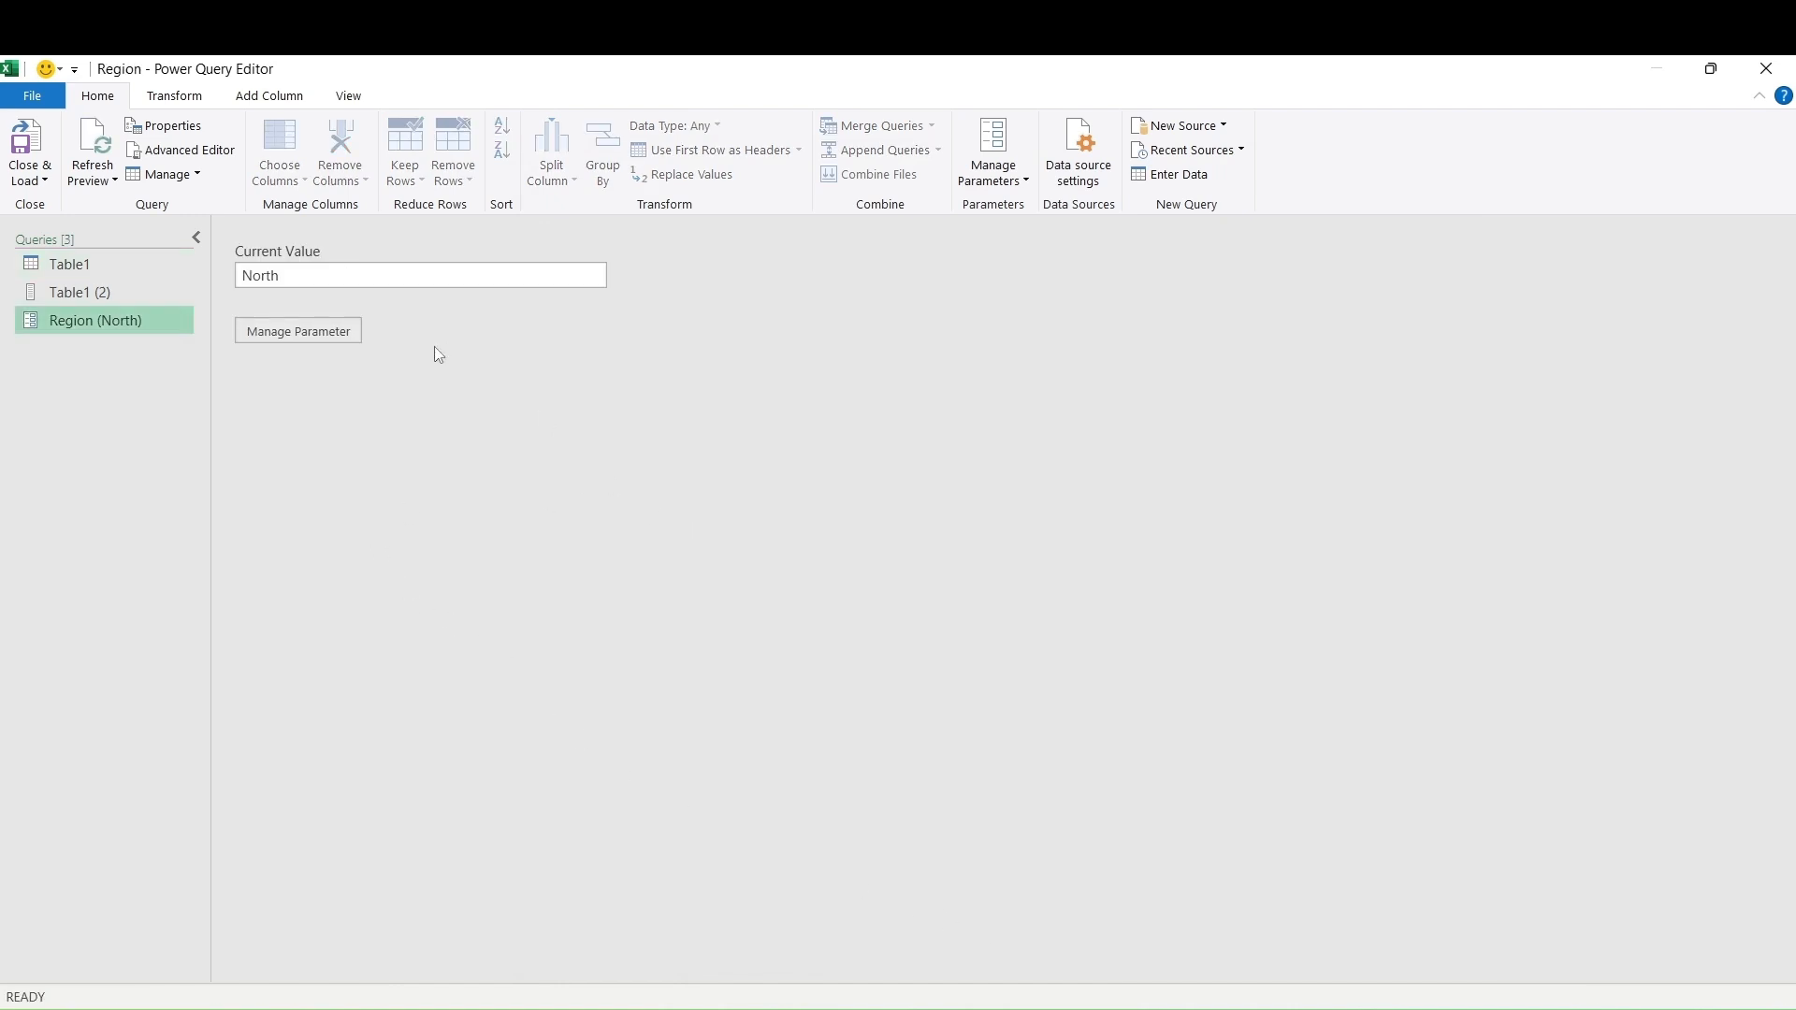
Filter Table1 so Region equals the Region parameter, leaving two North rows
click(89, 267)
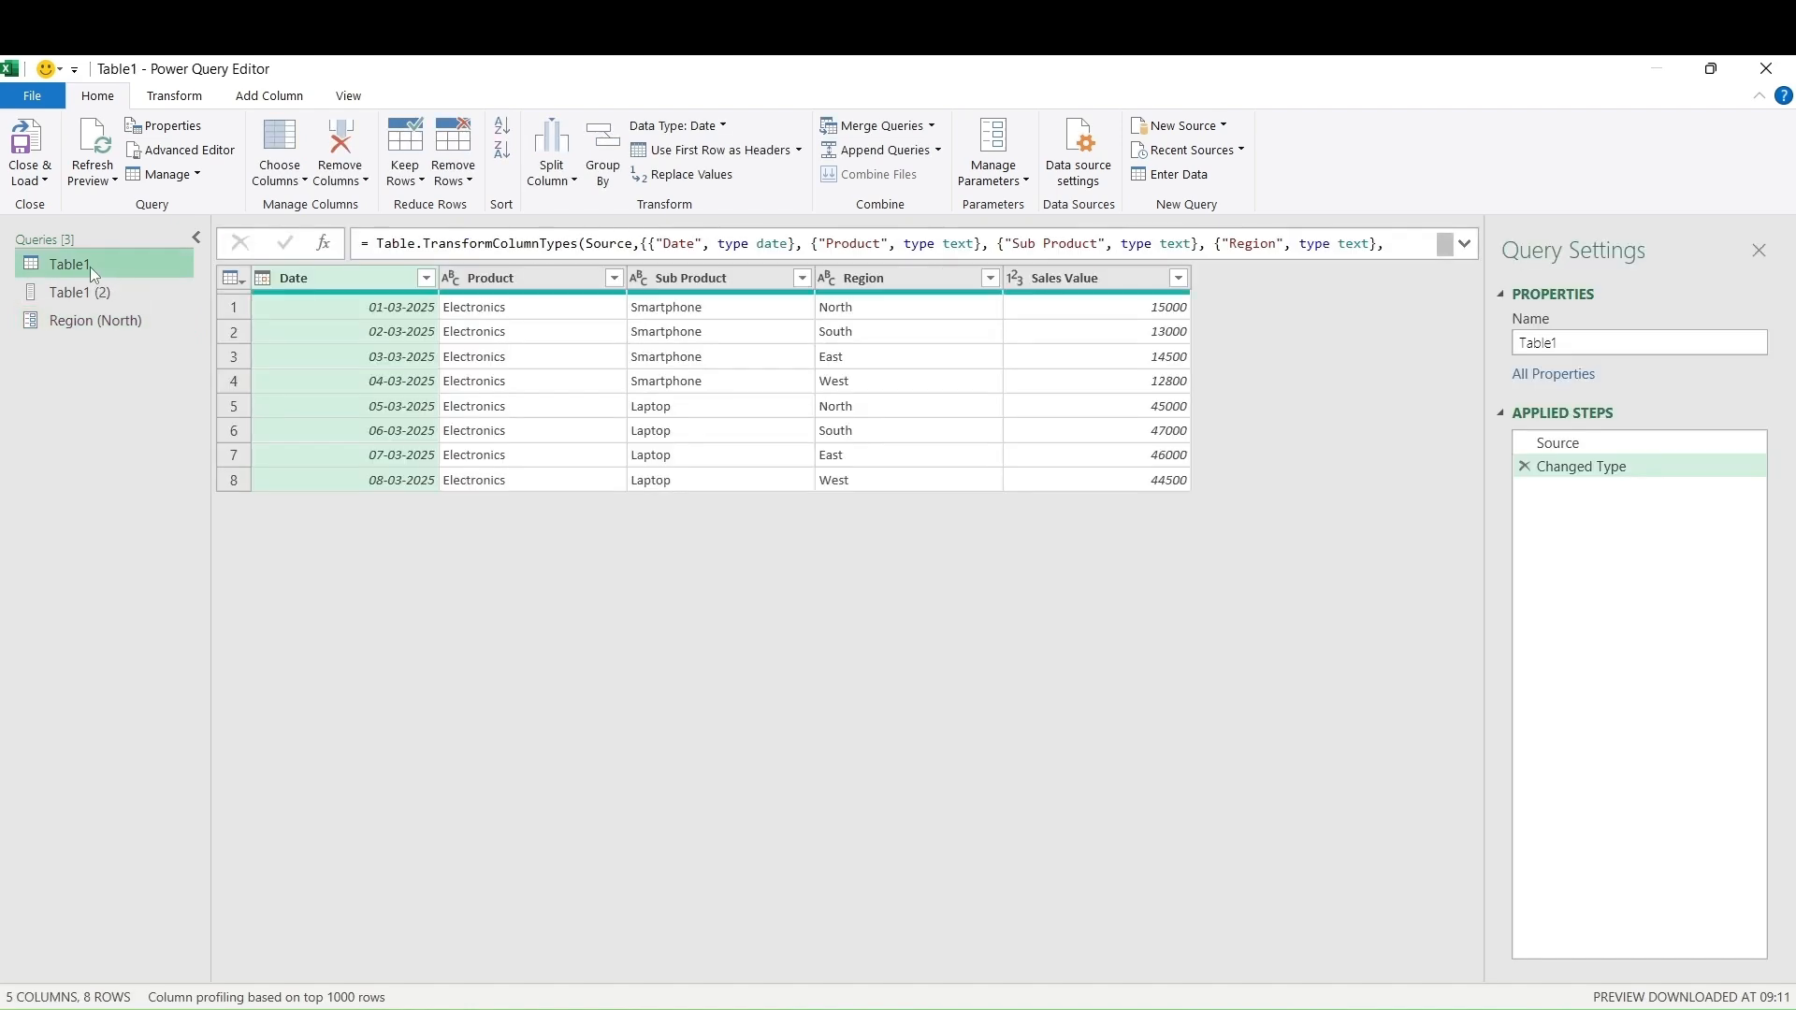
click(997, 282)
click(990, 279)
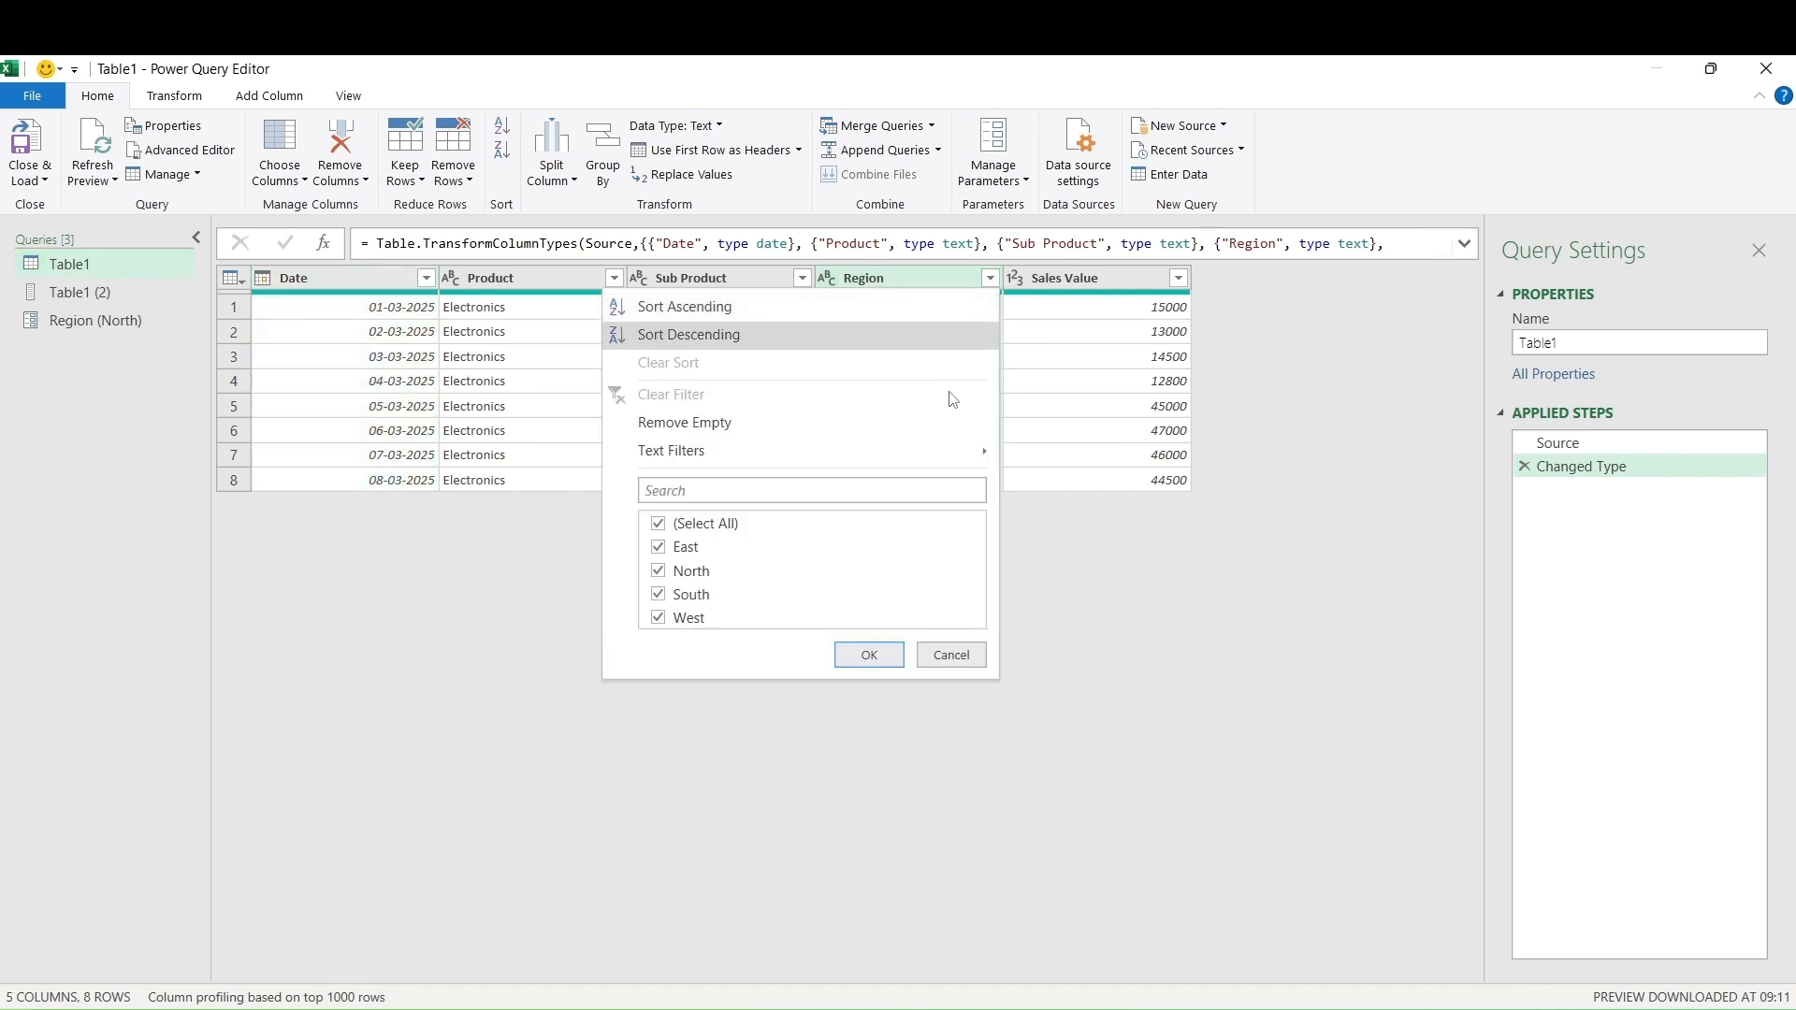
mouse_move(940, 450)
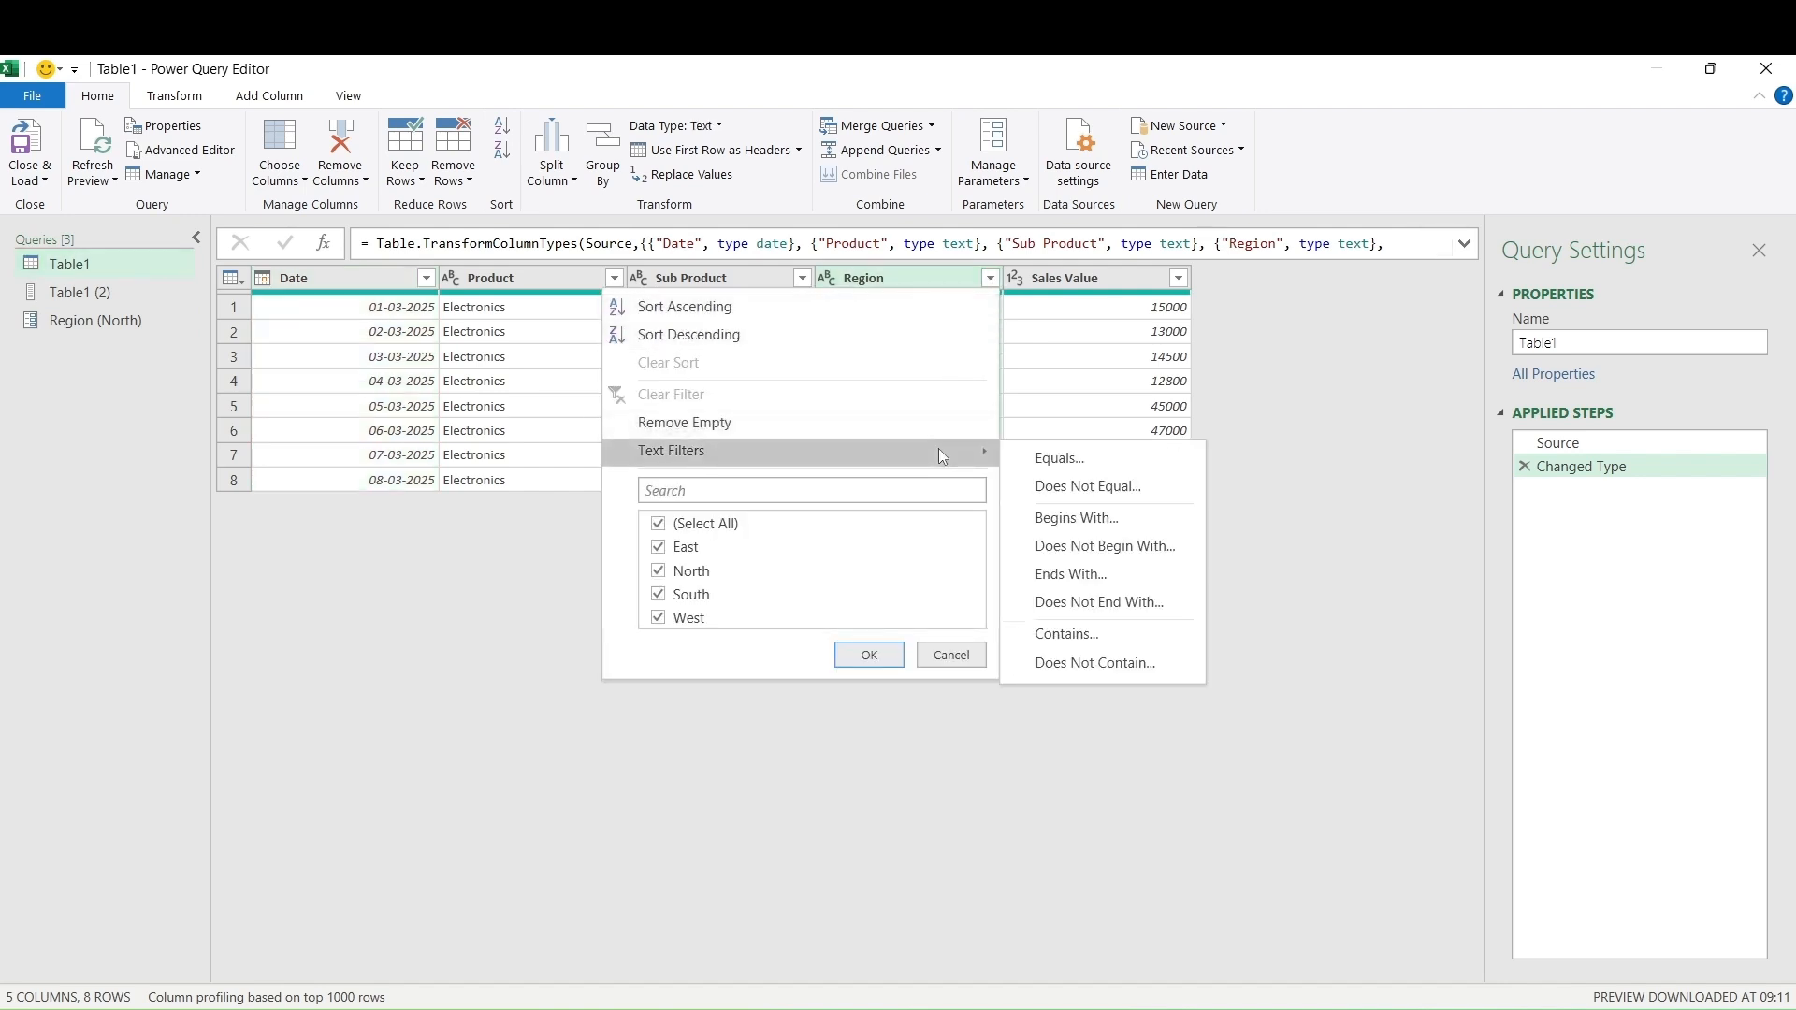
click(1068, 457)
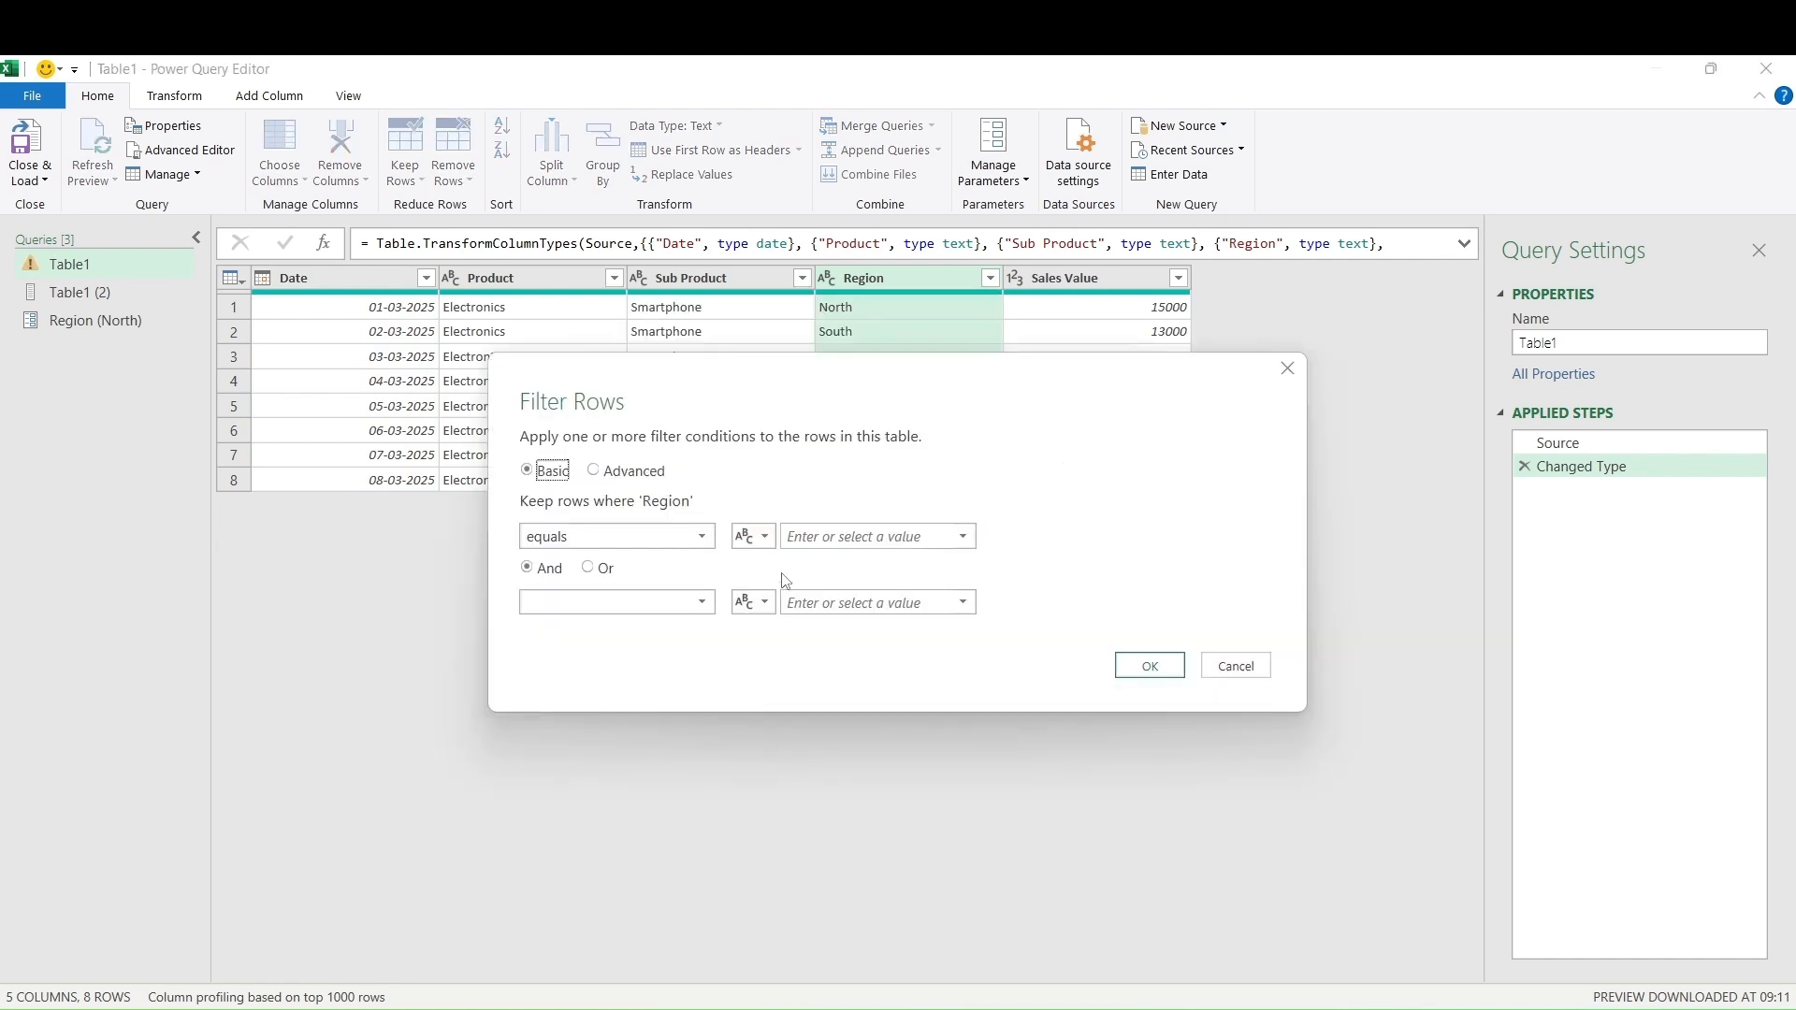
click(769, 538)
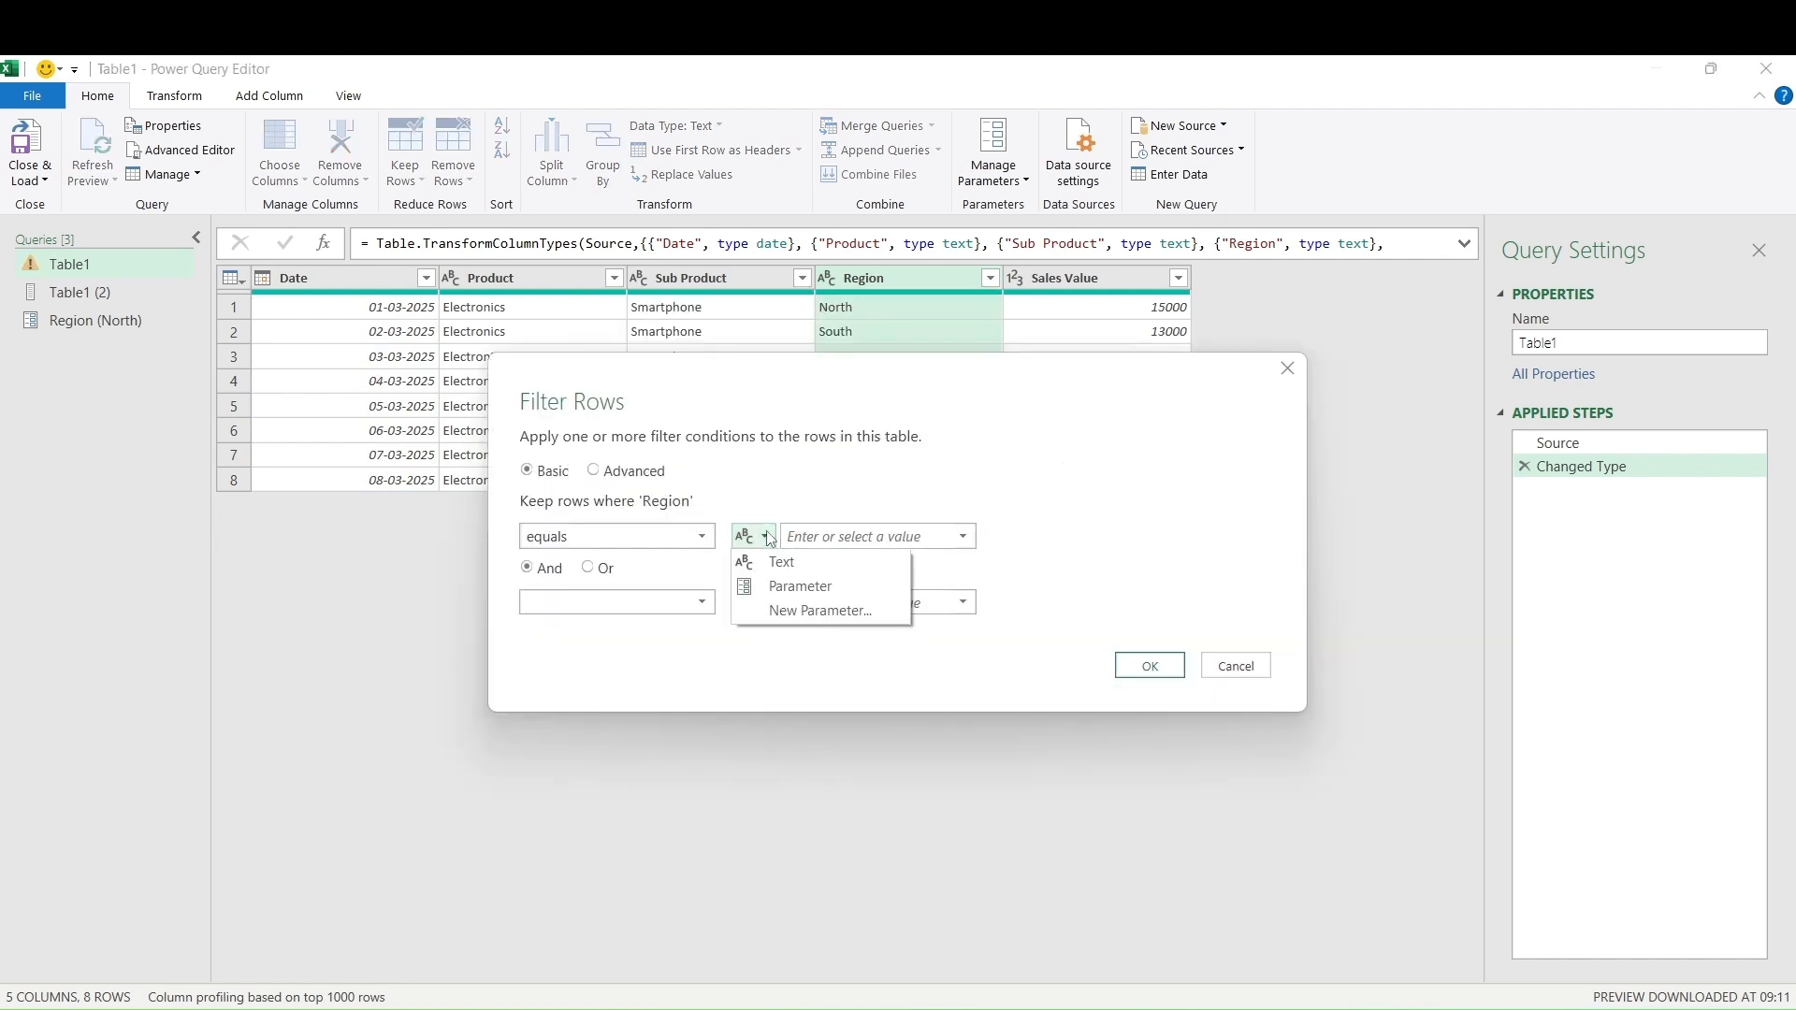
click(777, 586)
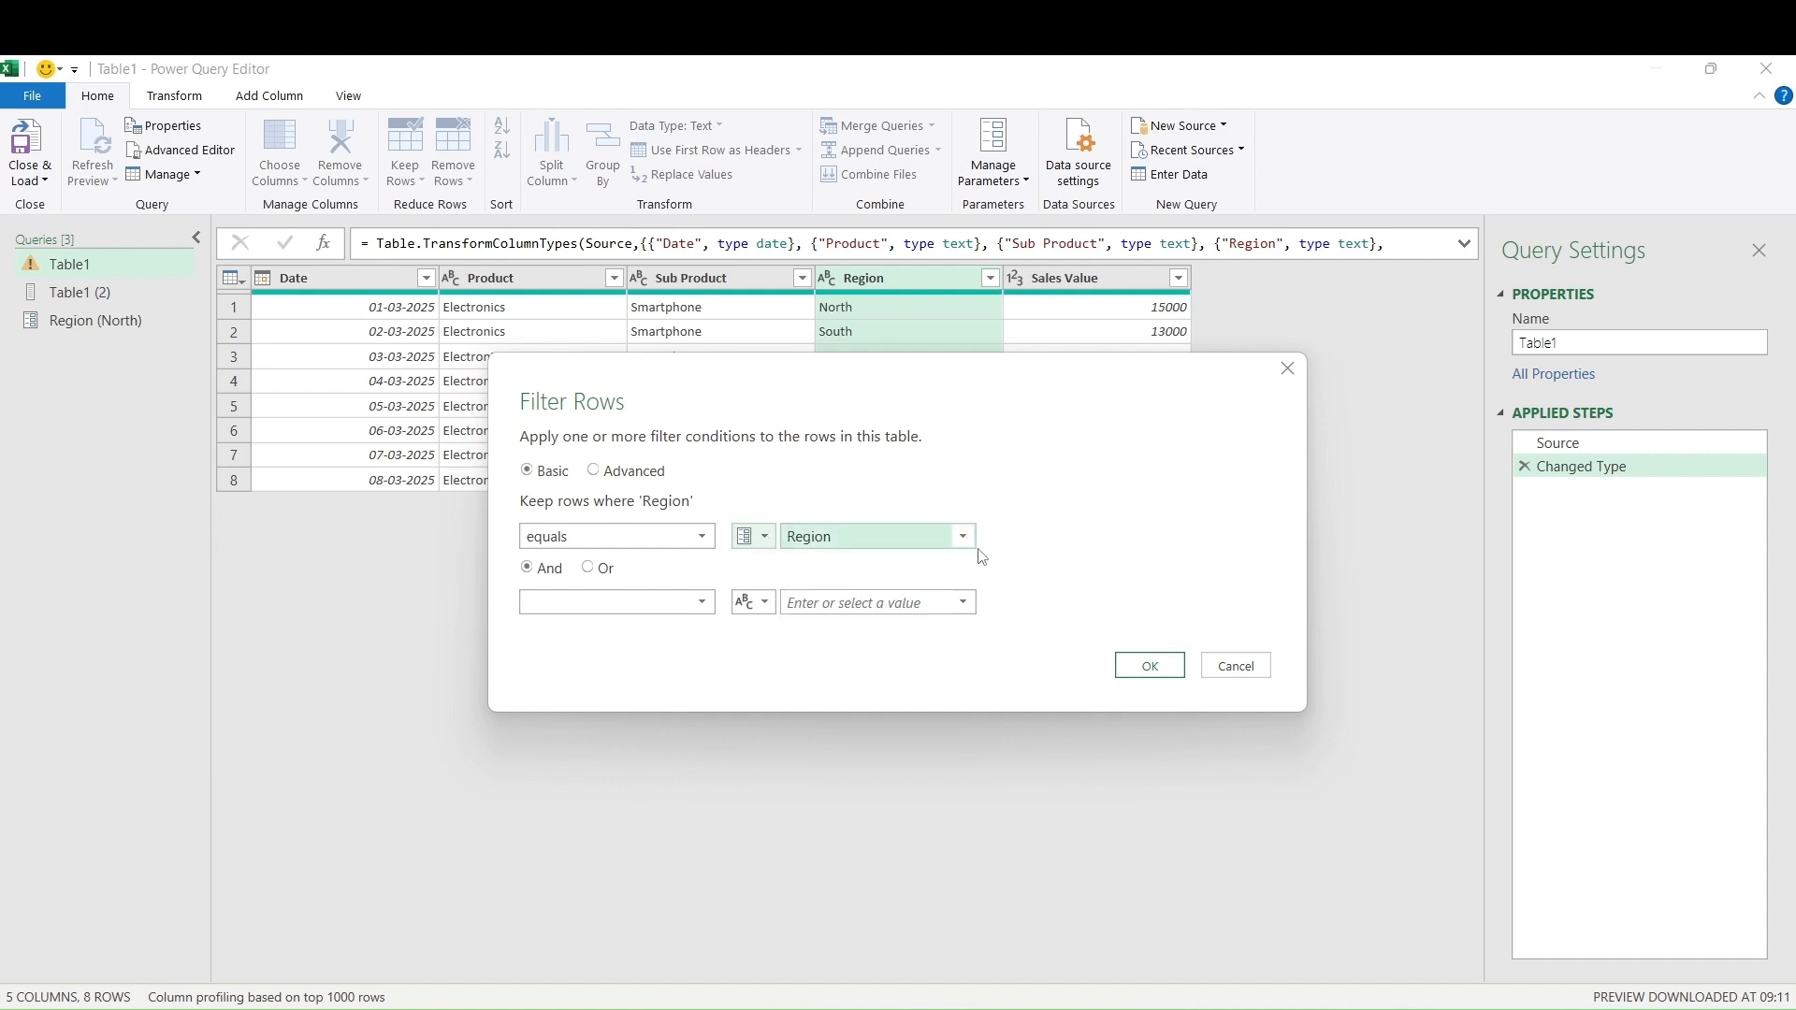
click(1154, 670)
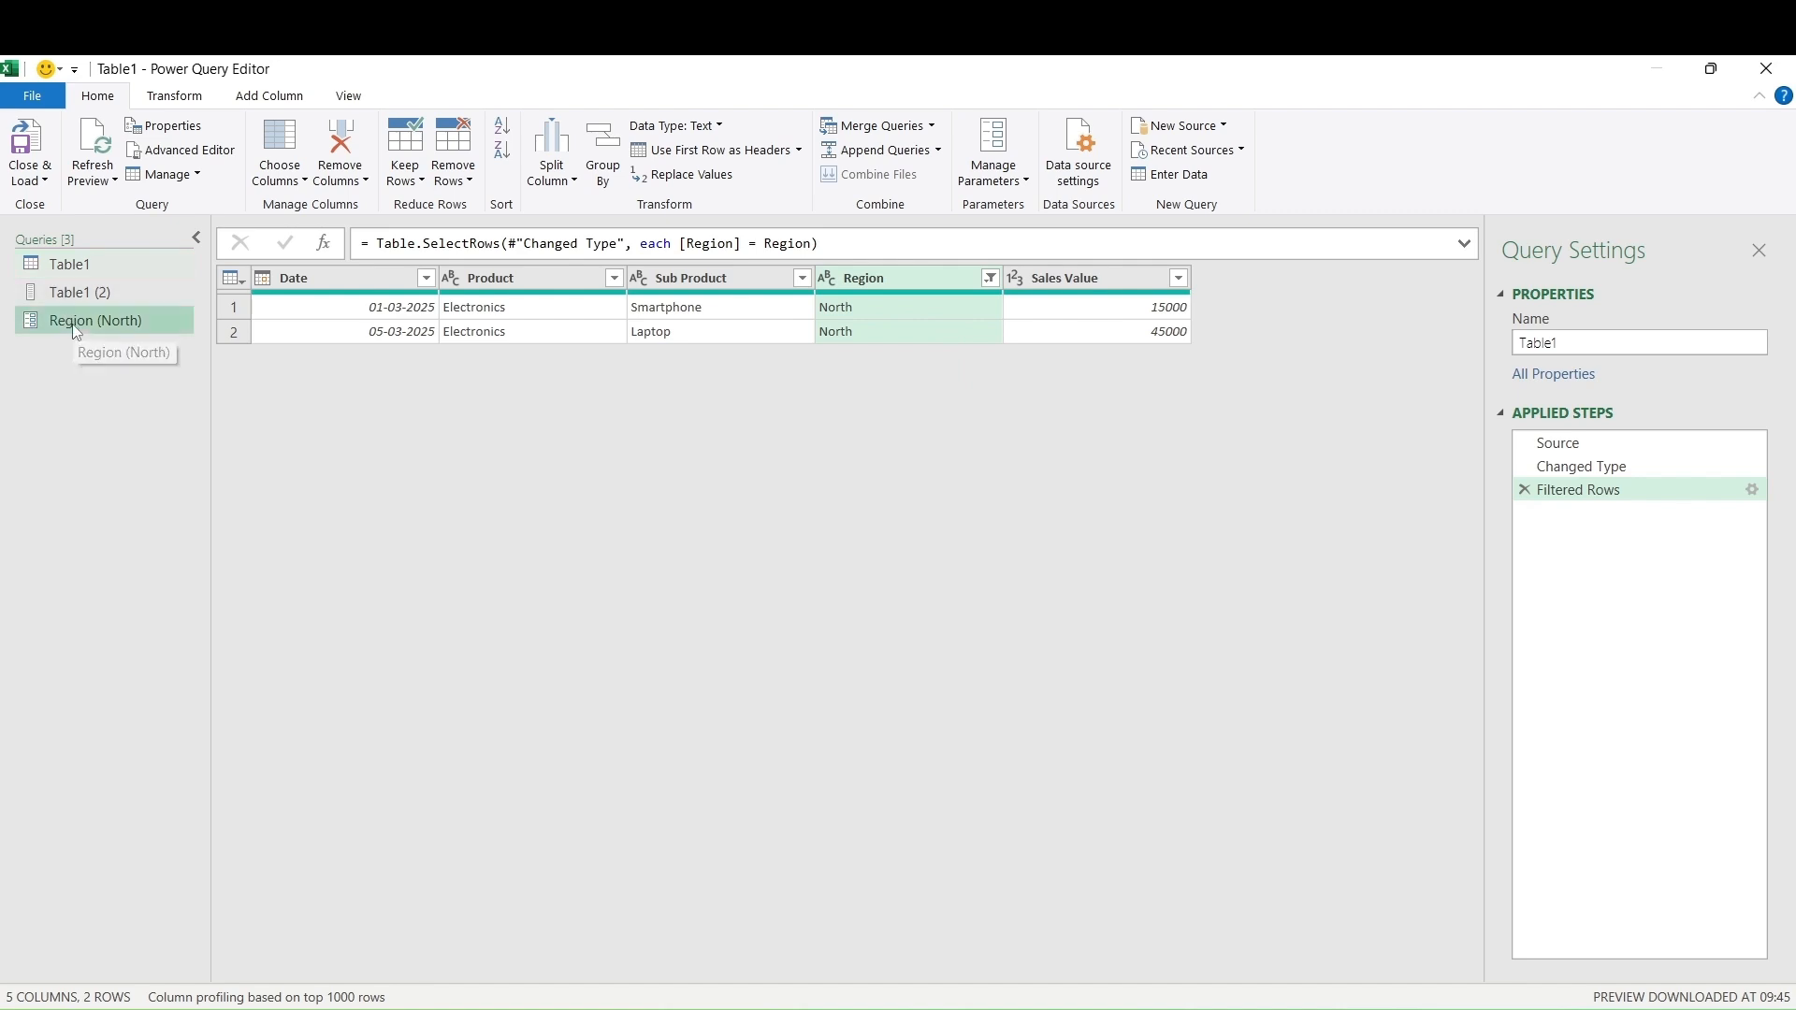
click(99, 321)
Set the Region parameter to East and verify Table1 shows its two East rows
text(Ea)
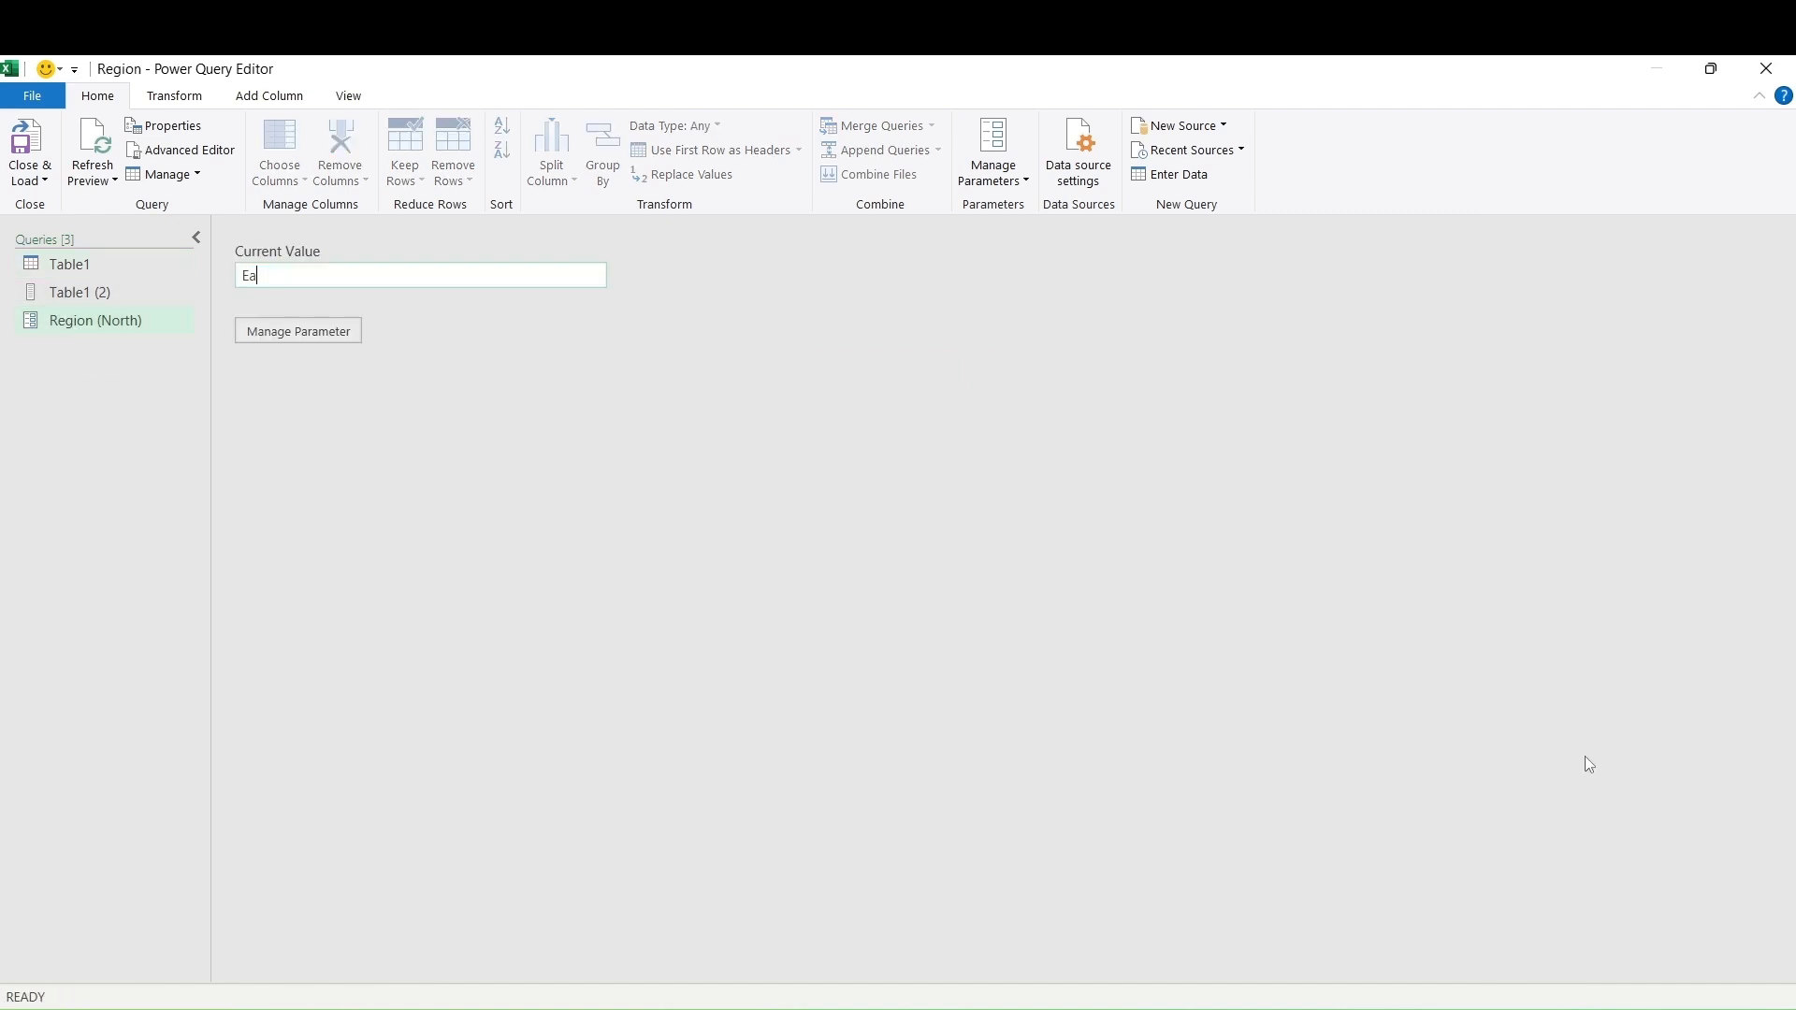
text(st)
click(79, 265)
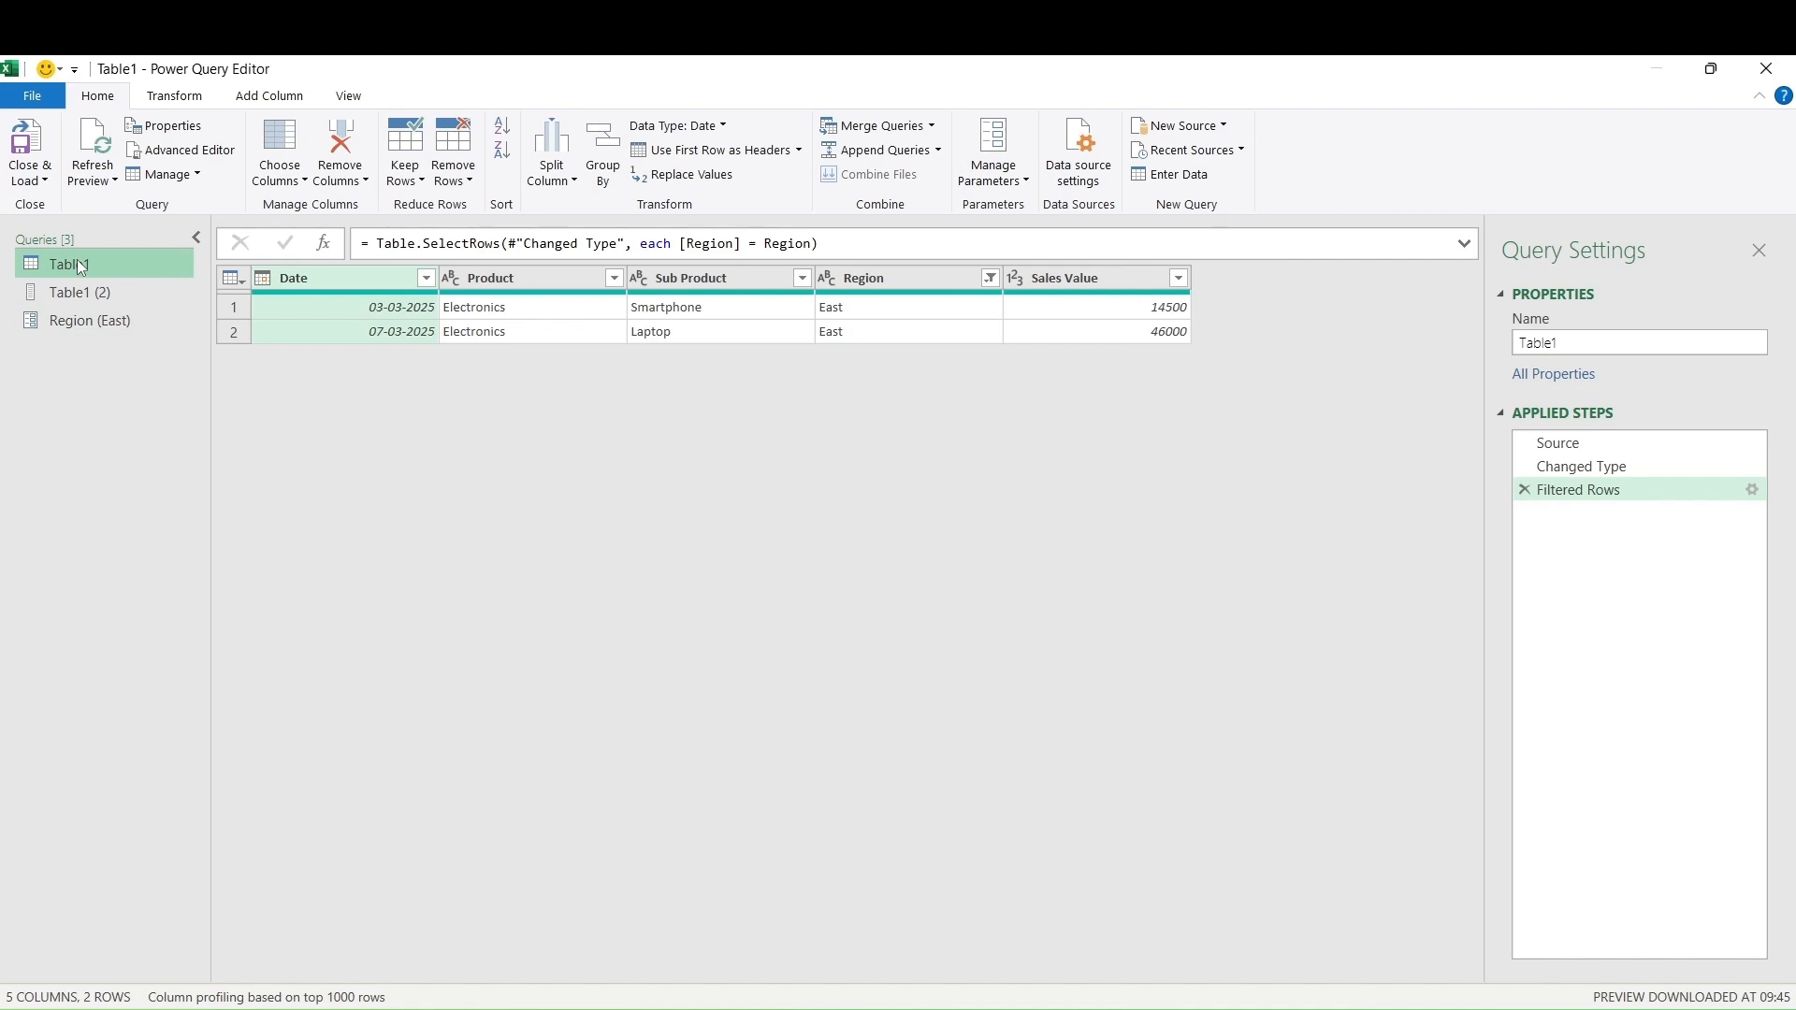